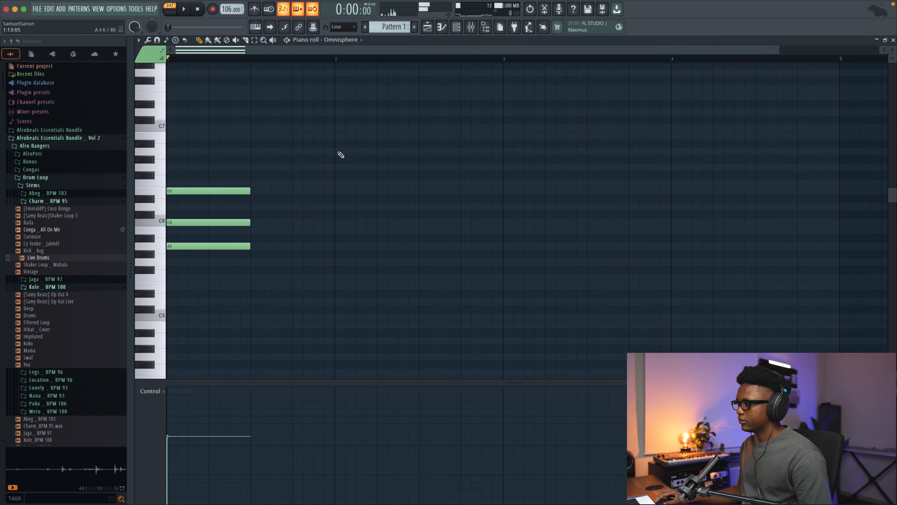
Play back the opening chord from the Omnisphere channel's piano roll
key(space)
click(893, 40)
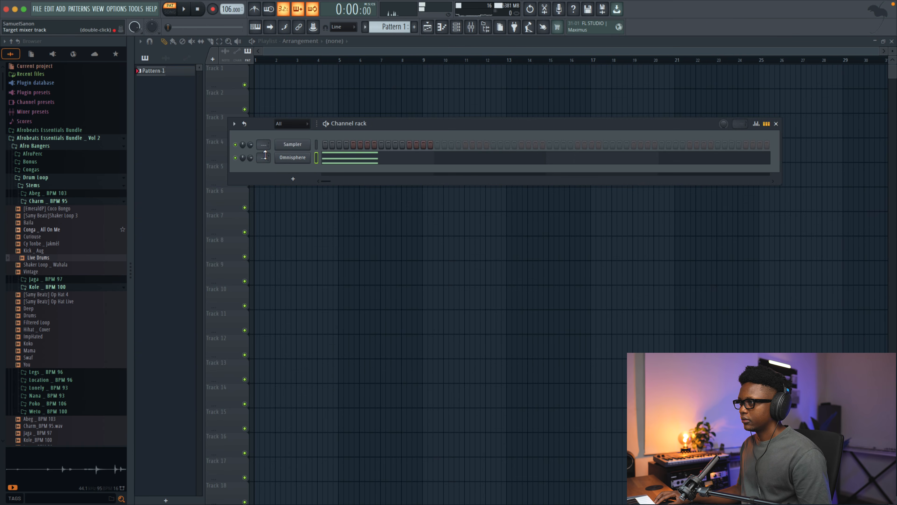
click(341, 160)
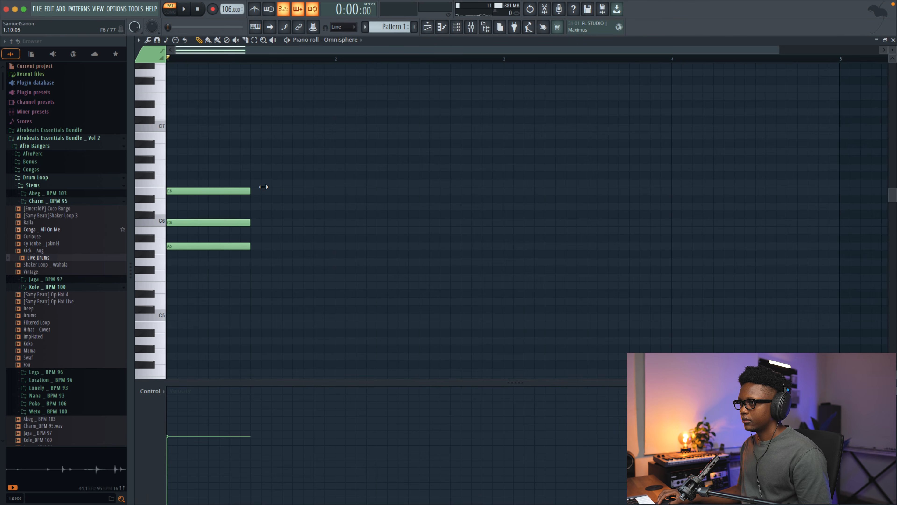
mouse_move(191, 215)
mouse_down()
mouse_move(187, 208)
mouse_move(185, 221)
mouse_up()
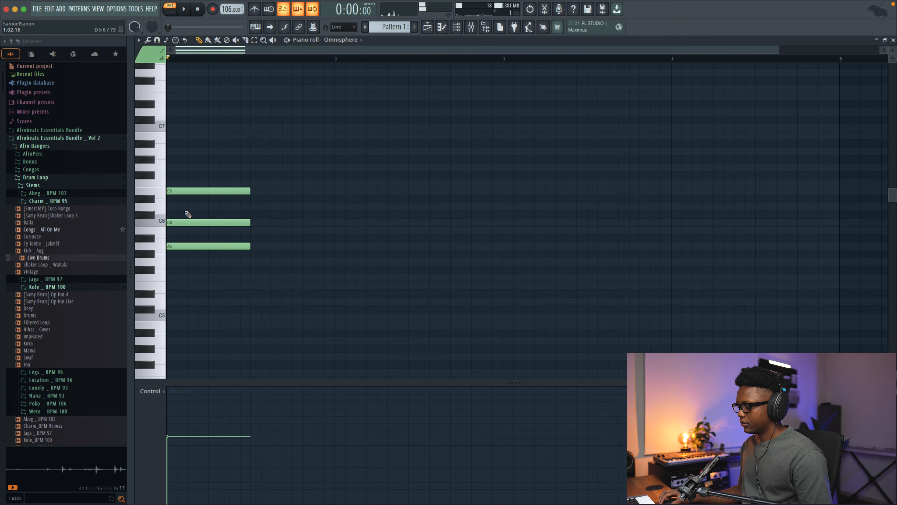
key(space)
key(space)
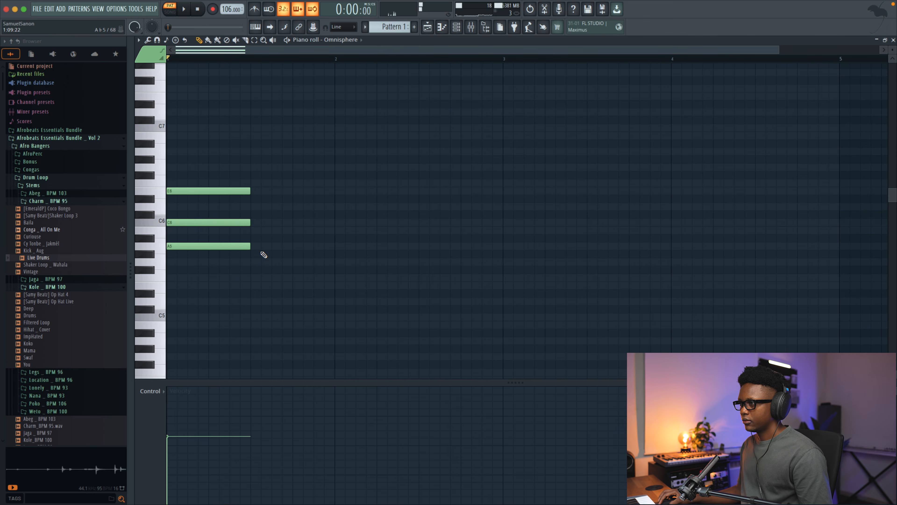
Add a half-bar second chord of E5, G5 and B5 right after the first chord and play it back
click(255, 284)
click(254, 264)
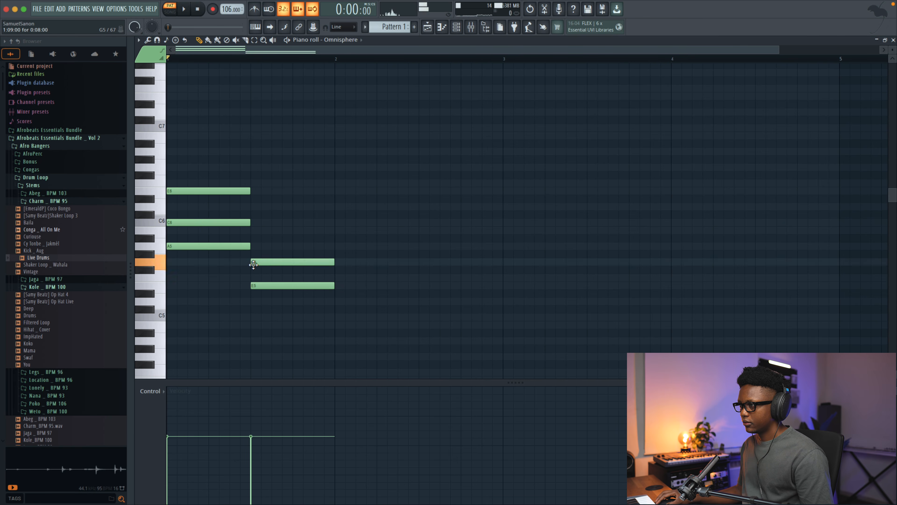
click(256, 230)
key(space)
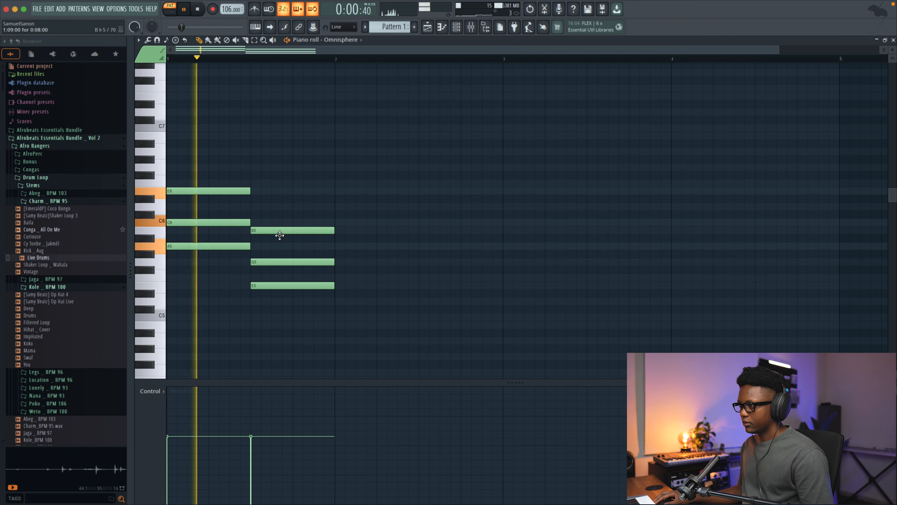
key(space)
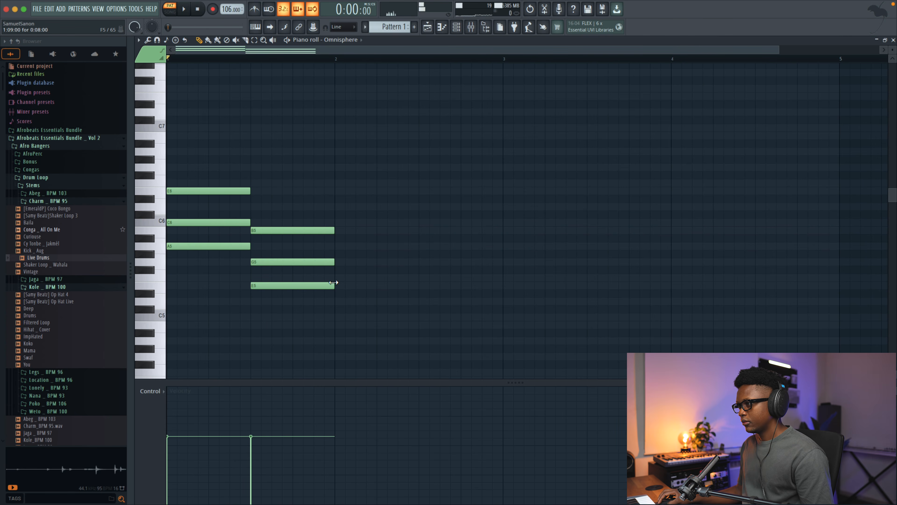
Add a third chord of D5, Gb5 and A5 at bar 2 and stretch its notes to fill the bar
click(336, 301)
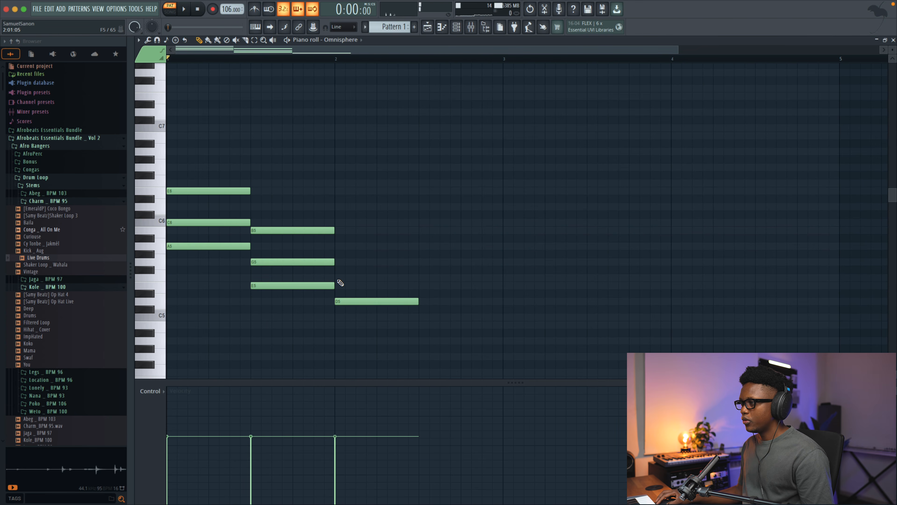
click(336, 269)
click(337, 247)
key(space)
drag(420, 323, 503, 247)
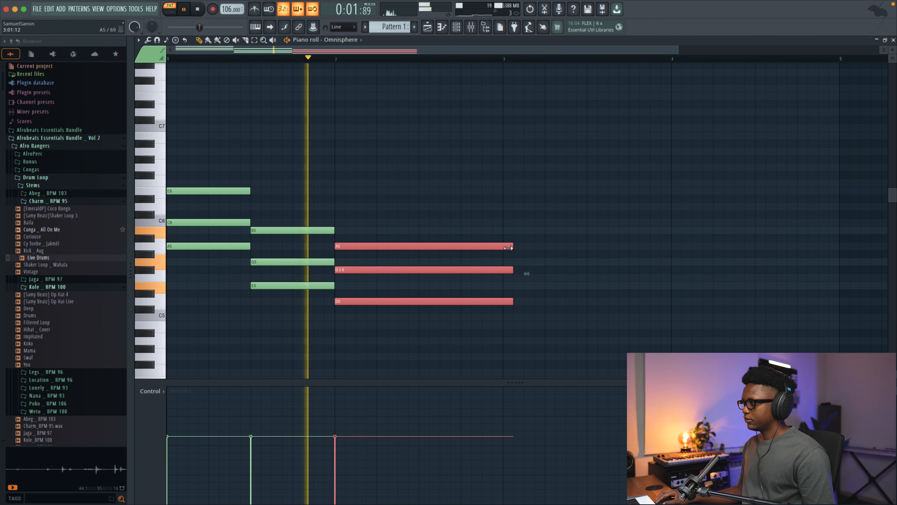
Duplicate the three-chord progression into bars 3 and 4
scroll(384, 217, down, 2)
key(space)
click(421, 296)
key(ctrl+b)
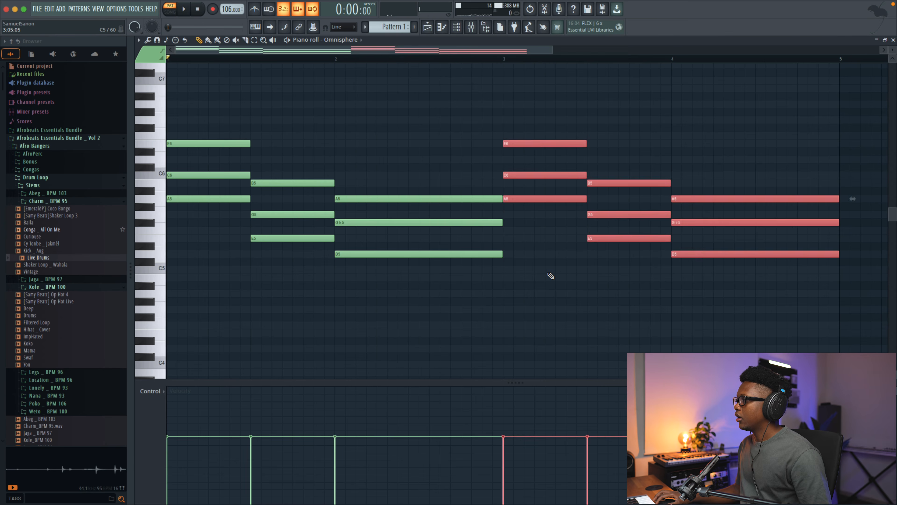
scroll(551, 276, right, 3)
drag(583, 258, 543, 258)
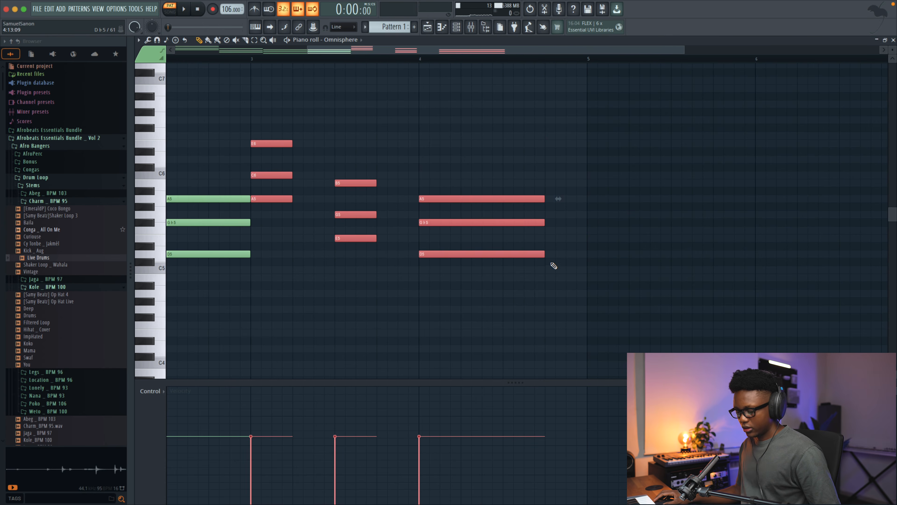
key(ctrl+z)
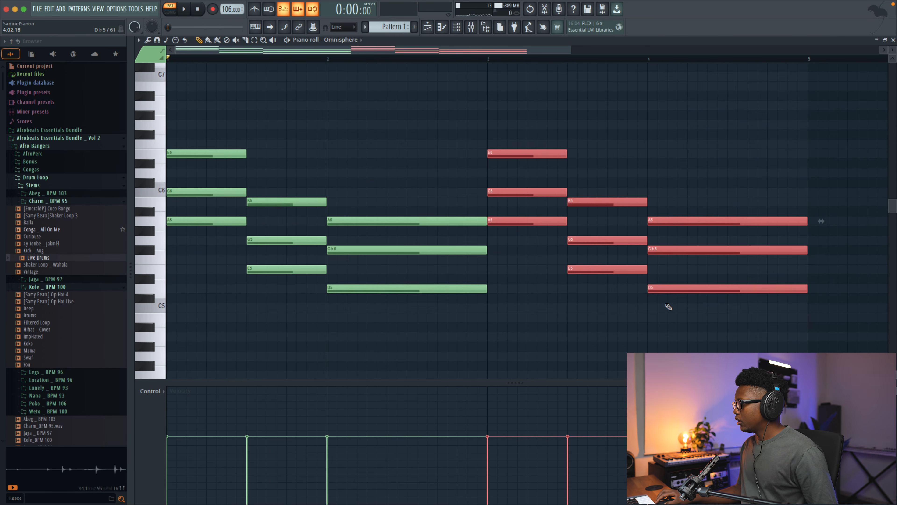
Shorten the last chord to three beats and fill the gap with a one-beat copy of the preceding E5, G5 and B5 chord
drag(787, 320, 743, 217)
drag(807, 221, 769, 226)
drag(627, 285, 596, 169)
drag(581, 200, 778, 193)
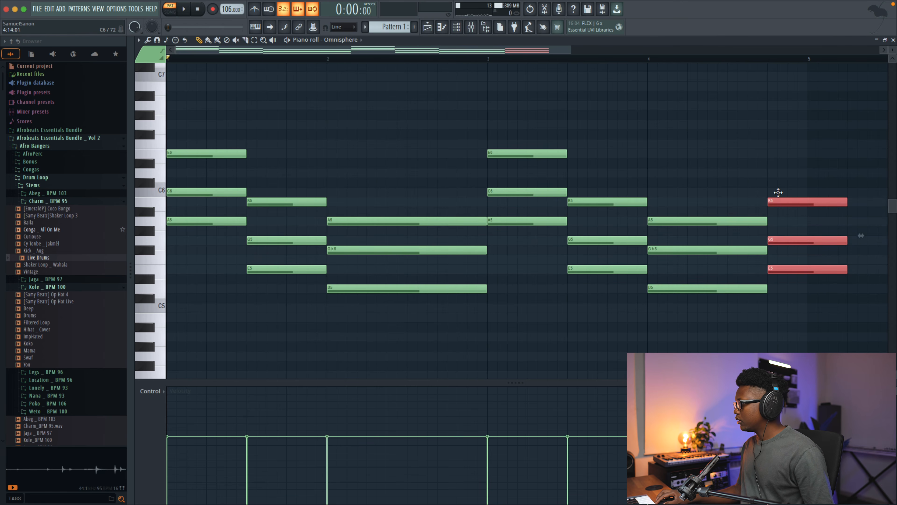
drag(852, 199, 809, 199)
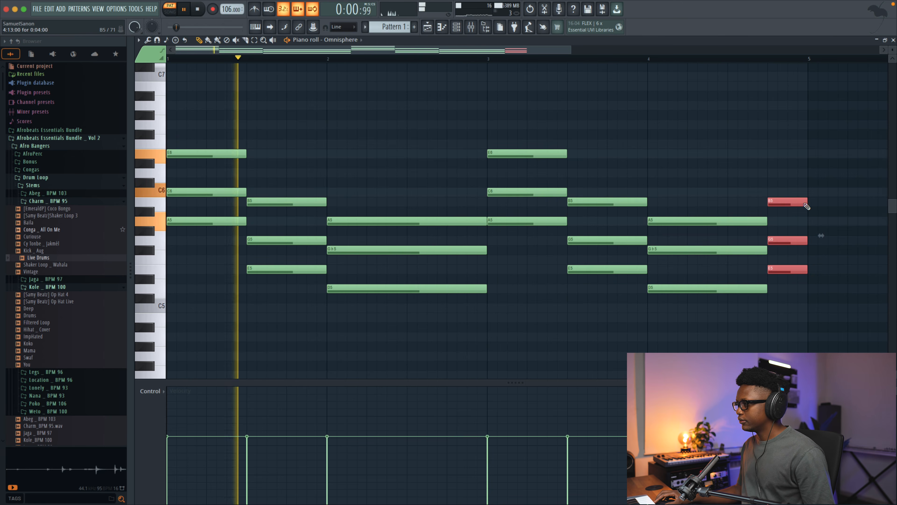
key(ctrl+d)
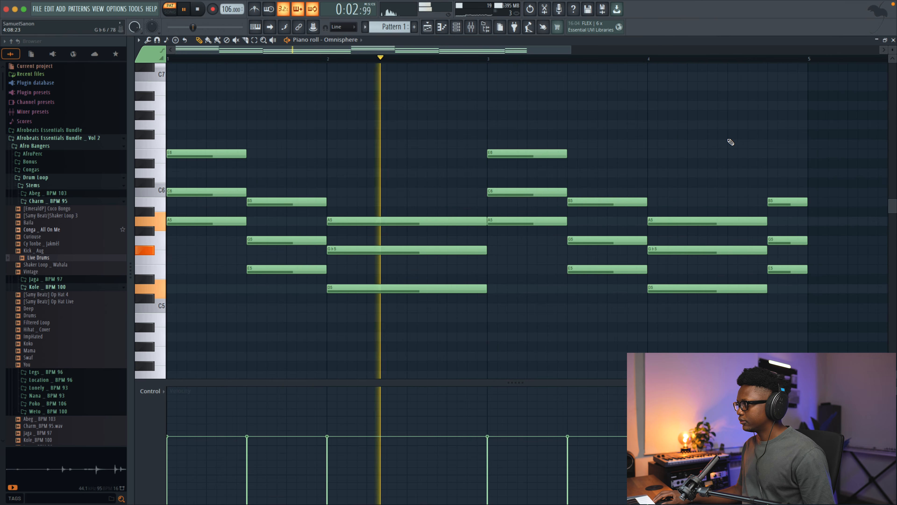
Listen to the full four-bar chord progression
scroll(726, 140, down, 1)
scroll(562, 226, down, 1)
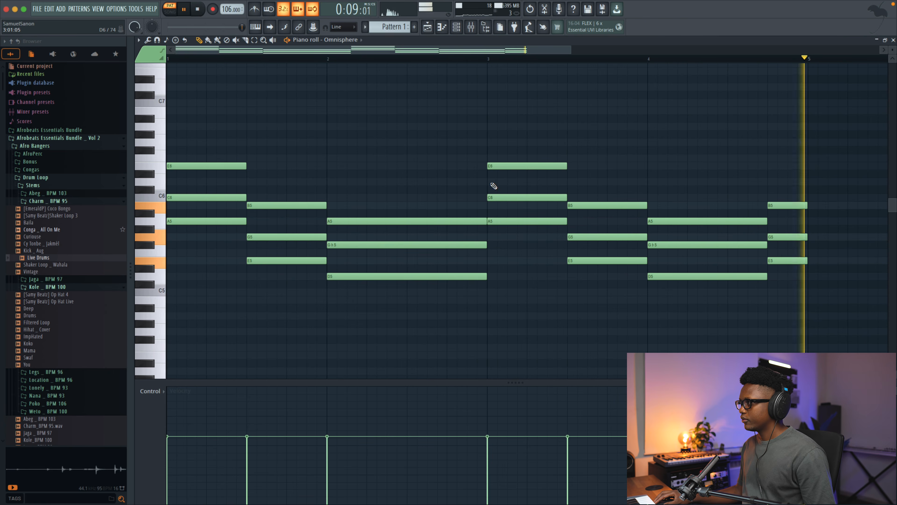
key(space)
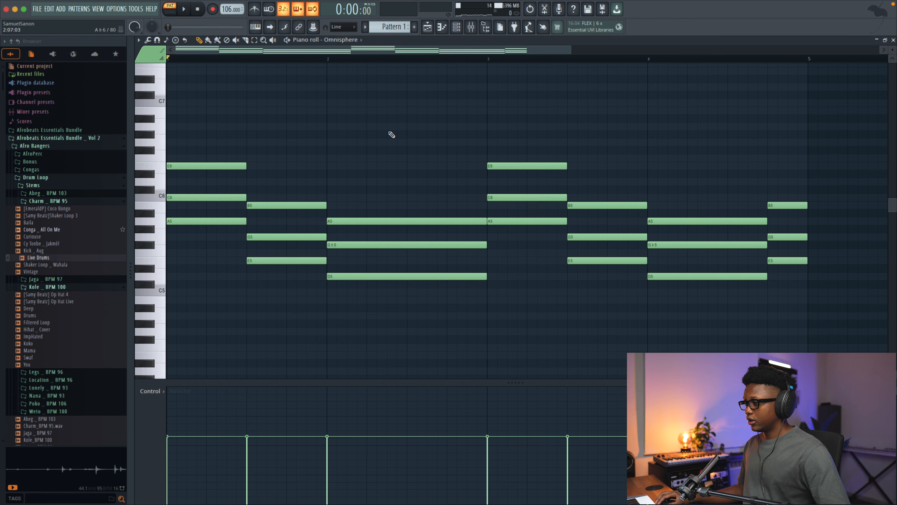
Randomize the chord notes' velocities with the piano roll randomizer at 16% and accept the result
key(alt+r)
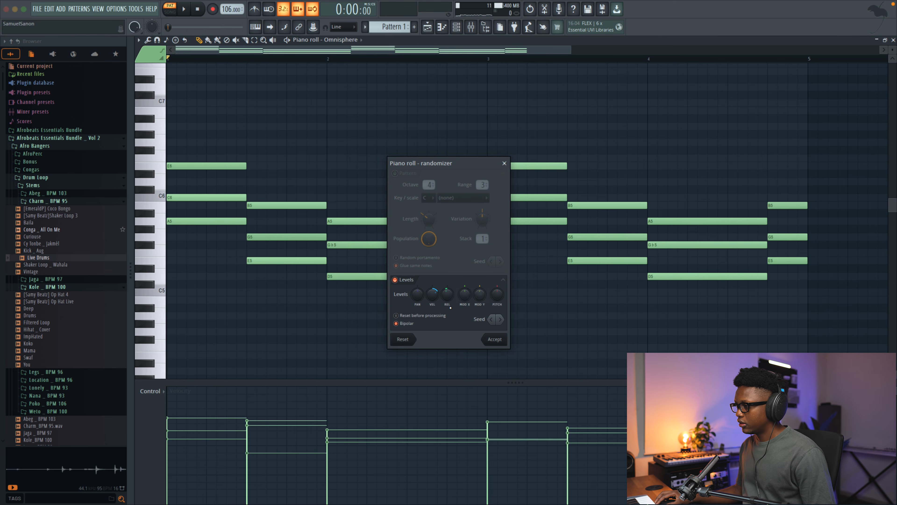
key(space)
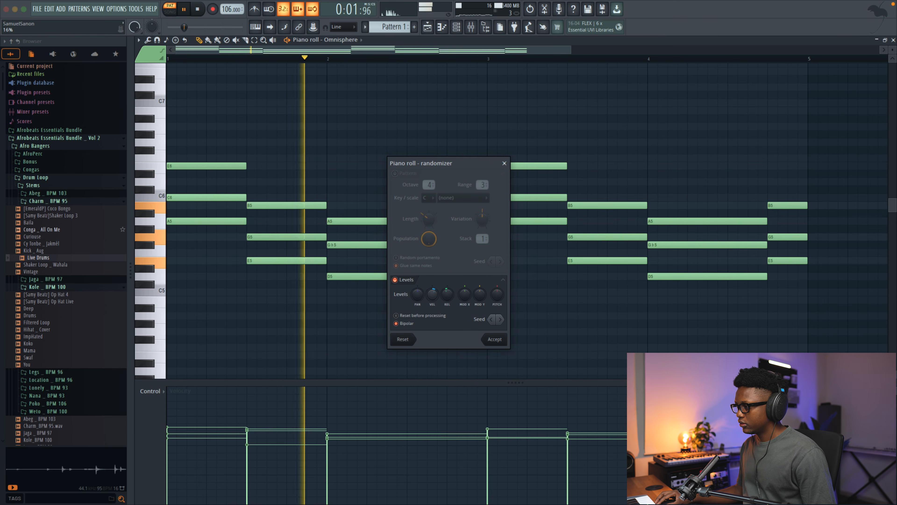
click(494, 339)
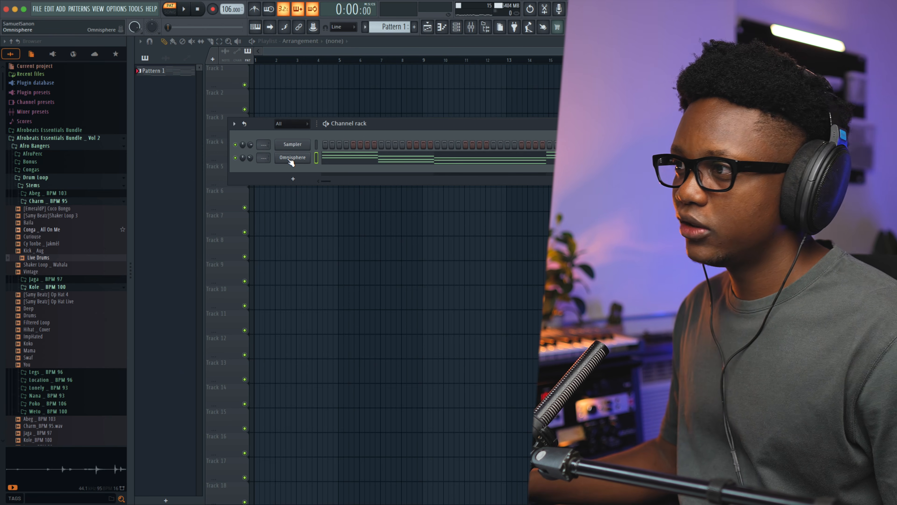
Name the Omnisphere channel with the Piano preset label and route it to mixer insert 1
click(291, 158)
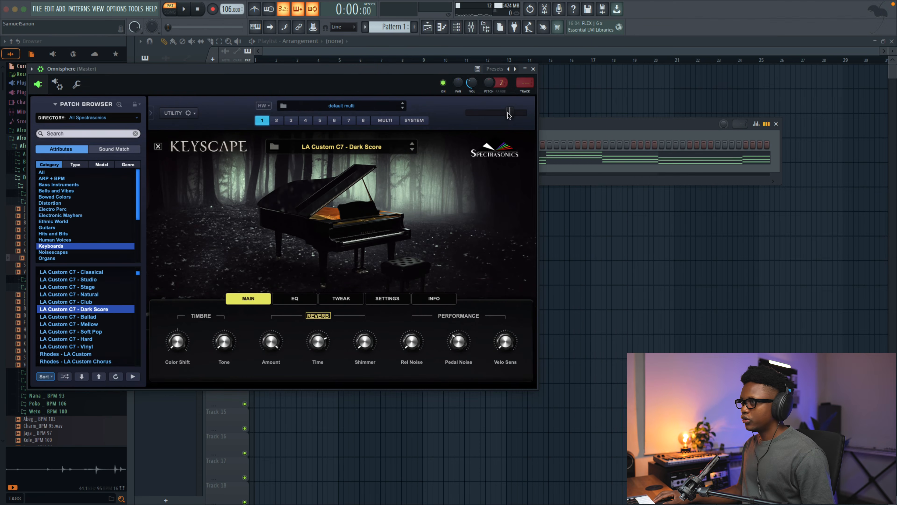
click(65, 73)
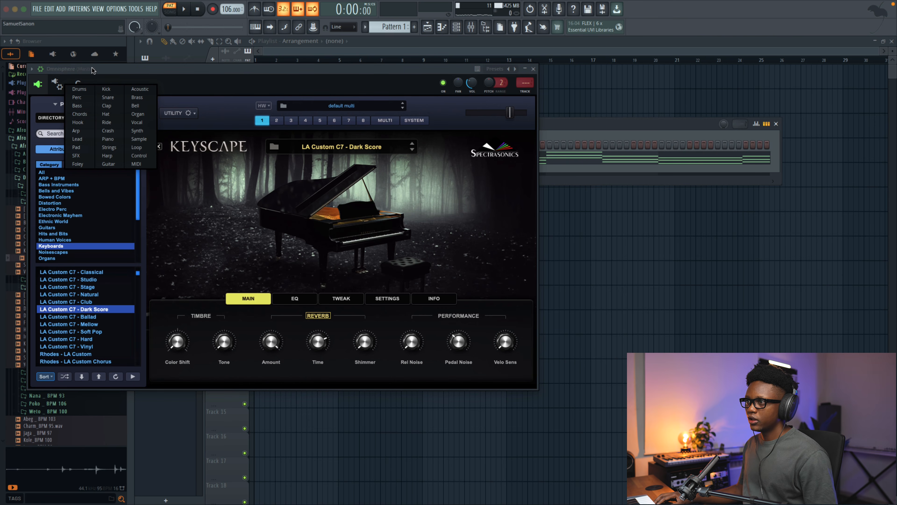
click(116, 140)
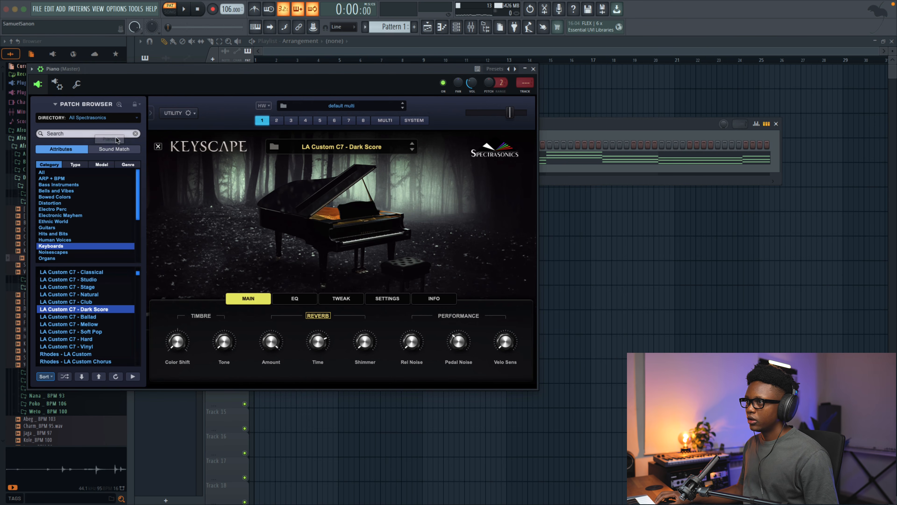
click(525, 92)
Load Fruity Parametric EQ 2 into the first effect slot of the Piano mixer track
click(807, 69)
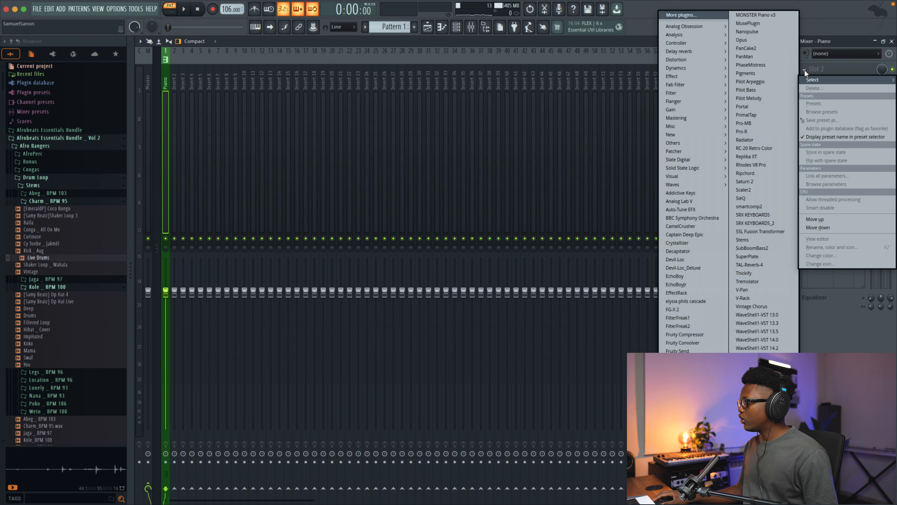
mouse_move(676, 93)
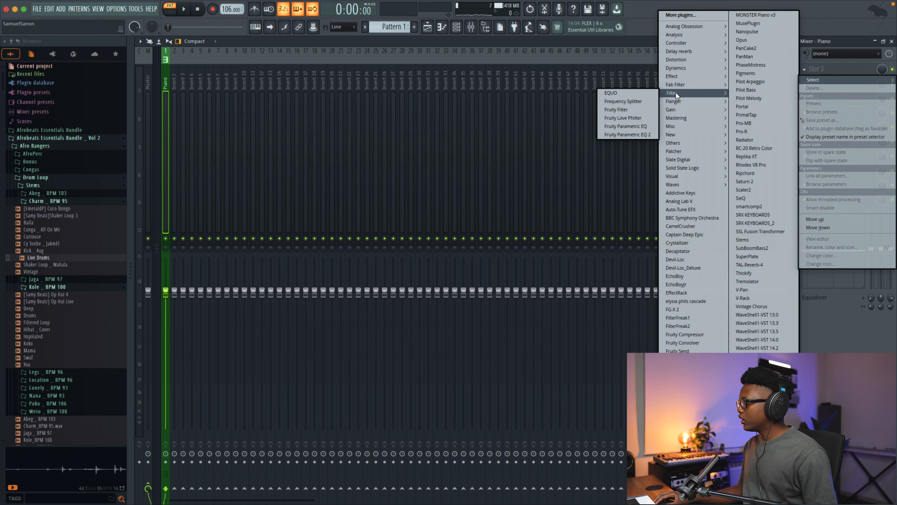
click(643, 134)
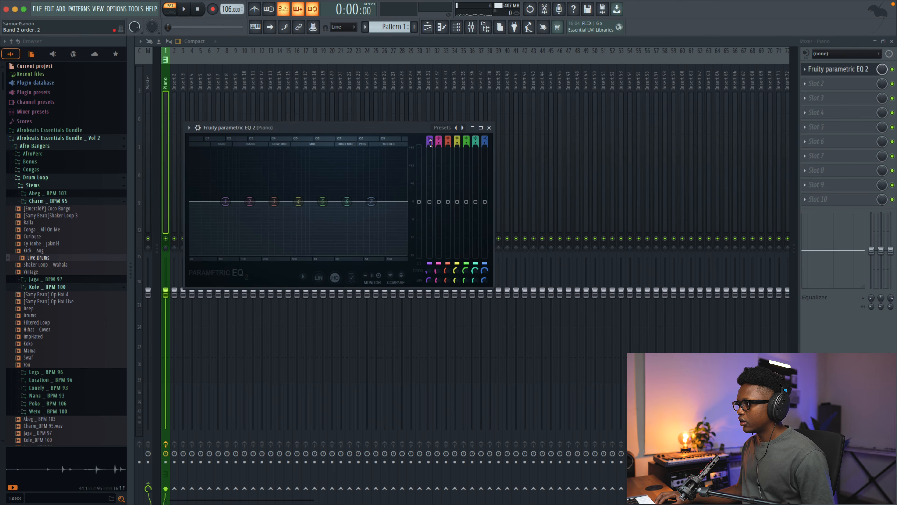
Make EQ band 1 a high-pass filter and raise its cutoff to just below band 3 during playback
key(space)
drag(429, 140, 427, 162)
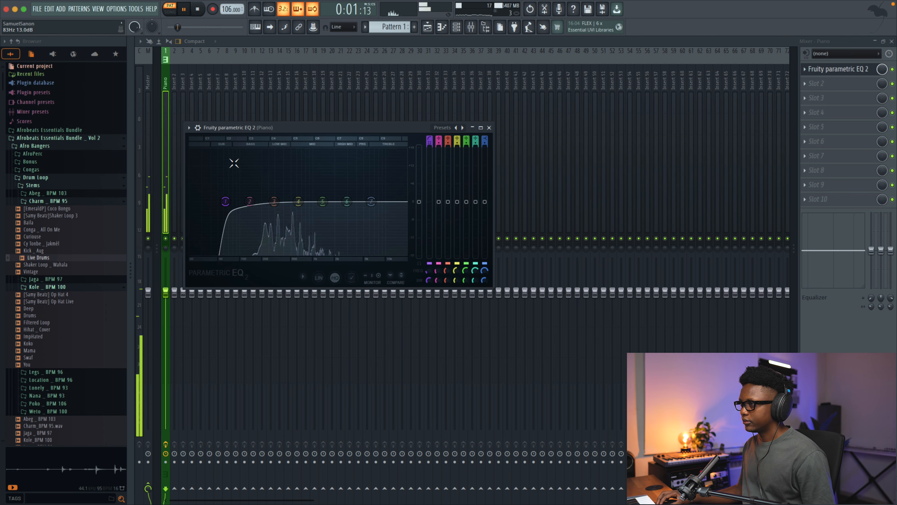
drag(225, 201, 263, 201)
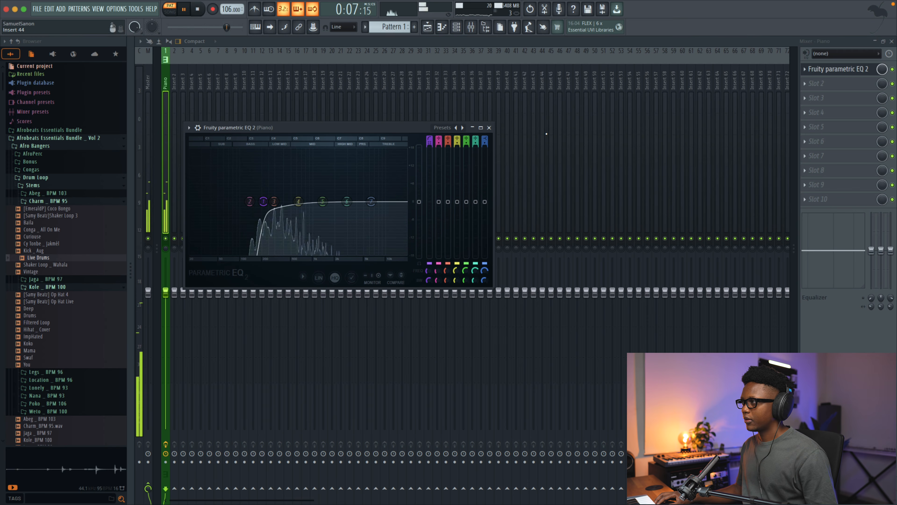
click(489, 128)
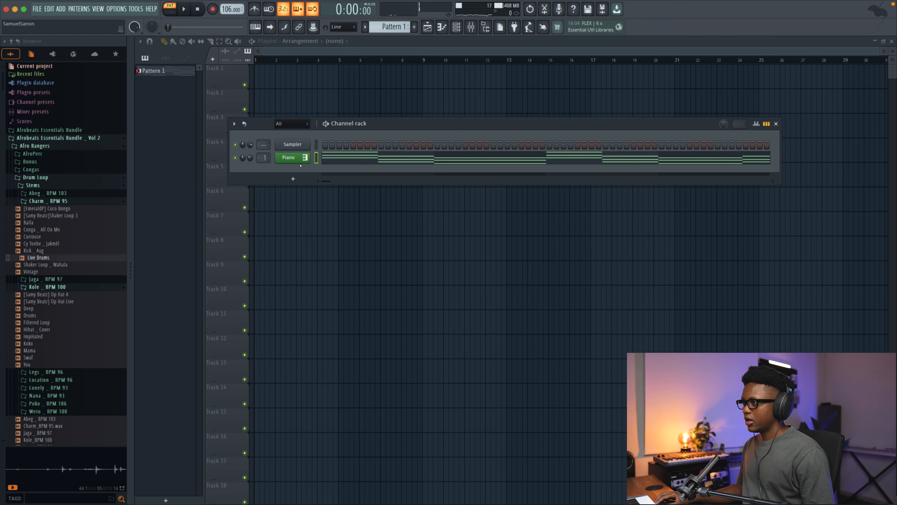
Clone the Piano channel and filter the copy's Omnisphere patches to the Ethnic World category
right_click(295, 161)
click(327, 240)
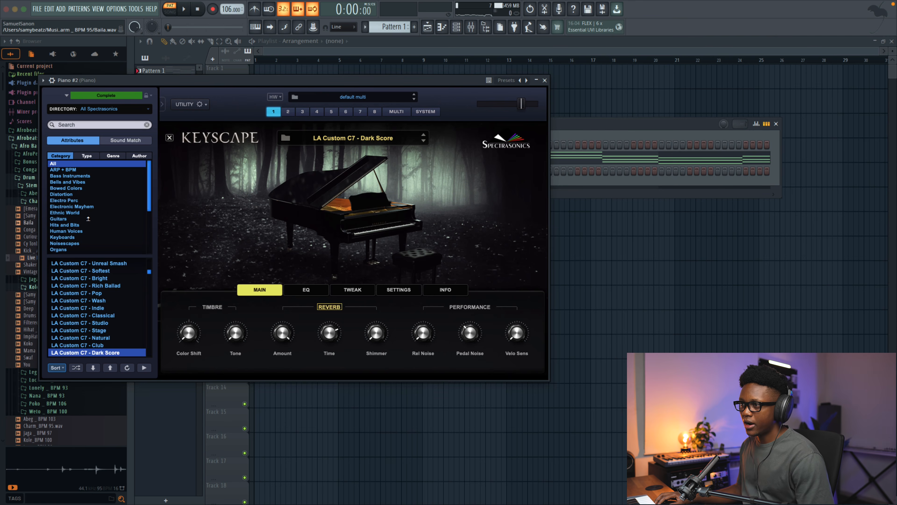
scroll(107, 220, down, 2)
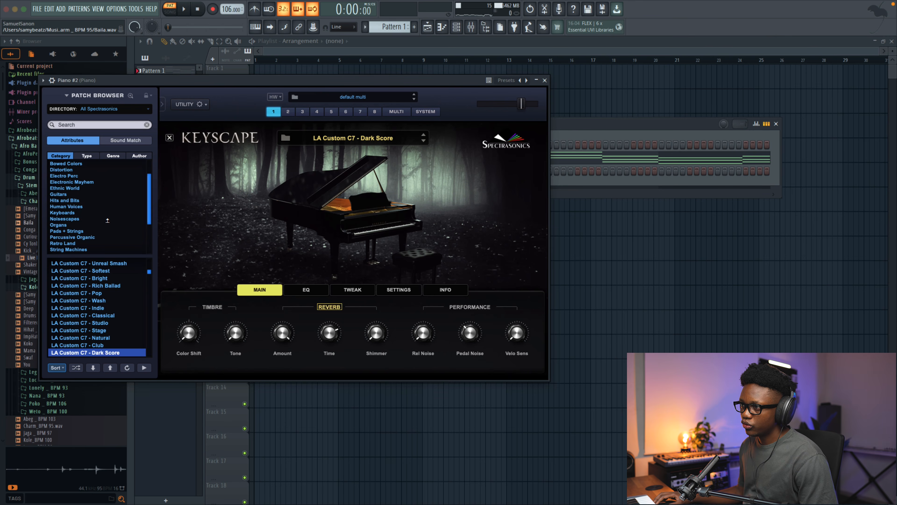
scroll(108, 220, up, 2)
click(106, 213)
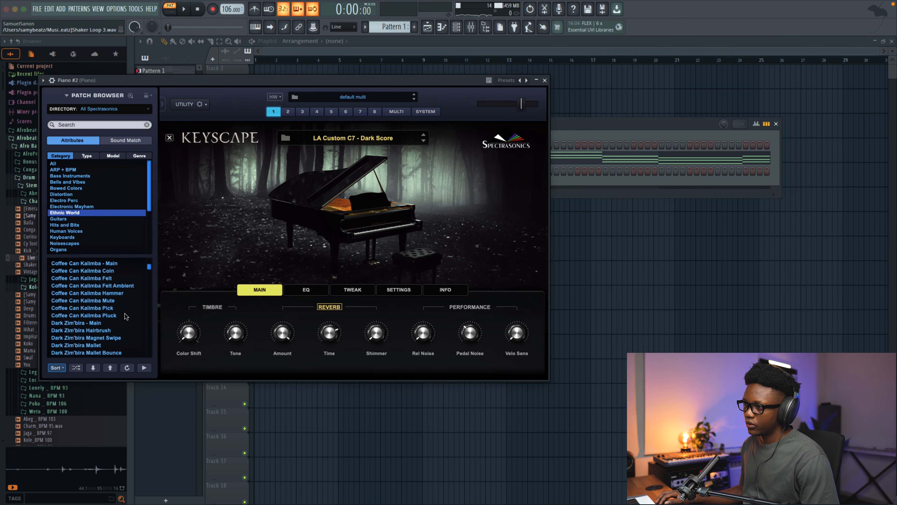
Try the Coffee Can Kalimba Pick patch on the cloned channel, settle on Coffee Can Kalimba Pluck, and close the instrument
click(96, 308)
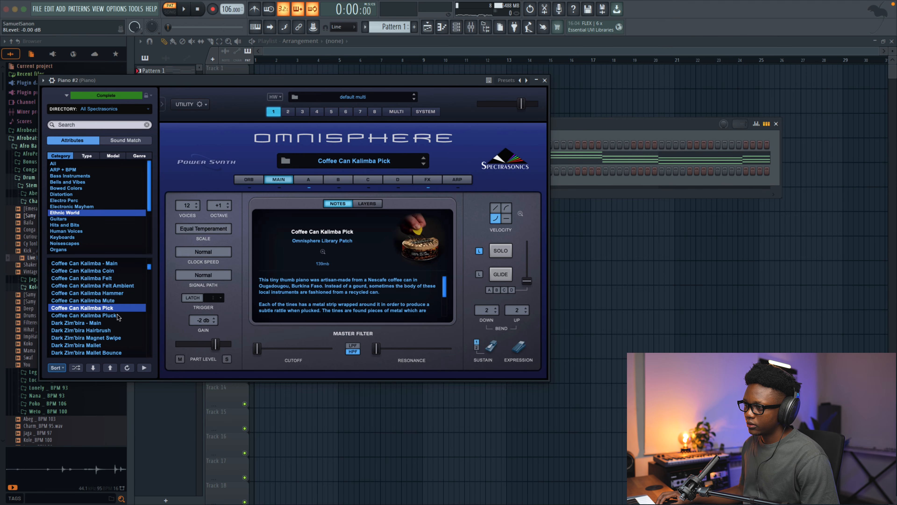
click(106, 315)
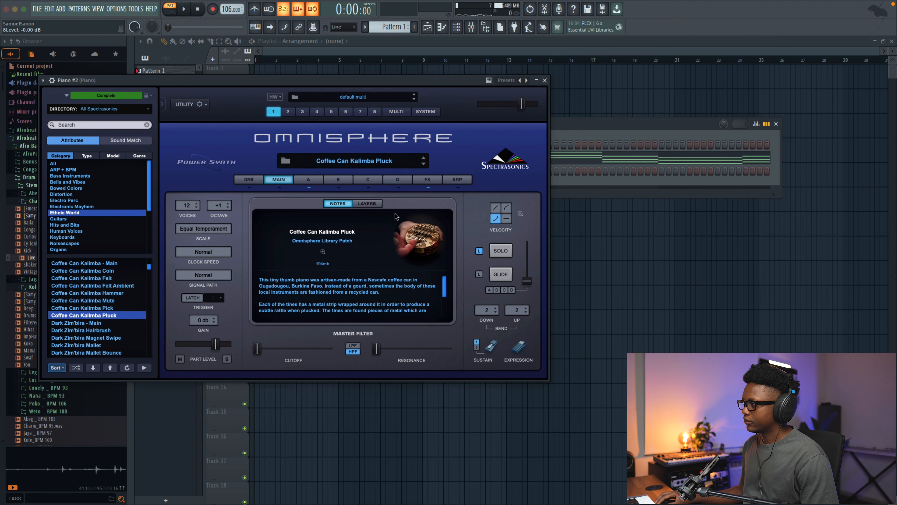
click(545, 81)
key(space)
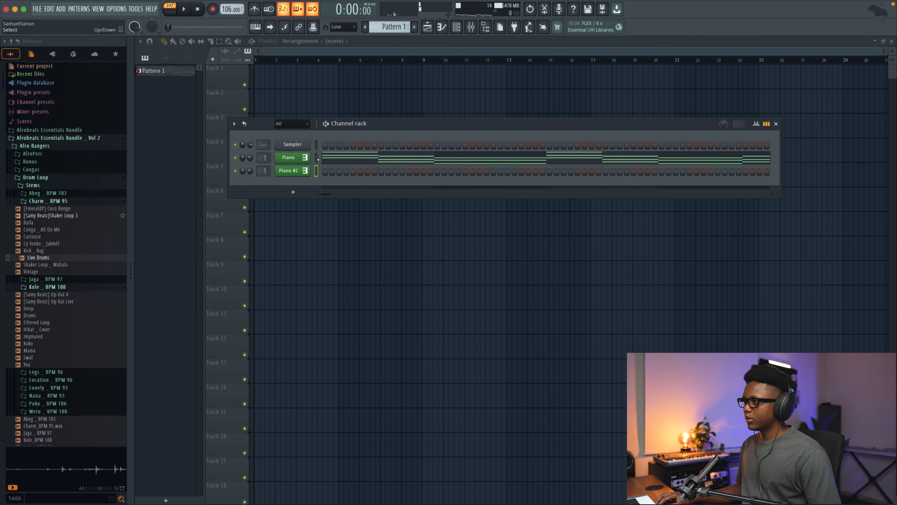
Rename the cloned channel Kalimba and paste the piano chords into its piano roll
middle_click(294, 170)
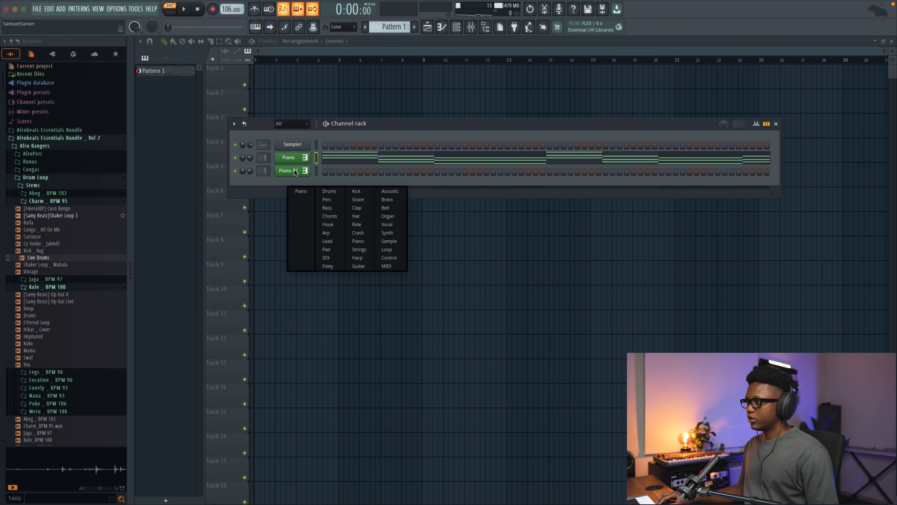
text(Kalimba)
key(Return)
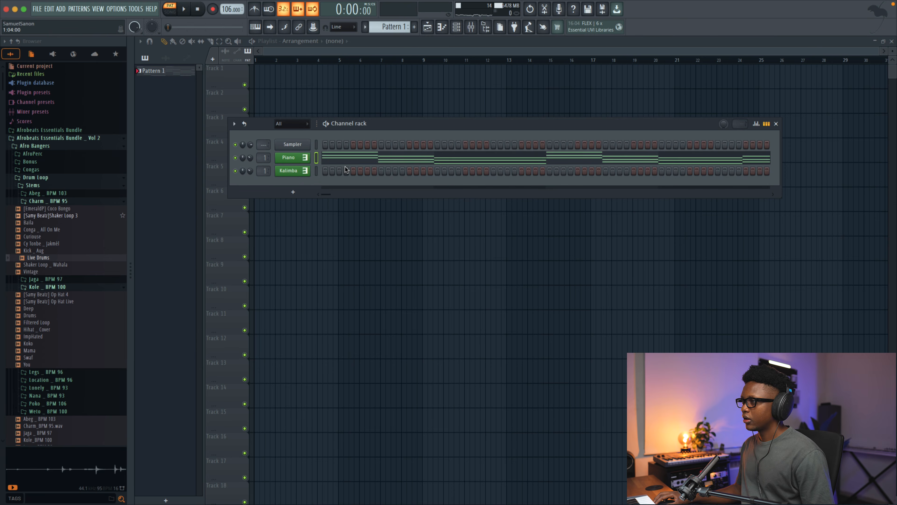
right_click(310, 171)
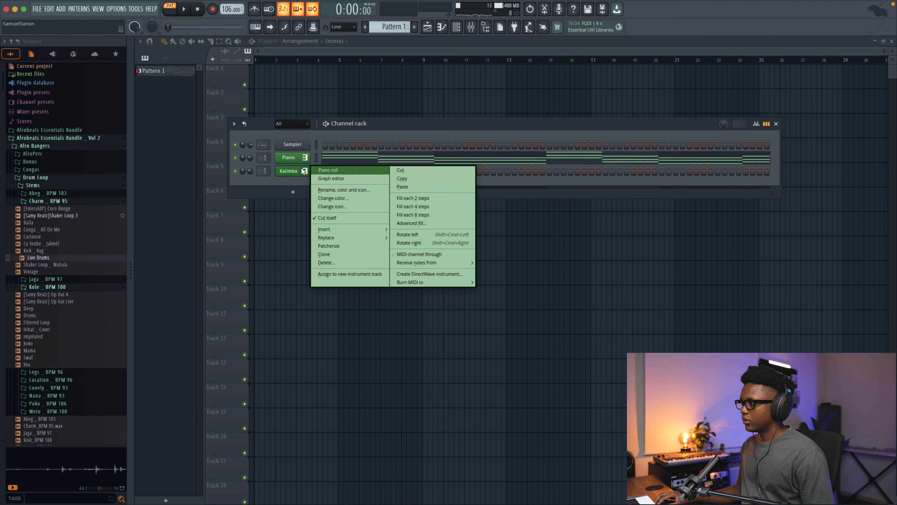
click(294, 170)
key(super+v)
click(341, 173)
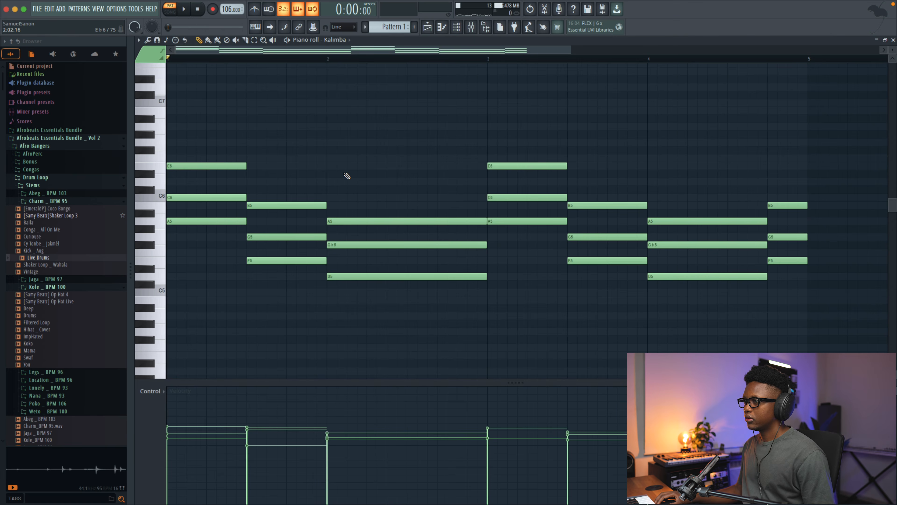
Shorten the Kalimba chords with the quantizer and shift all notes three steps later
key(alt+q)
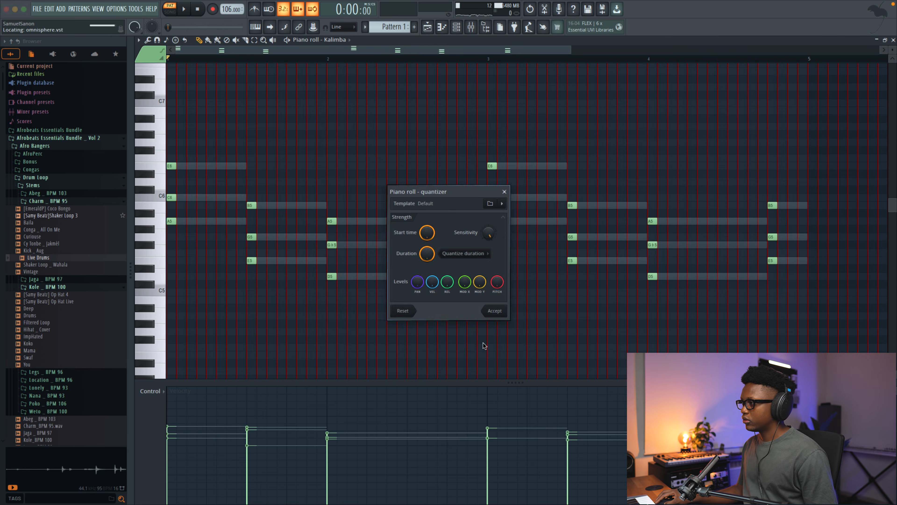
click(496, 310)
key(ctrl+a)
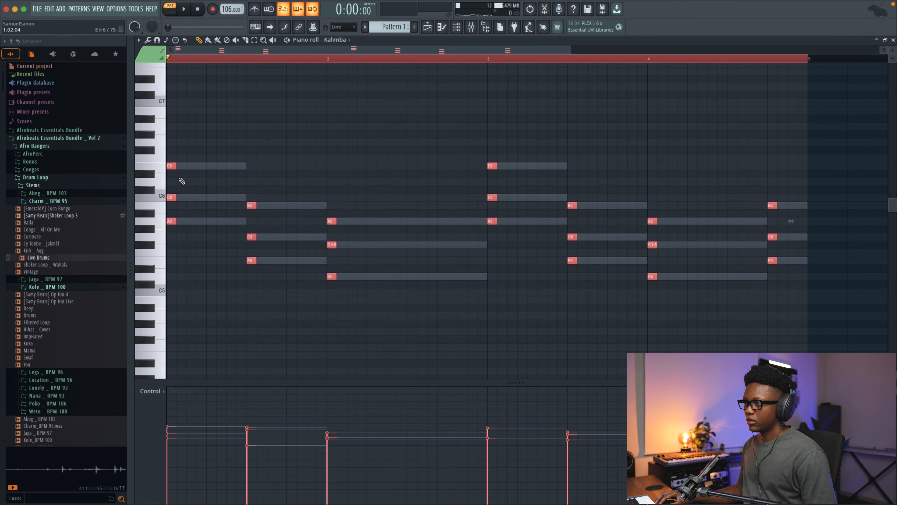
drag(171, 167, 200, 166)
key(space)
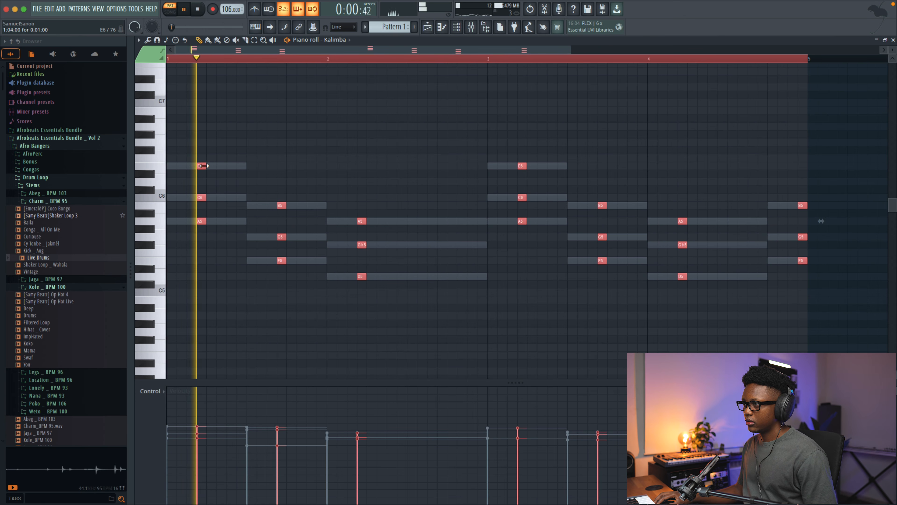
Lengthen all Kalimba notes to about two steps and delete the three notes of the last chord
key(space)
drag(210, 167, 218, 165)
key(space)
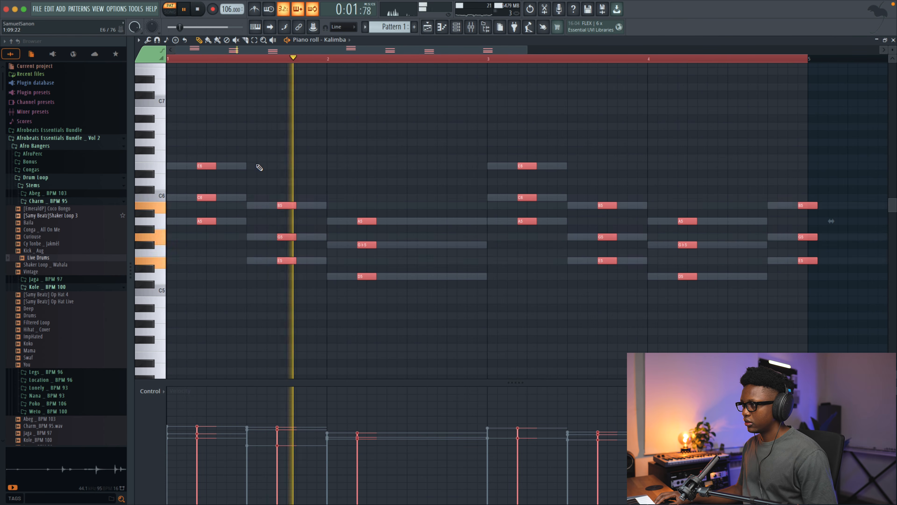
right_click(821, 271)
right_click(808, 260)
right_click(808, 236)
right_click(808, 205)
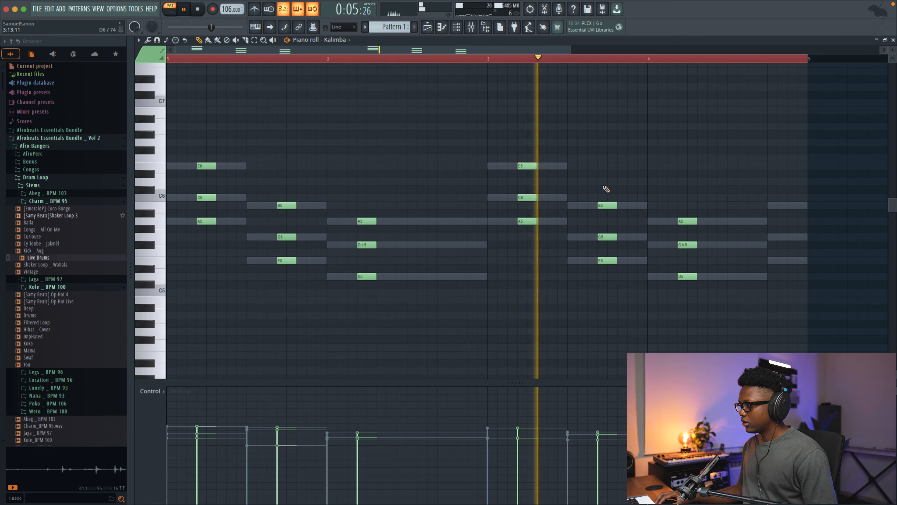
Transpose the Kalimba notes down one octave, play the pattern back and close the piano roll
key(space)
key(ctrl+Down)
key(space)
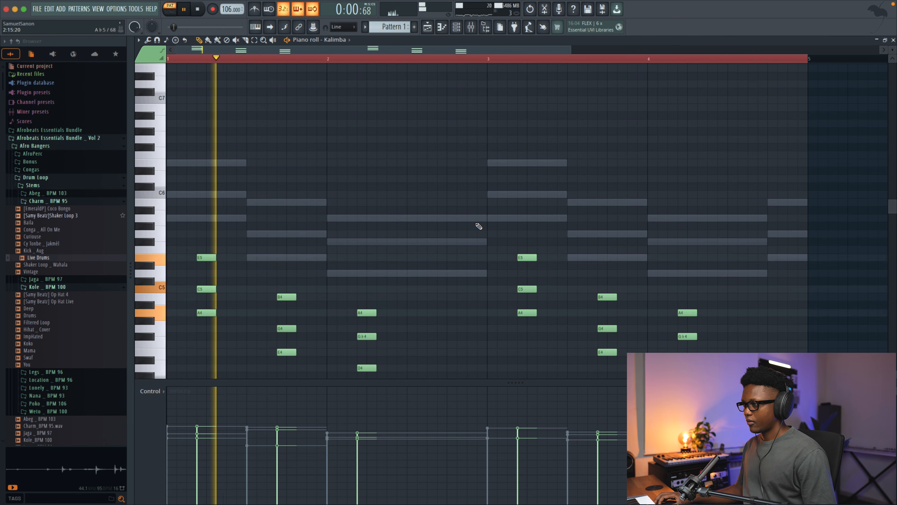
scroll(484, 222, down, 4)
scroll(474, 223, up, 3)
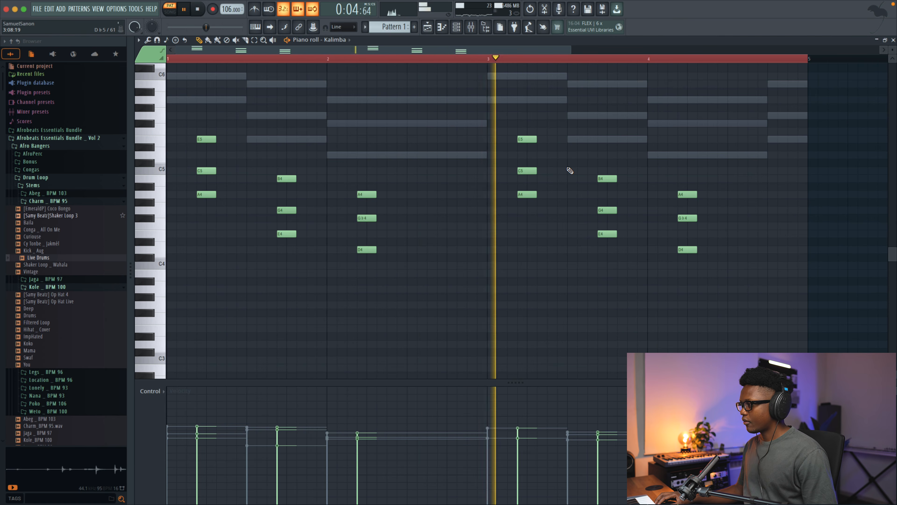
click(893, 41)
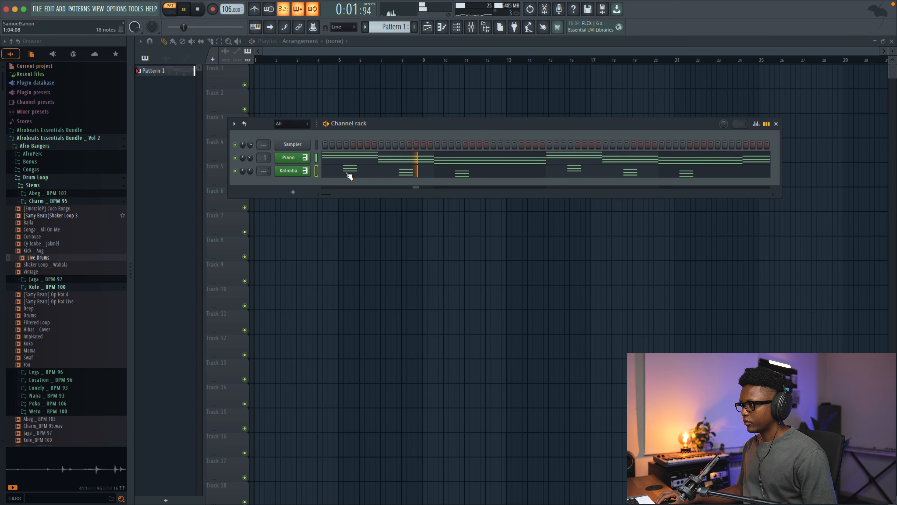
Add a short descending run of A4, G♭4 and E4 at the end of bar 2 in the Kalimba part
click(331, 176)
key(space)
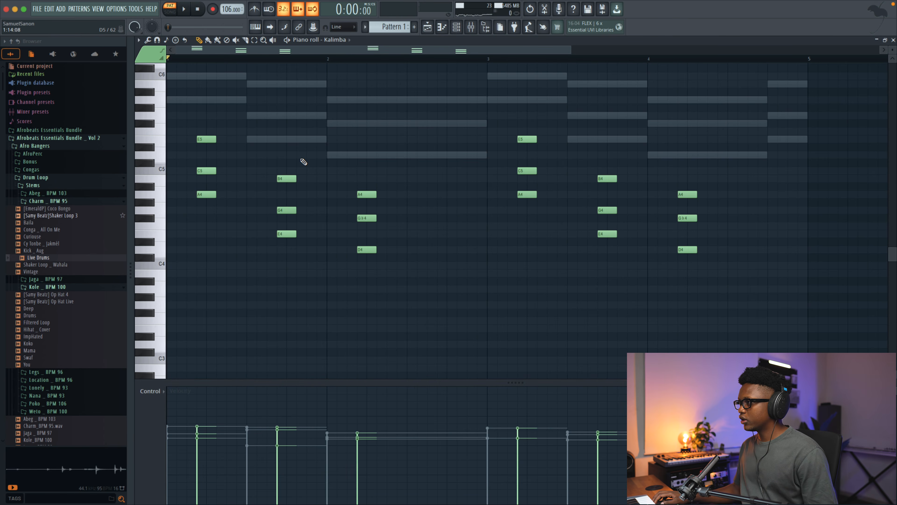
click(459, 195)
key(space)
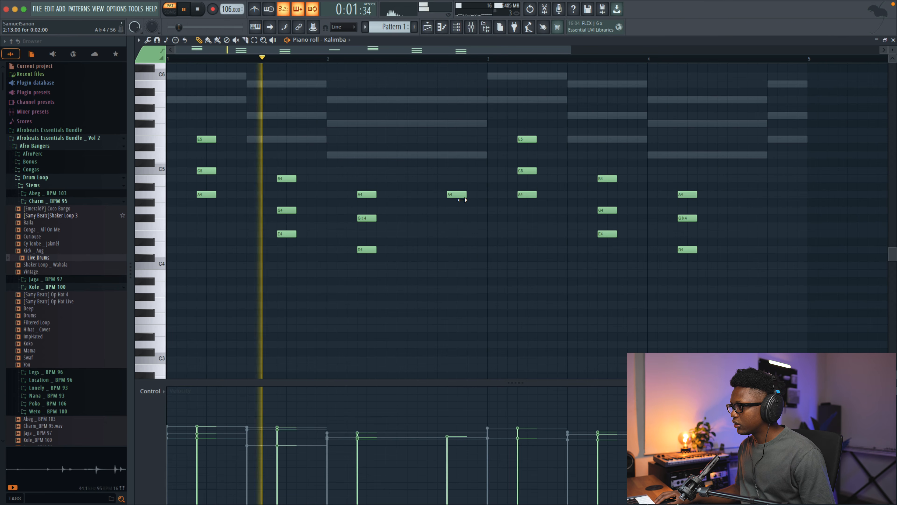
click(467, 218)
key(space)
drag(471, 241, 459, 199)
key(space)
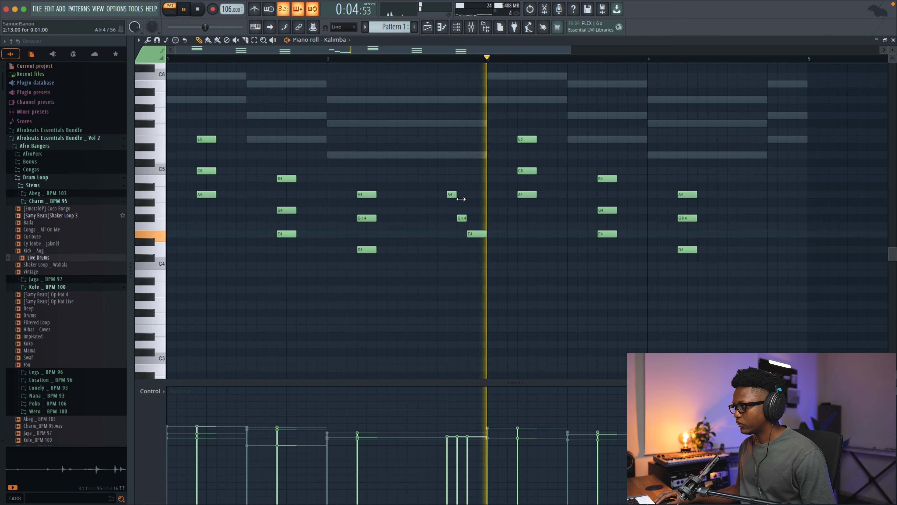
Copy the three-note Kalimba run from the end of bar 2 to the end of bar 4
key(space)
drag(488, 254, 432, 150)
drag(455, 193, 776, 196)
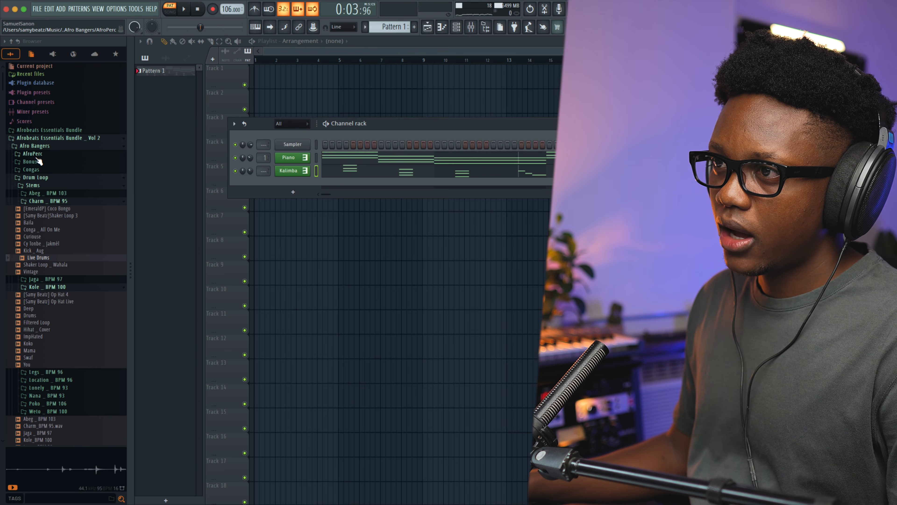
Load the Soso sample from the AfroPerc folder into the Sampler channel and program hits on steps 4, 13, 20 and 29
click(32, 153)
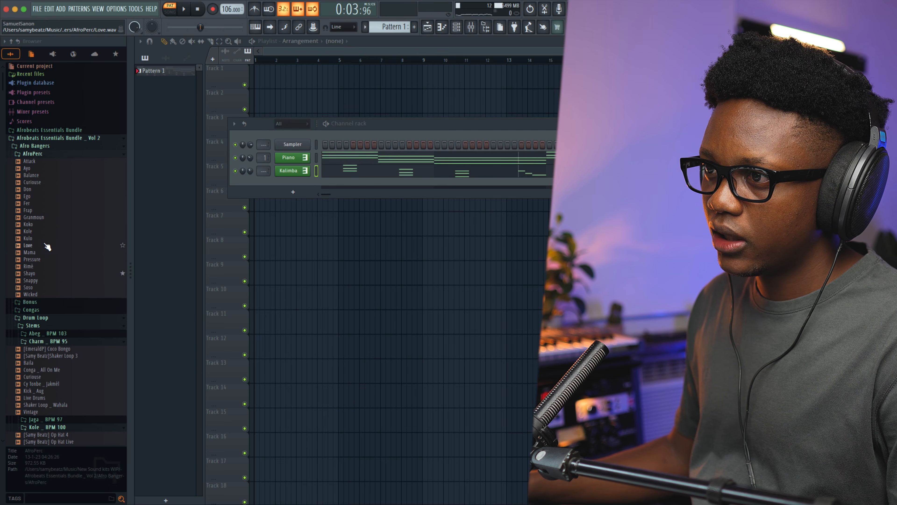
click(35, 274)
click(39, 289)
drag(40, 291, 293, 145)
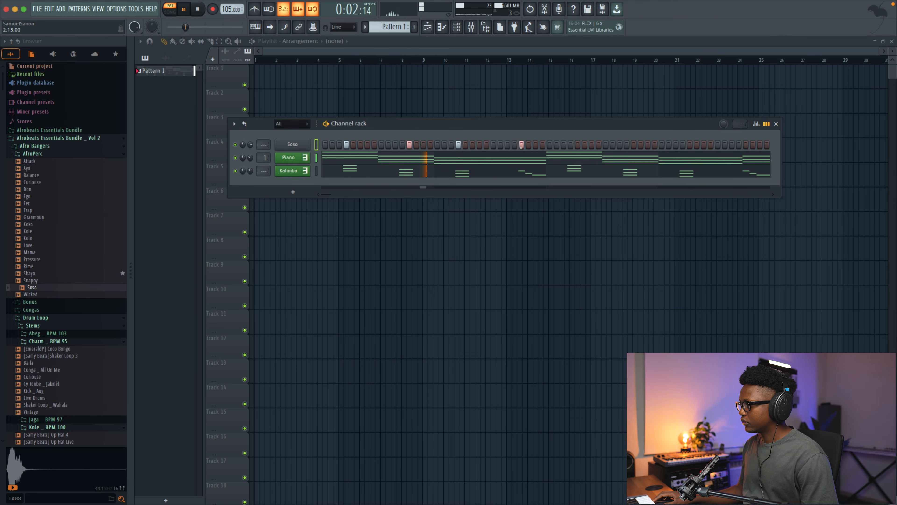
key(space)
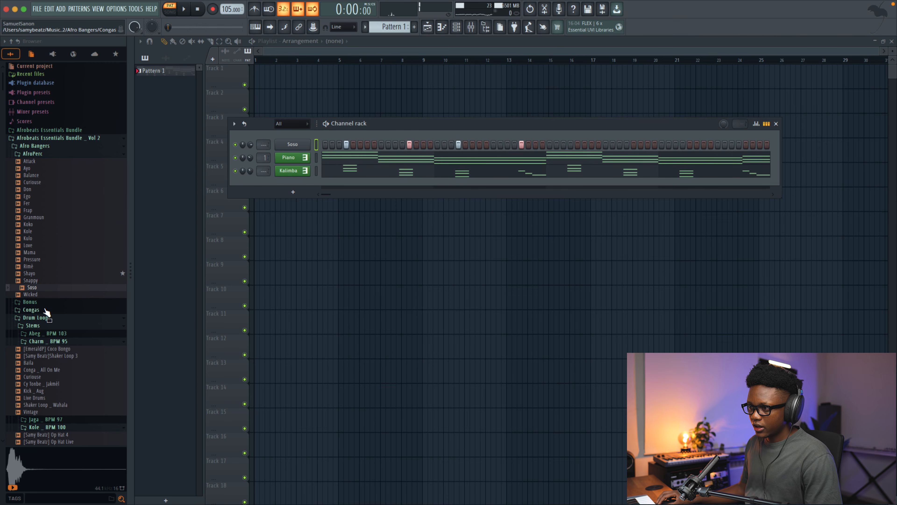
Add the Deep kick from the Kick folder as the first channel and program hits on steps 1, 11, 17, 23, 33 and 43
click(34, 155)
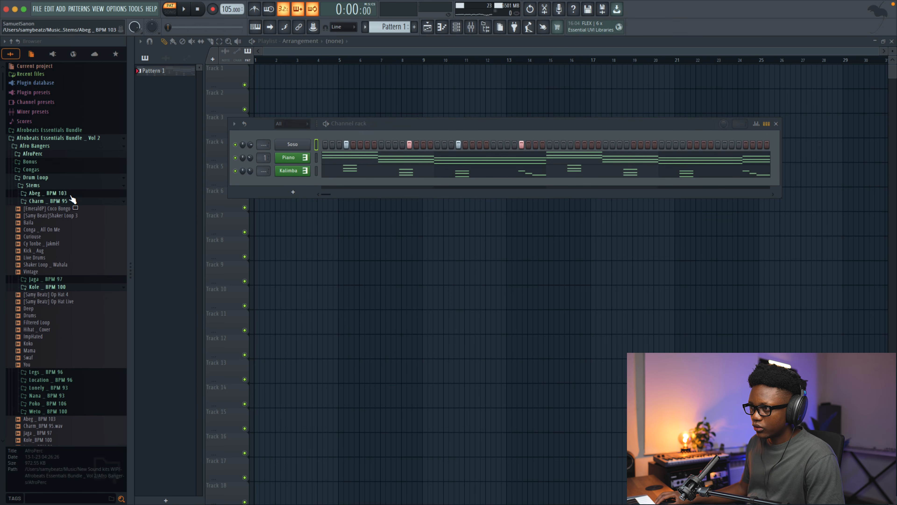
scroll(59, 226, down, 7)
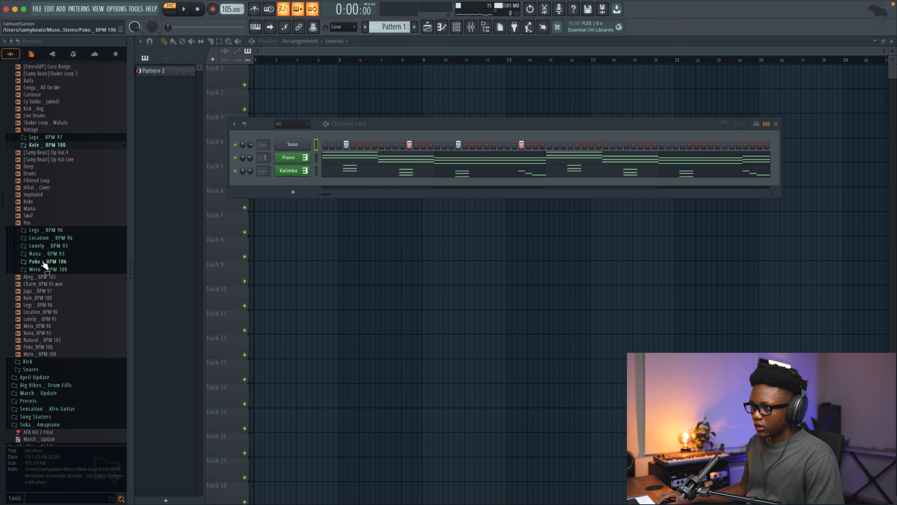
scroll(50, 265, down, 5)
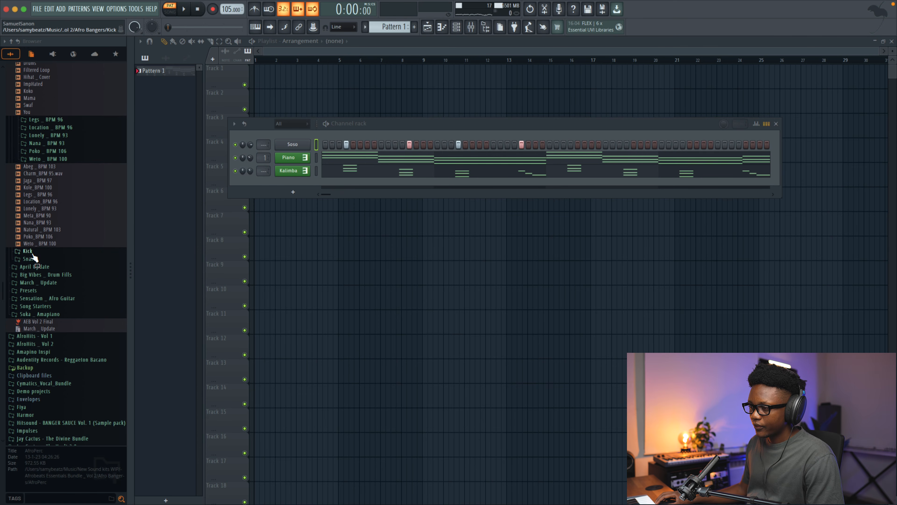
click(32, 253)
click(39, 259)
click(39, 274)
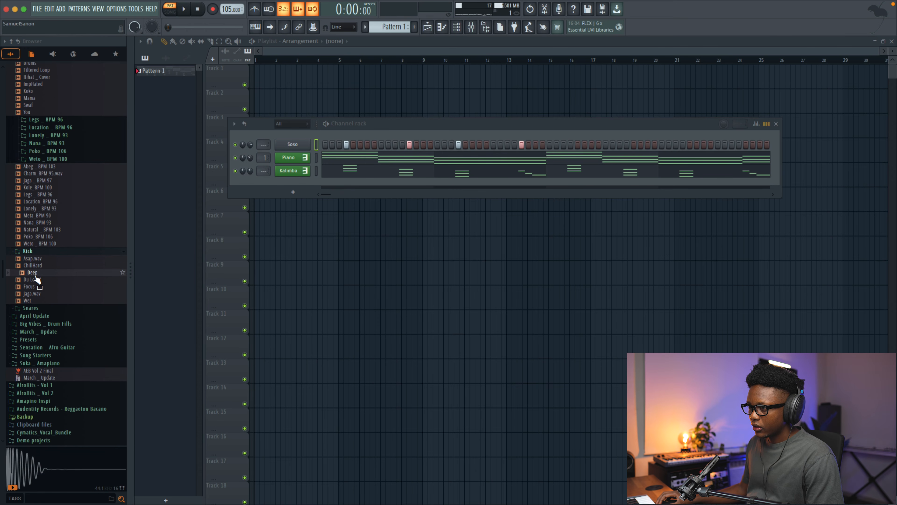
drag(34, 275, 213, 230)
drag(298, 194, 303, 135)
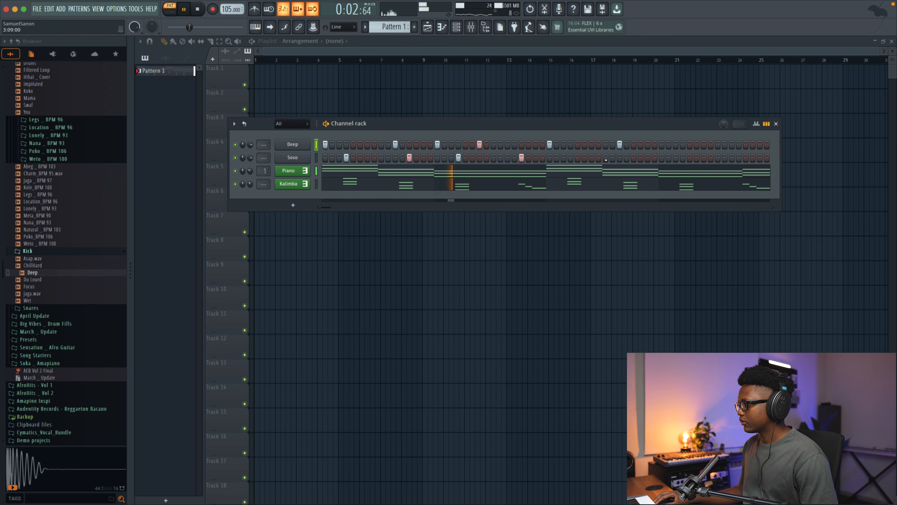
key(space)
Duplicate the first two bars of the Soso pattern into bars 3 and 4
right_click(297, 158)
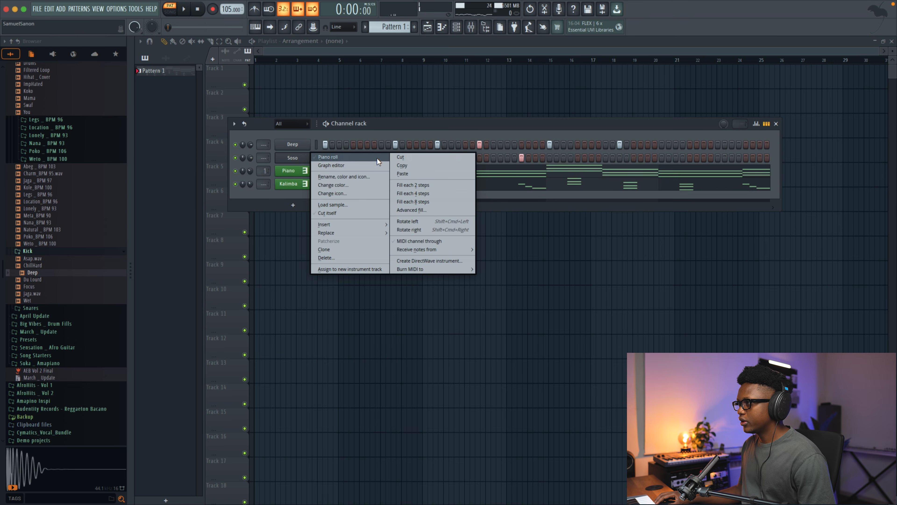
click(373, 157)
drag(489, 65, 2, 62)
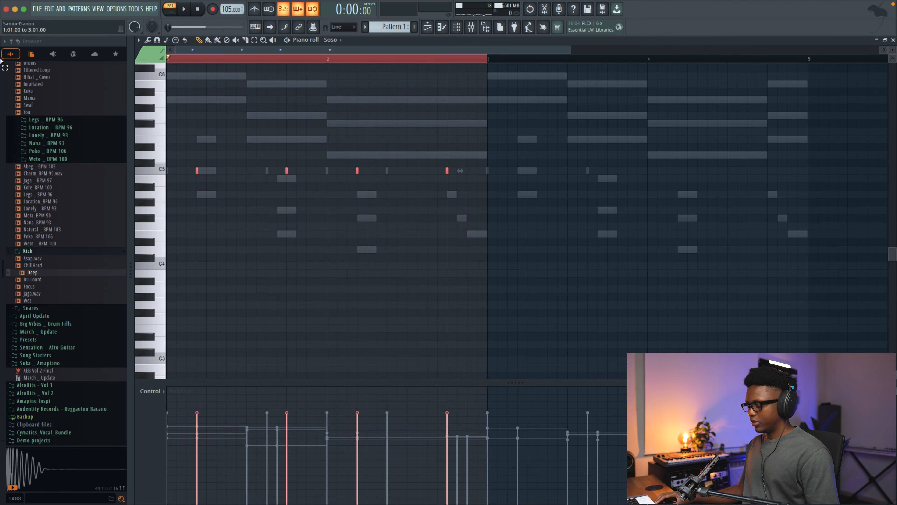
key(ctrl+b)
click(893, 39)
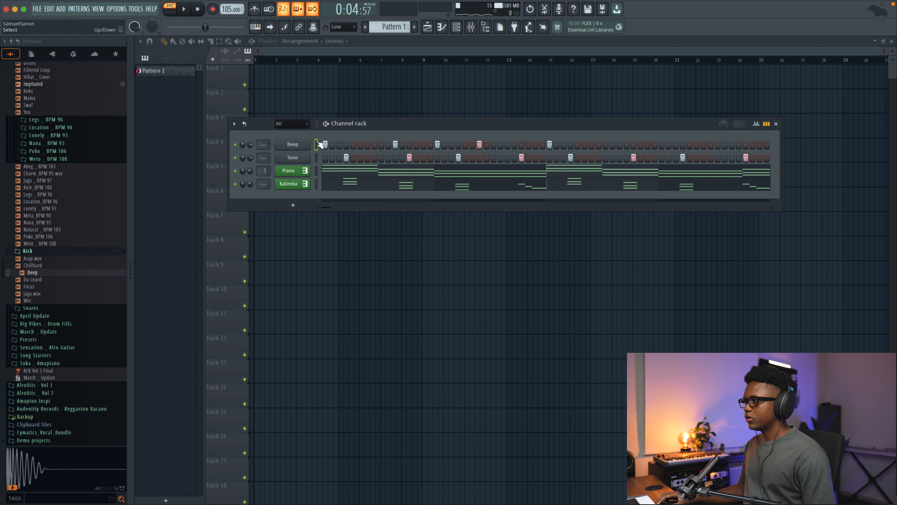
Duplicate the first two bars of the Deep kick into bars 3 and 4 and add hits on steps 57 and 63
right_click(306, 145)
click(328, 144)
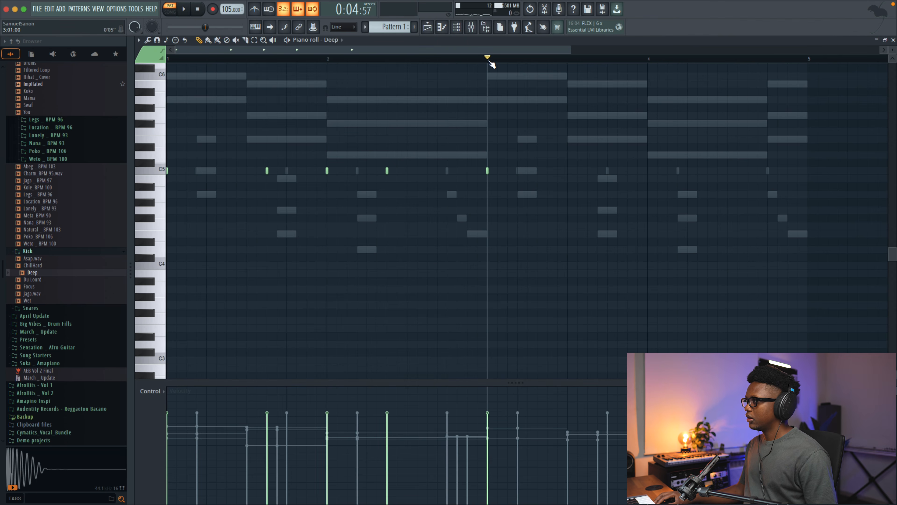
drag(490, 61, 167, 59)
key(ctrl+b)
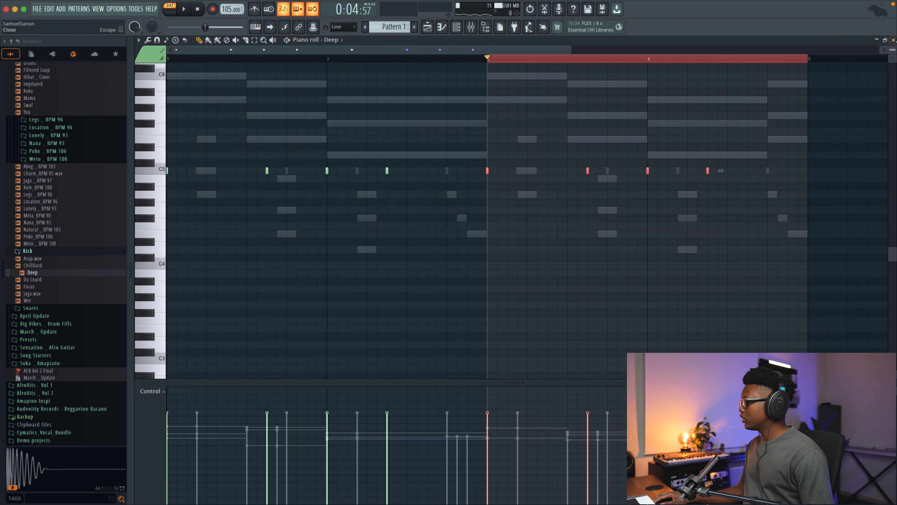
key(Escape)
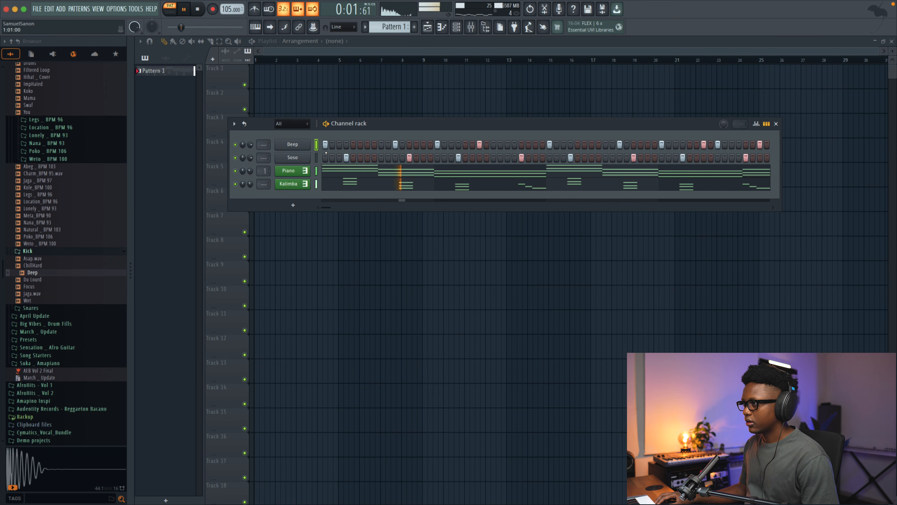
key(space)
Add the Water sample from the Congas folder as a channel above Piano and program hits on steps 4 and 15
scroll(56, 201, up, 10)
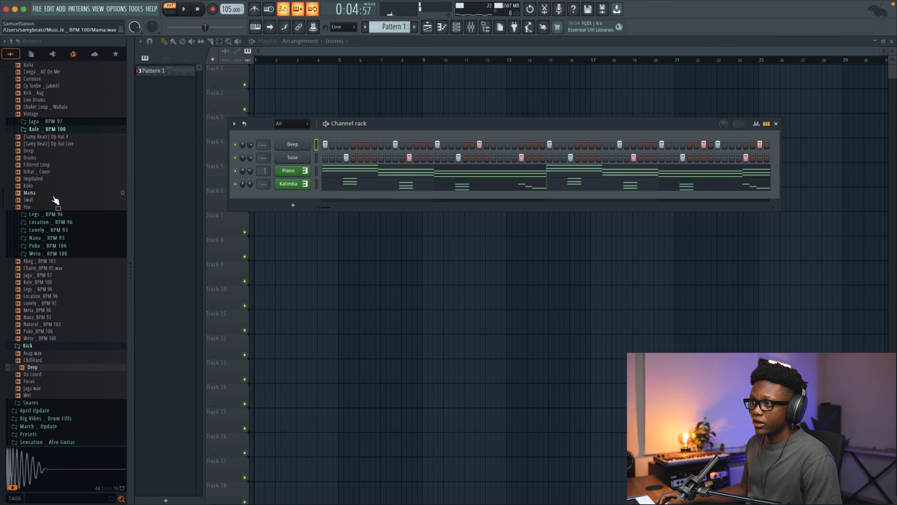
click(38, 170)
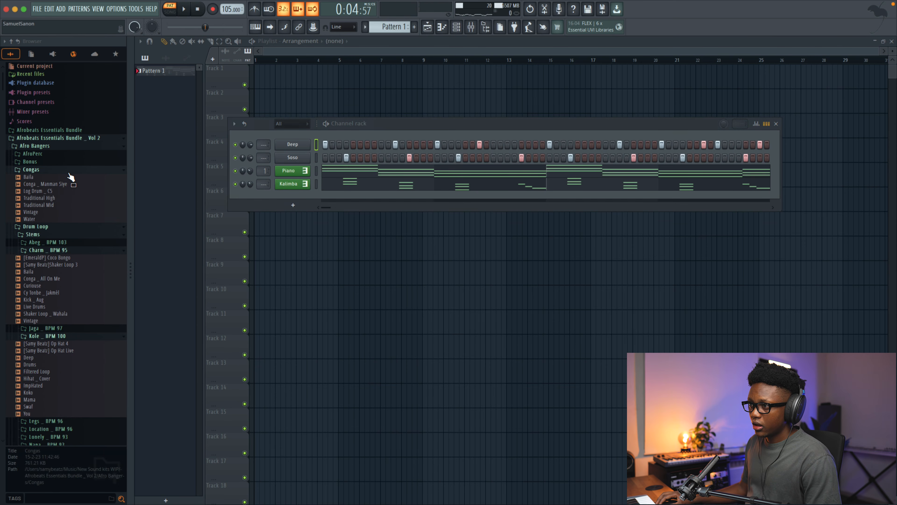
drag(44, 218, 285, 170)
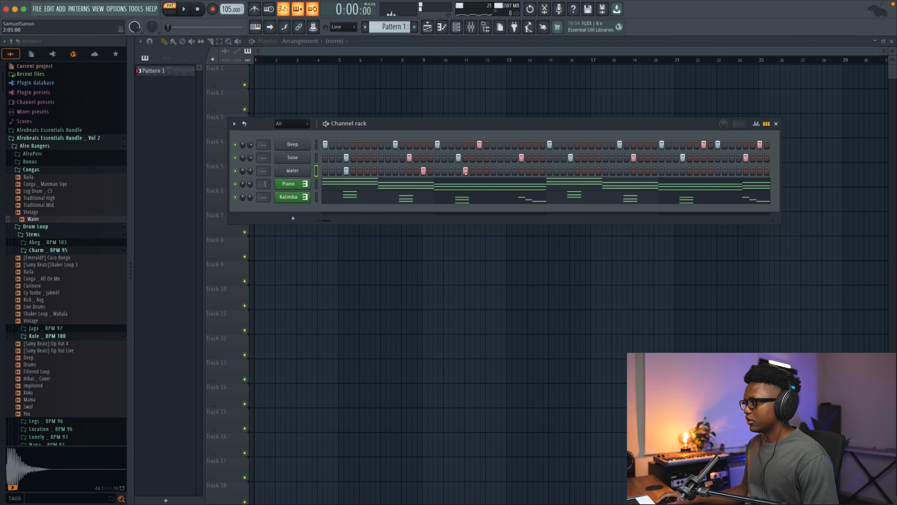
Duplicate the one-bar Water conga pattern three times to fill all four bars, and play it back
right_click(295, 175)
click(329, 171)
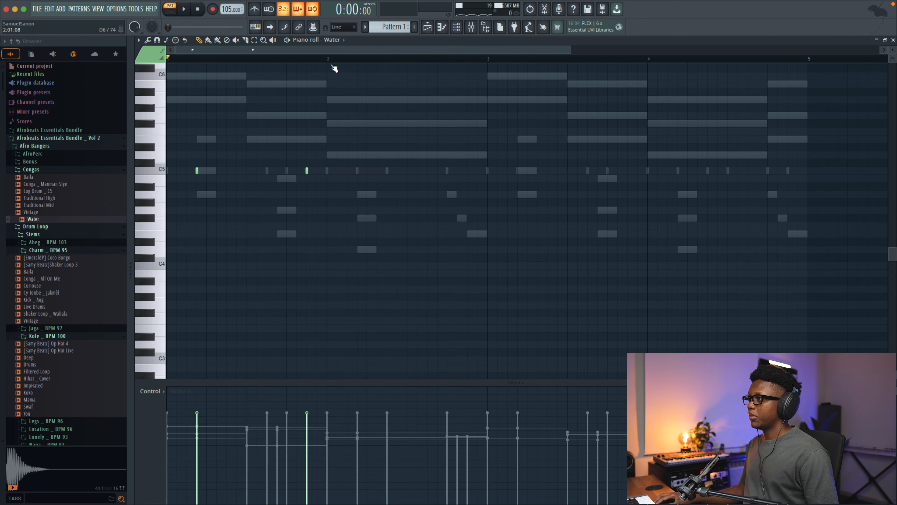
key(ctrl+a)
key(ctrl+b)
key(ctrl+b)
key(ctrl+b)
key(space)
Close the piano roll and place Pattern 1 on Track 1 of the playlist at bar 1
key(F7)
key(space)
drag(282, 80, 258, 79)
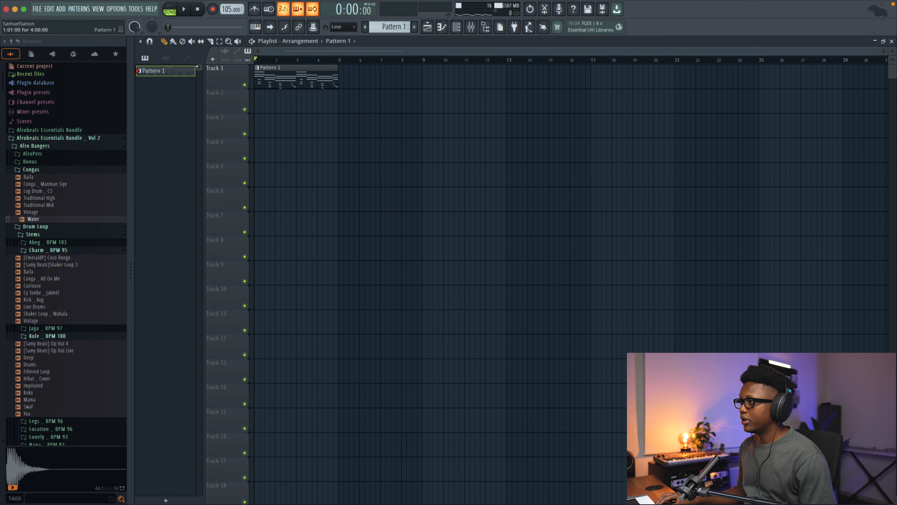
Place the Live Drums loop from the Charm _ BPM 95 stems on Track 3 of the playlist at bar 1
click(32, 169)
scroll(58, 173, down, 3)
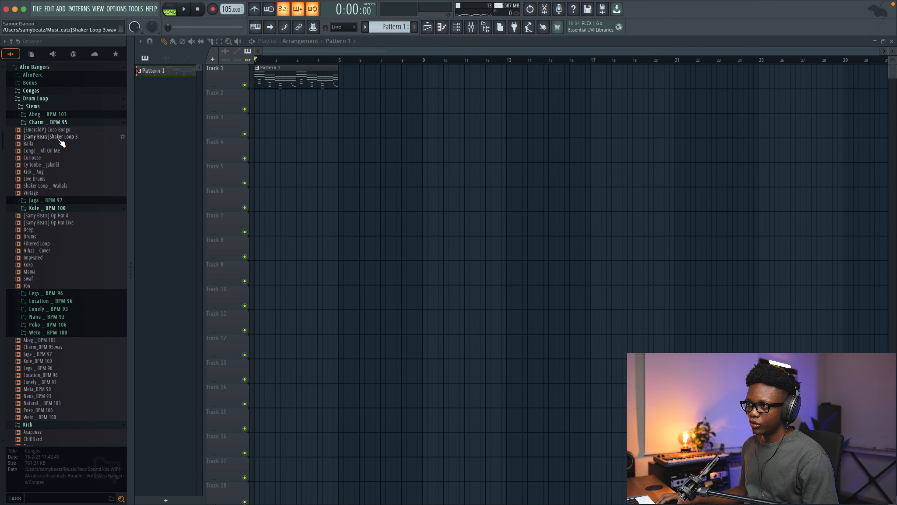
scroll(53, 153, up, 3)
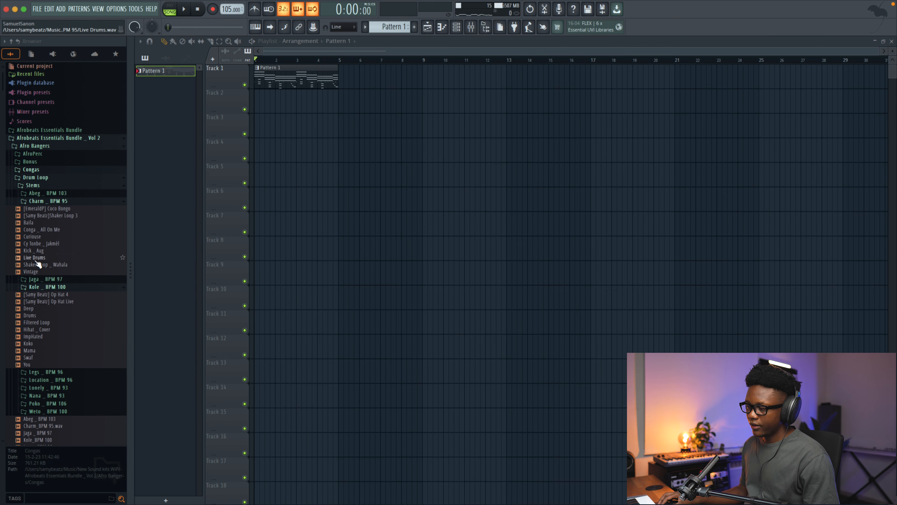
drag(36, 261, 384, 83)
drag(339, 131, 339, 129)
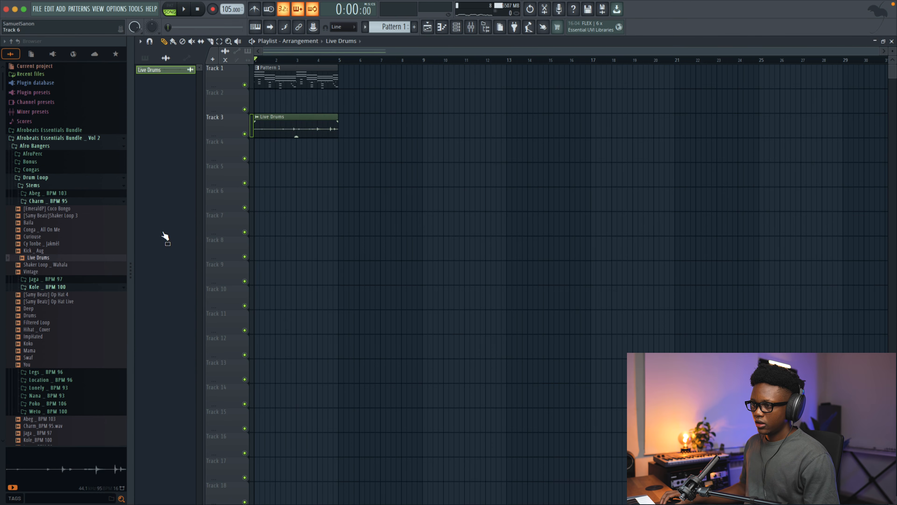
Place the [Samy Beatz] Op Hat 4 loop from the Kole _ BPM 100 stems on Track 2 at bar 1
scroll(53, 301, down, 3)
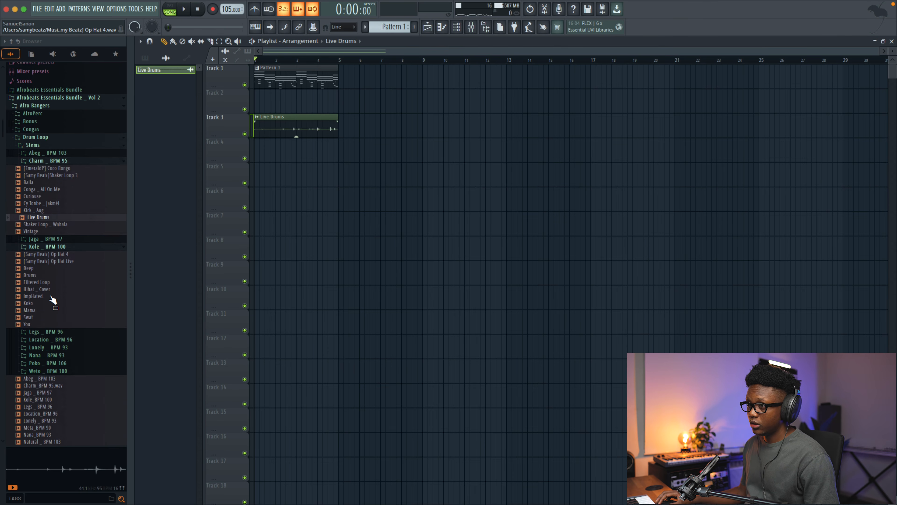
click(66, 239)
click(62, 234)
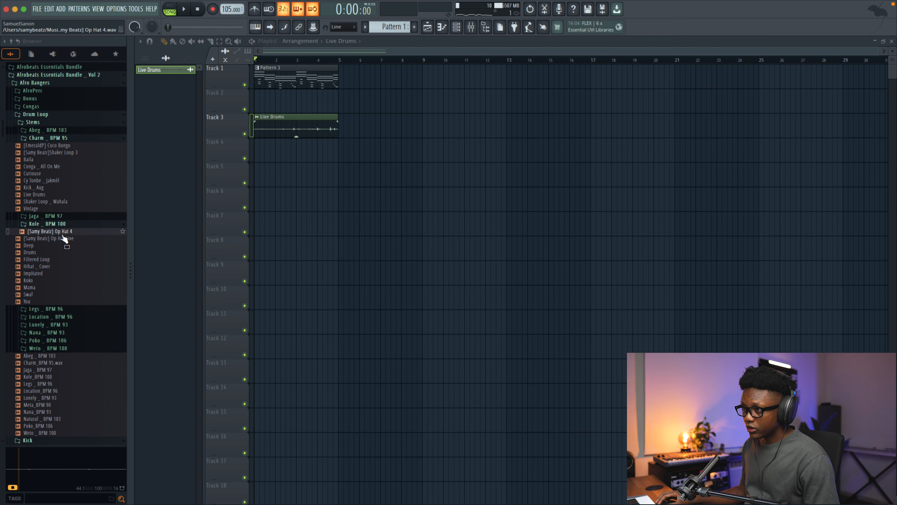
drag(63, 236, 277, 104)
Show all channels in the channel rack, add AfroVibes' Hihat _ Cover sample above Piano and program a hit on step 1
click(462, 29)
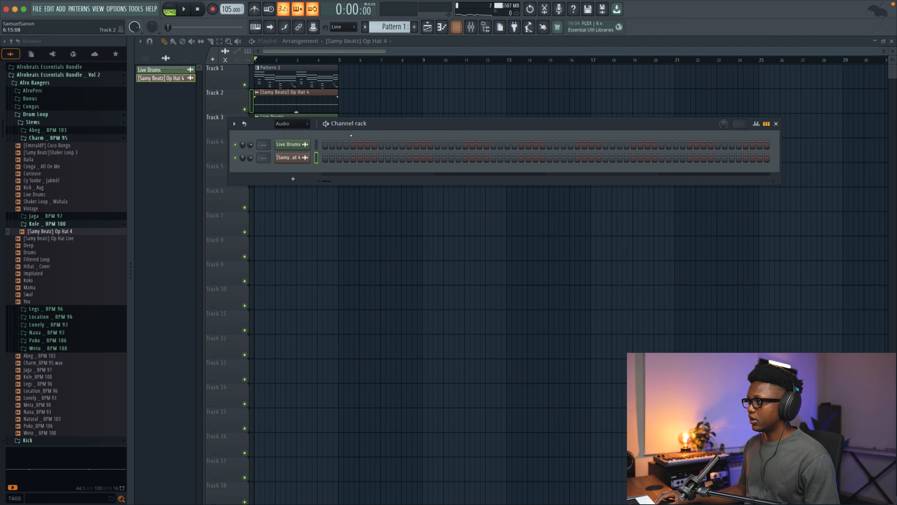
click(290, 133)
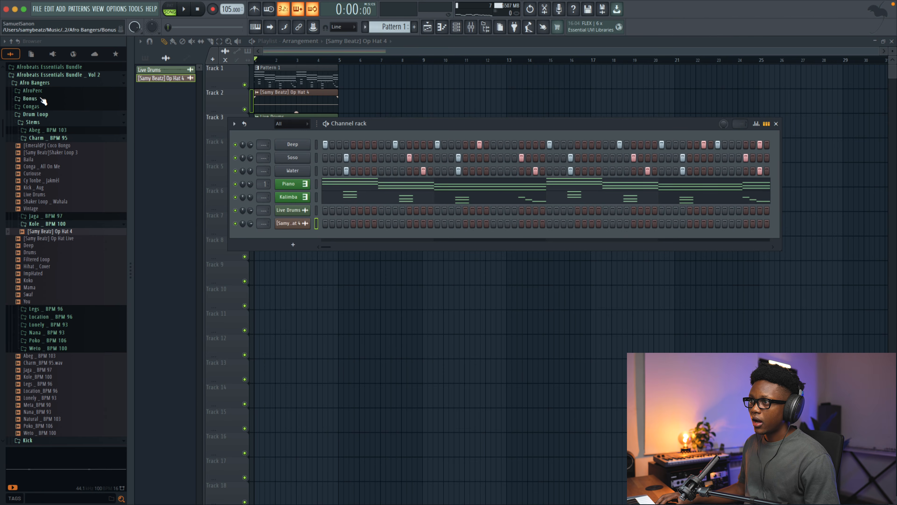
click(46, 75)
click(64, 130)
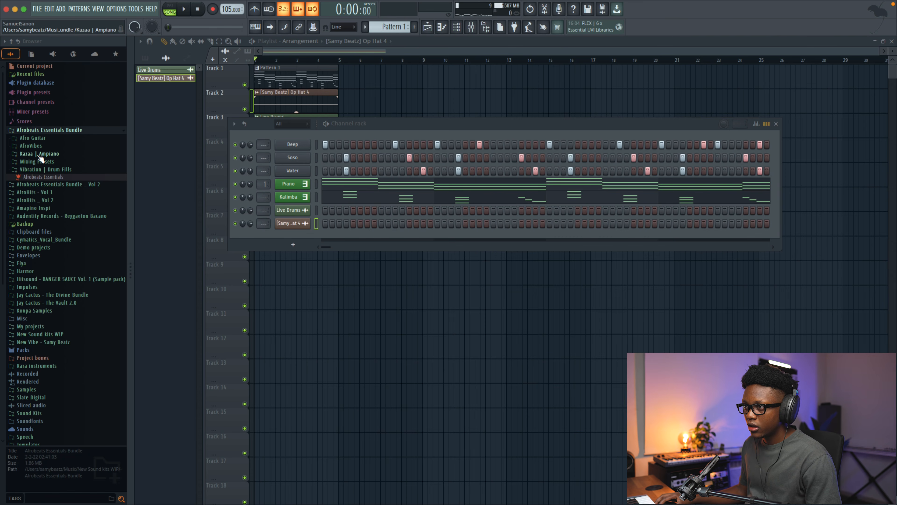
click(34, 146)
click(35, 195)
click(47, 222)
drag(44, 222, 334, 184)
click(325, 184)
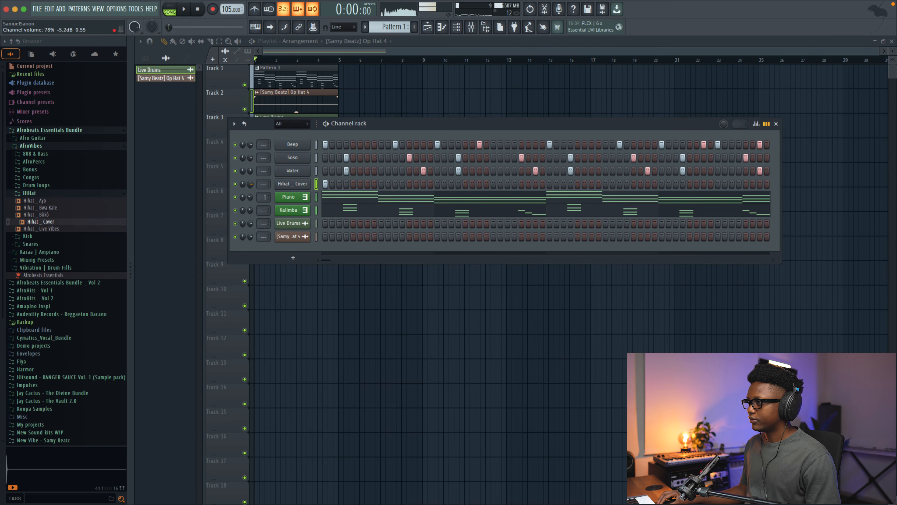
Program Hihat _ Cover hits on steps 7, 8, 9 and 11 while playing the beat, and lower its volume to 39%
key(space)
click(368, 183)
click(374, 184)
click(381, 184)
key(space)
key(space)
right_click(374, 184)
click(395, 184)
key(space)
click(374, 184)
key(space)
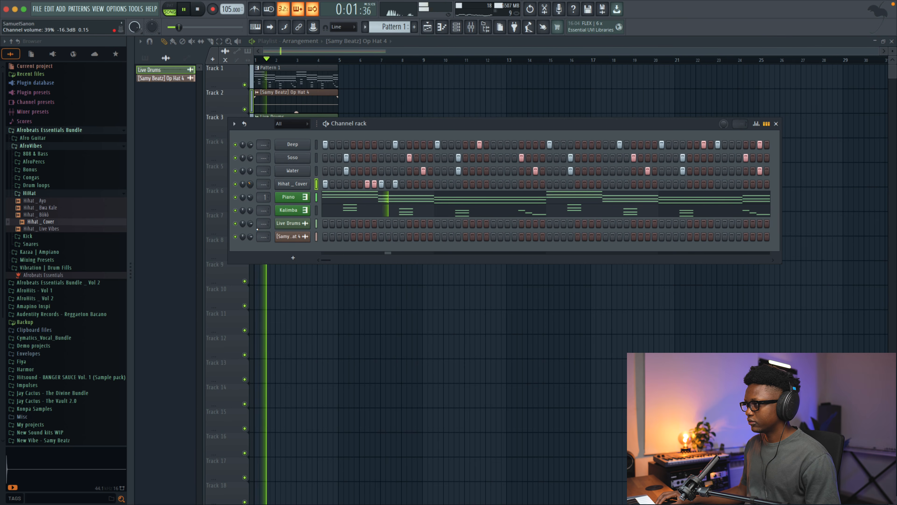
Add Hihat _ Cover hits on steps 17 and 27 during playback
click(438, 184)
key(space)
key(space)
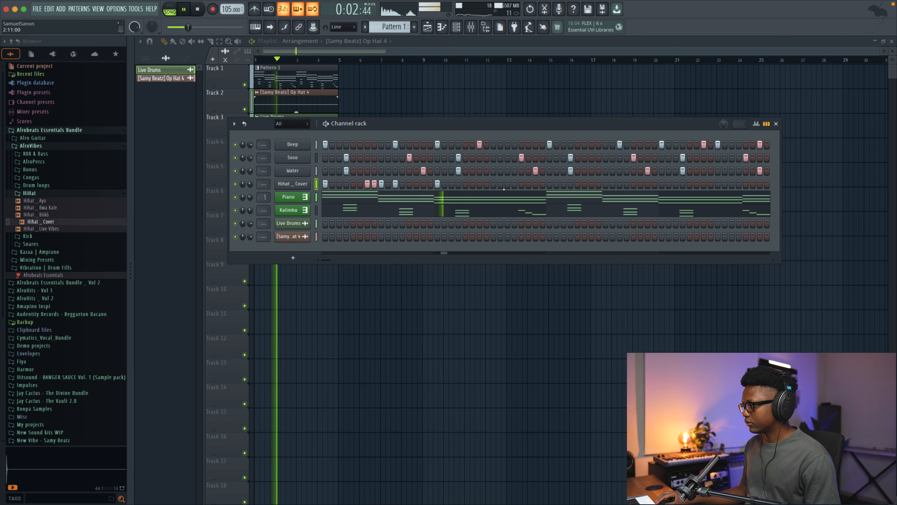
click(508, 184)
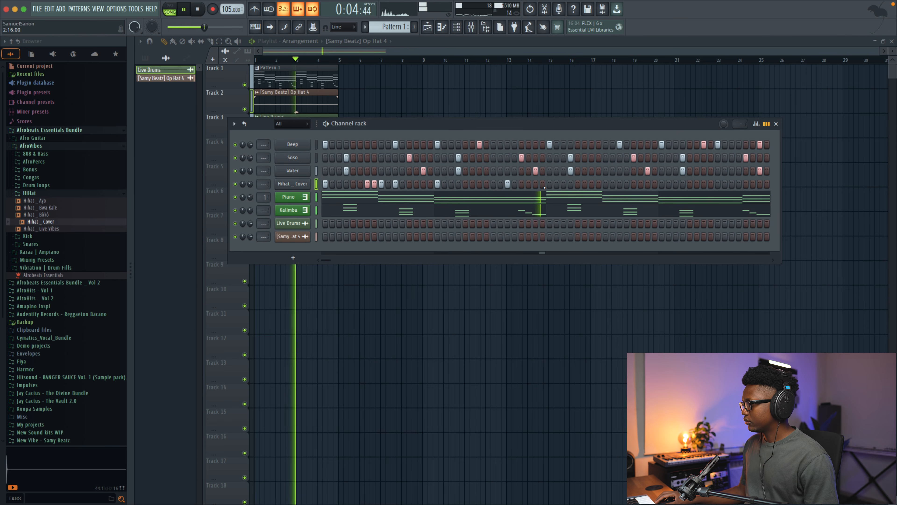
key(space)
Duplicate the first two bars of Hihat _ Cover into bars 3 and 4 in the piano roll, and play them back
right_click(304, 183)
click(329, 181)
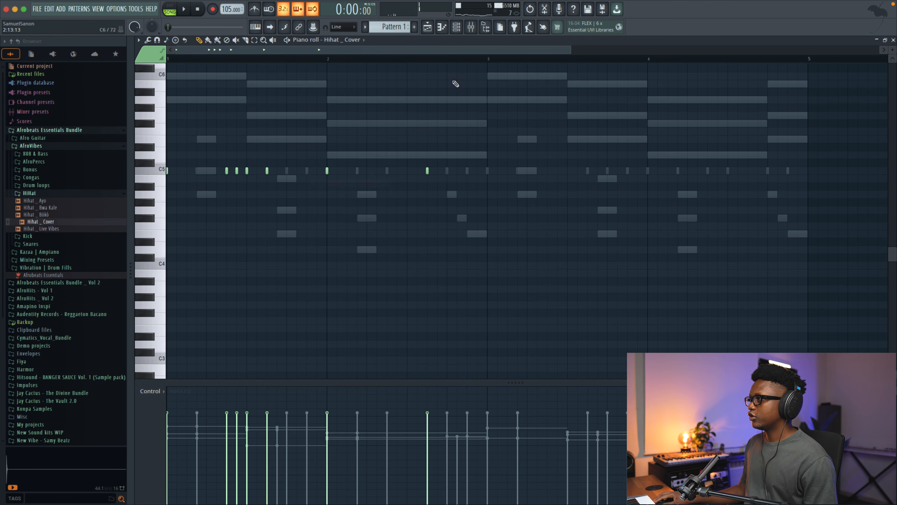
drag(481, 63, 808, 60)
key(space)
key(Escape)
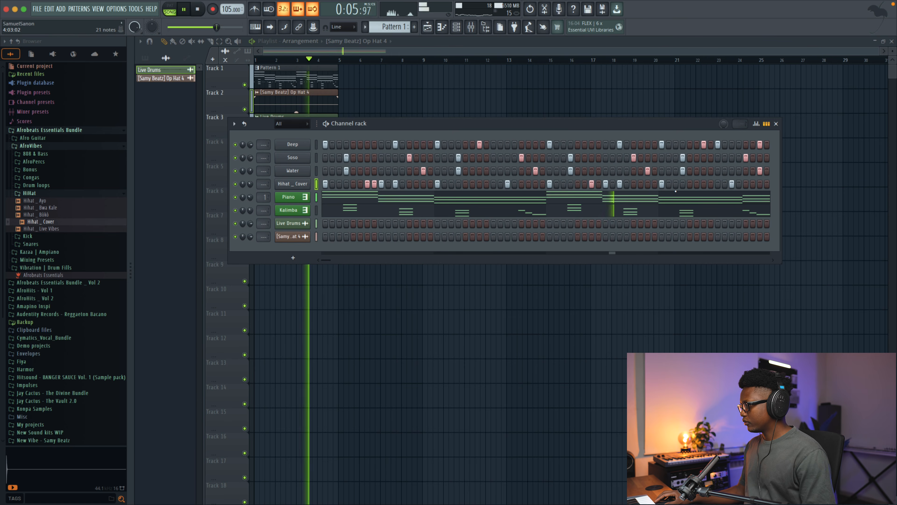
Remove the Hihat _ Cover hit on step 59 and open the channel in the piano roll
right_click(732, 185)
right_click(291, 185)
click(399, 192)
key(space)
right_click(296, 184)
click(319, 184)
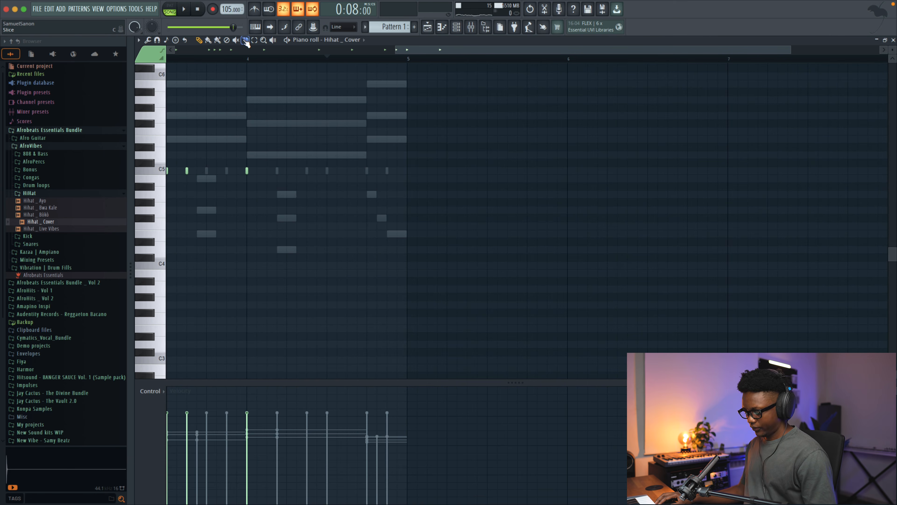
Set the snap to 1/4 step, audition bar 4 and place a short C5 hi-hat note on its step 11
click(351, 28)
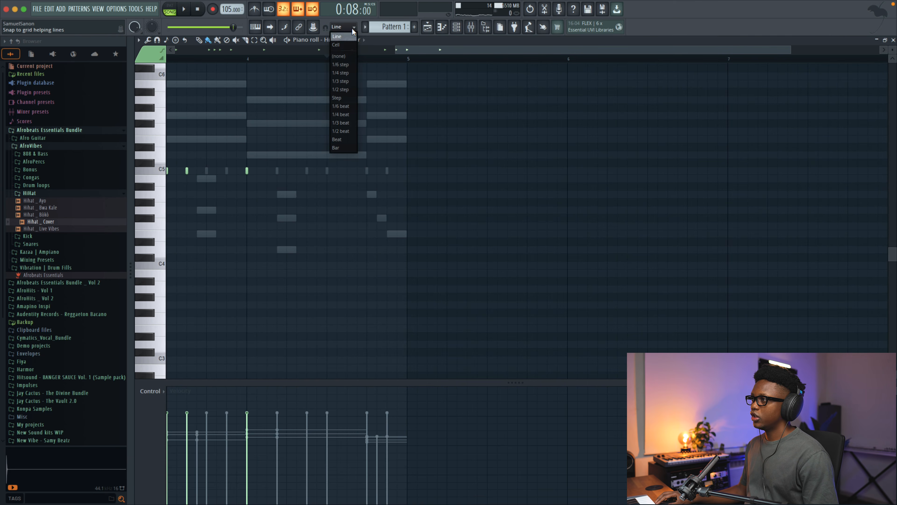
click(343, 73)
key(space)
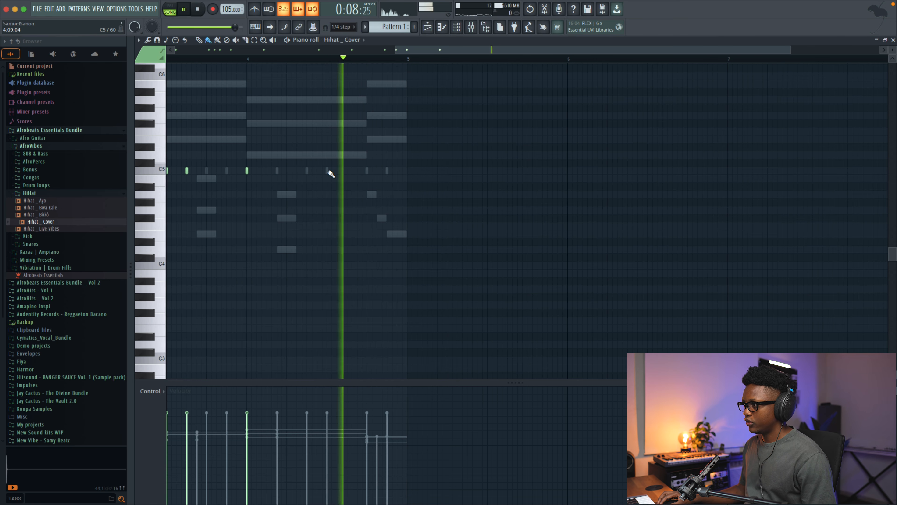
key(space)
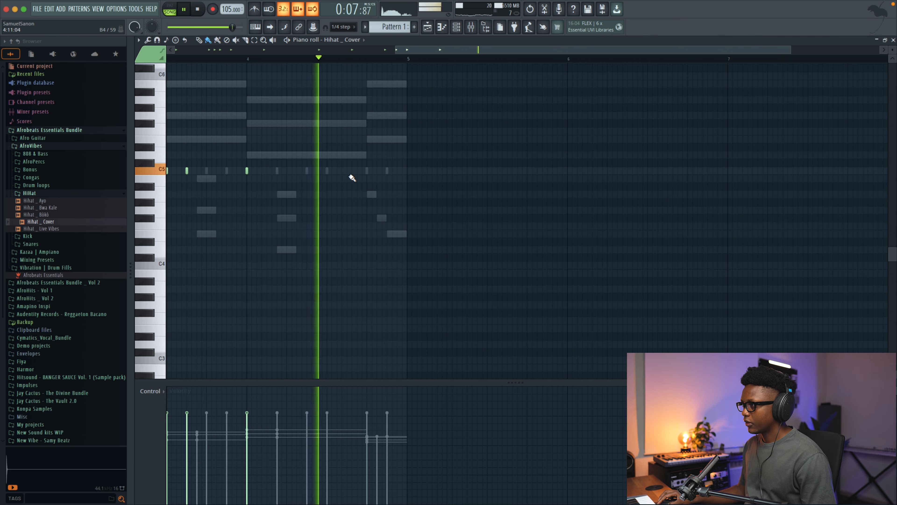
key(space)
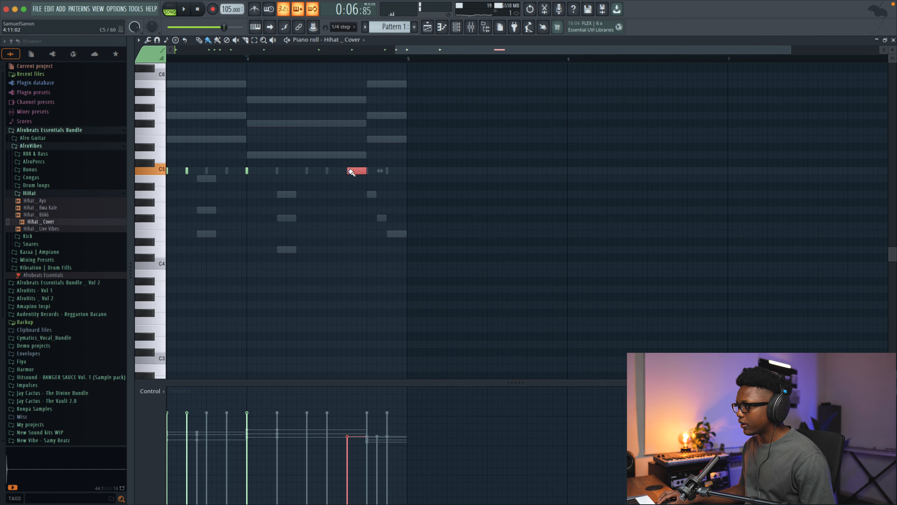
key(ctrl+z)
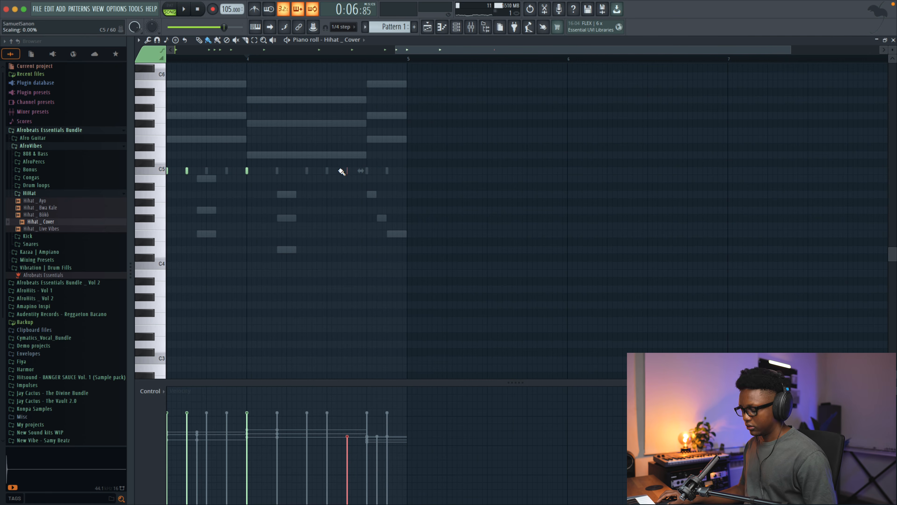
key(ctrl+z)
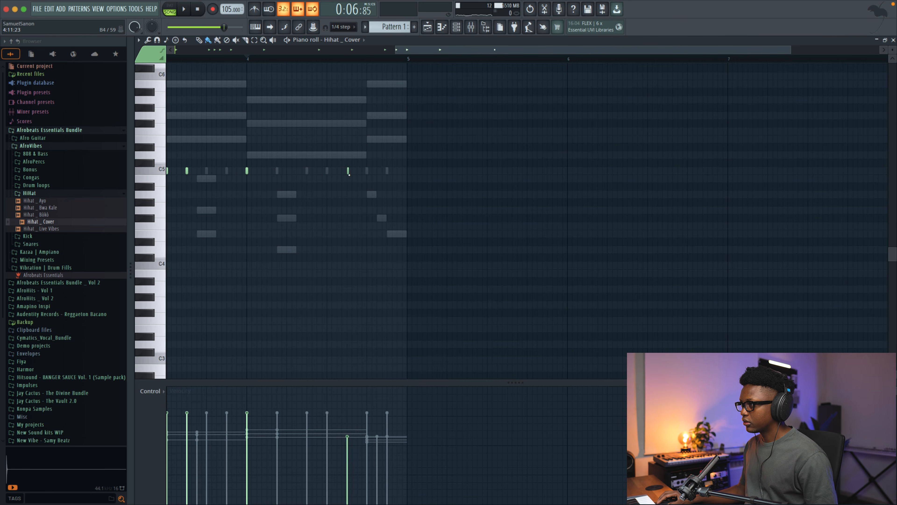
Paint a rapid C5 hi-hat roll across steps 11 and 12 of bar 4 with falling velocities, play it and close the piano roll
key(space)
drag(349, 171, 367, 171)
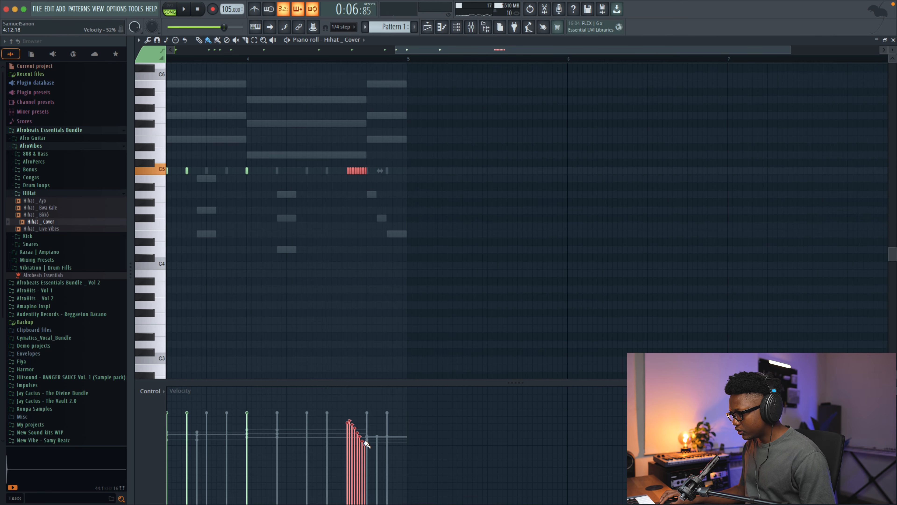
key(space)
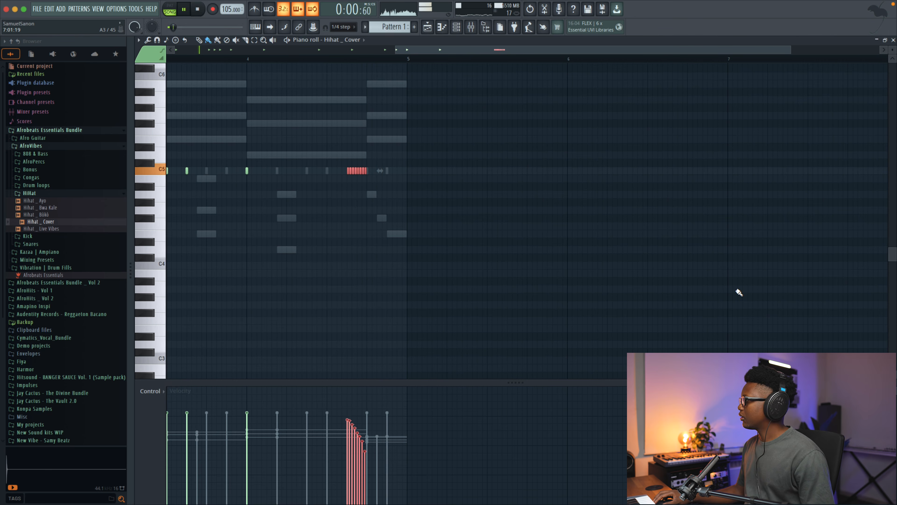
click(893, 40)
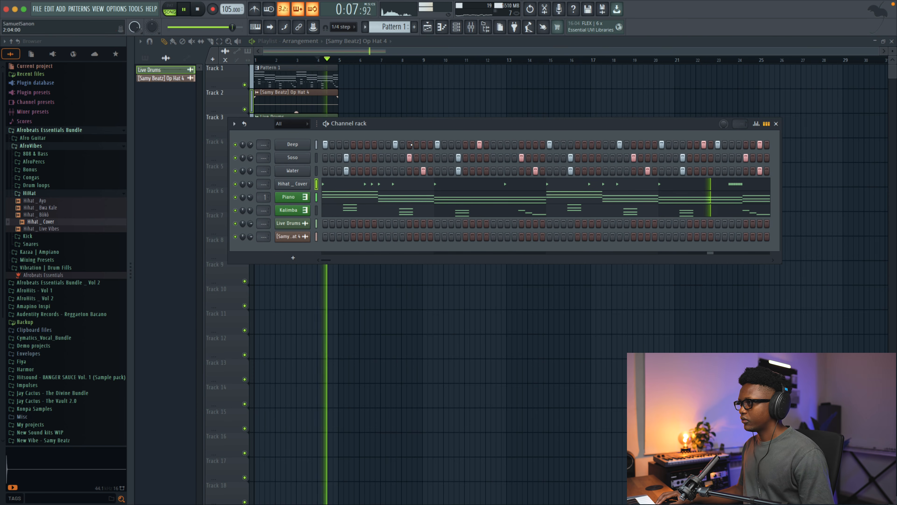
Check the Deep kick's notes in the piano roll during playback, and close it
right_click(292, 144)
click(322, 145)
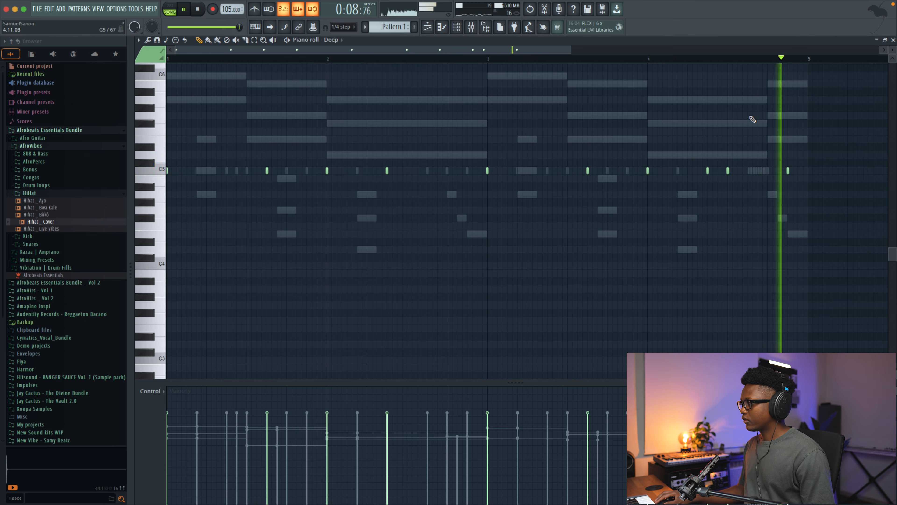
click(893, 40)
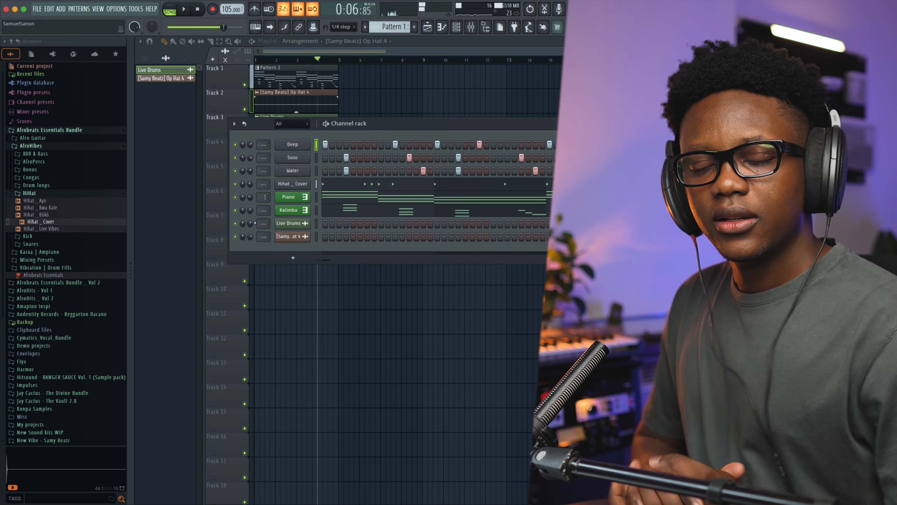
Open the Crash folder of Suka _ Amapiano in Afrobeats Essentials Bundle _ Vol 2 and audition its samples
click(64, 129)
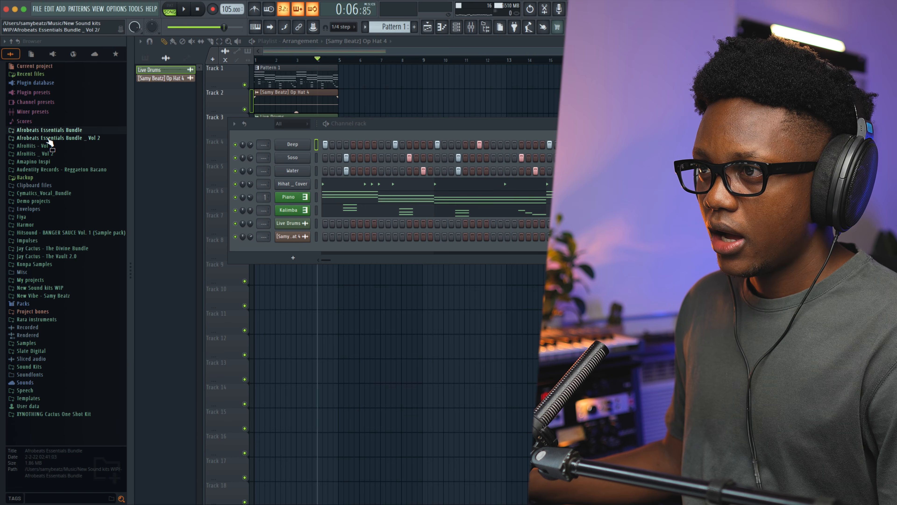
click(43, 139)
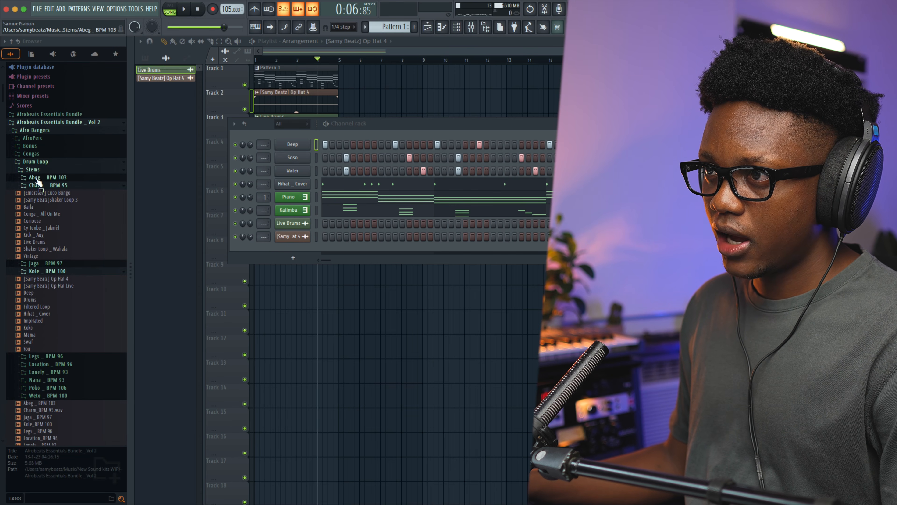
click(33, 131)
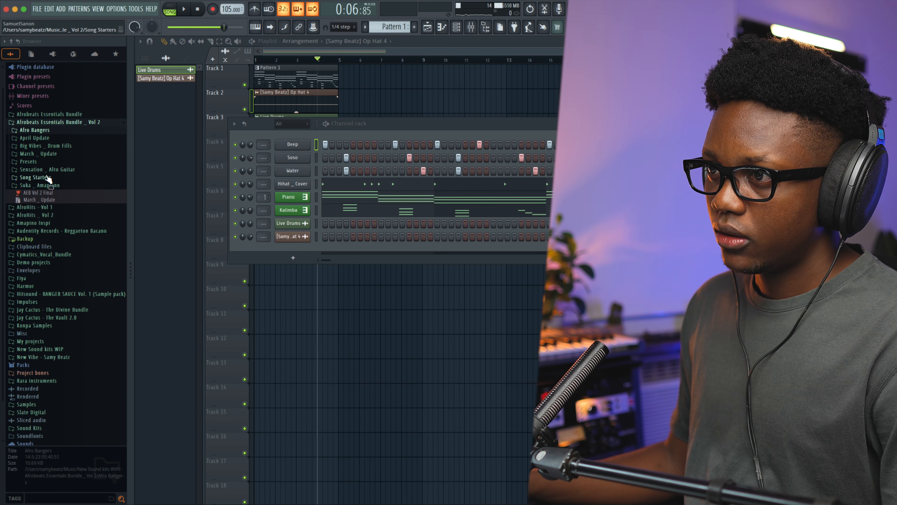
click(40, 185)
click(32, 215)
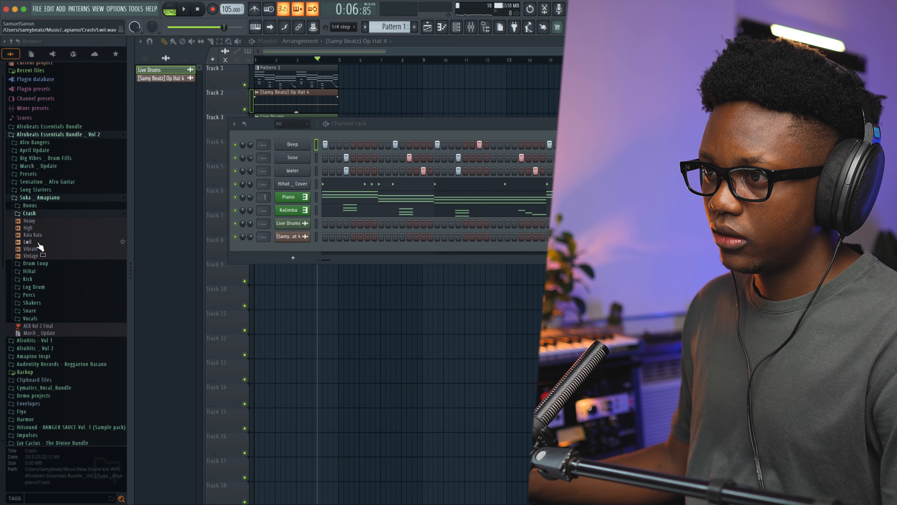
click(39, 242)
click(31, 221)
drag(34, 228, 253, 156)
key(super+z)
scroll(351, 105, down, 1)
key(super+z)
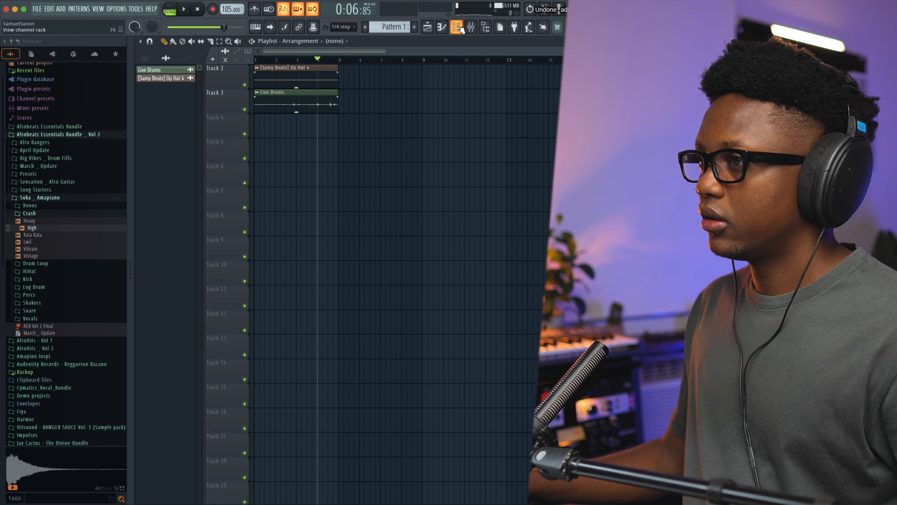
Add the High crash as a channel below Kalimba, program a hit on step 1 and lower its volume to 20%
drag(36, 230, 283, 170)
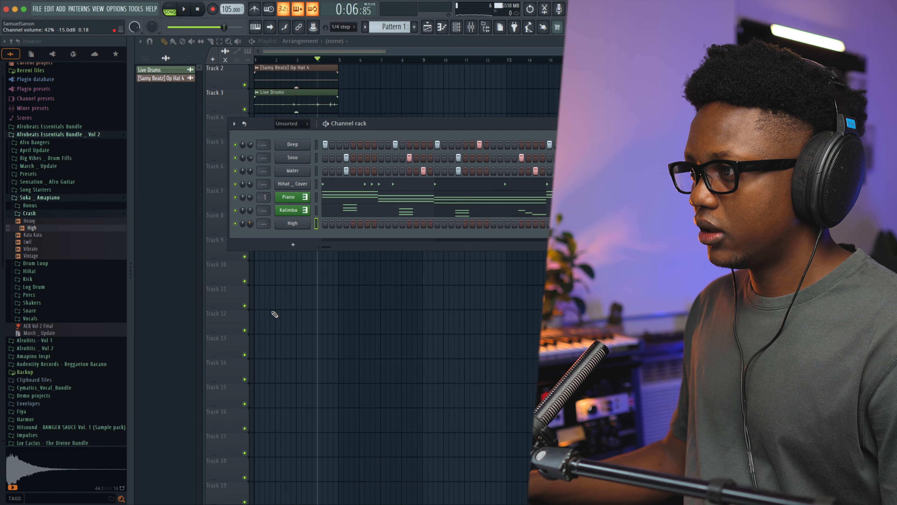
key(space)
key(space)
key(space)
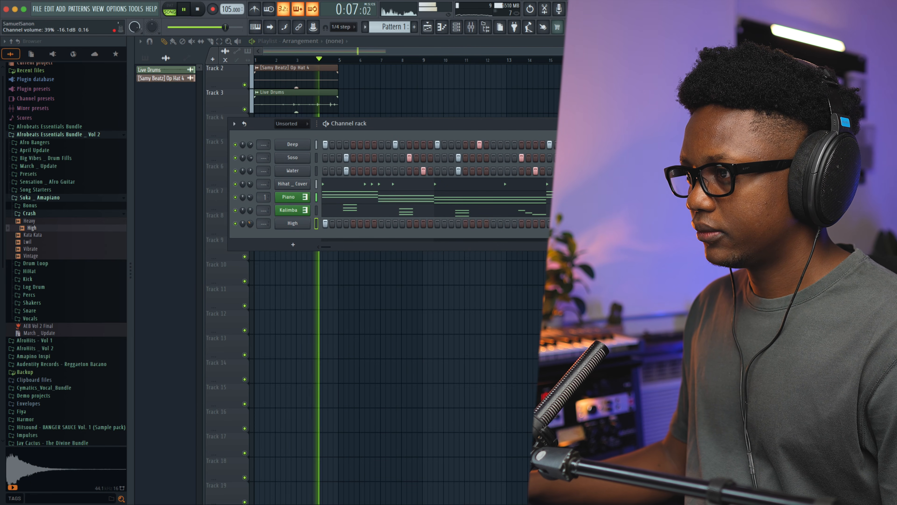
drag(250, 223, 250, 233)
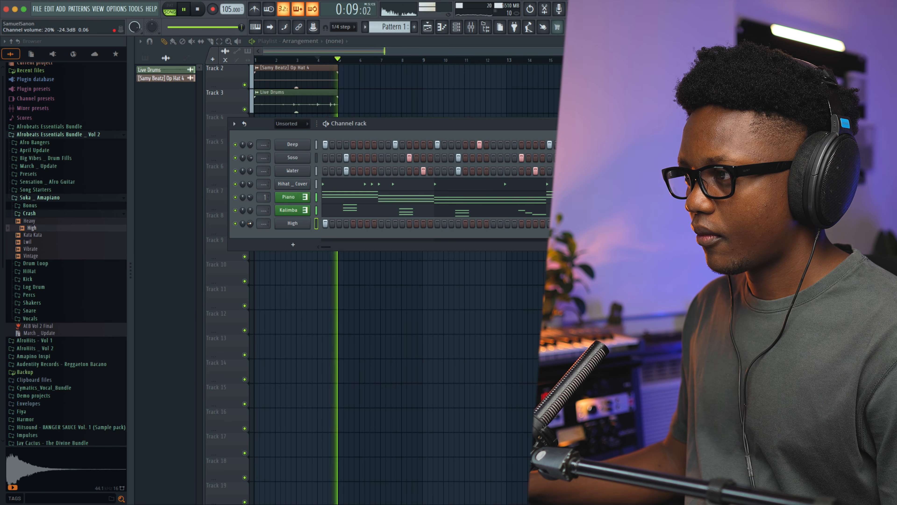
key(space)
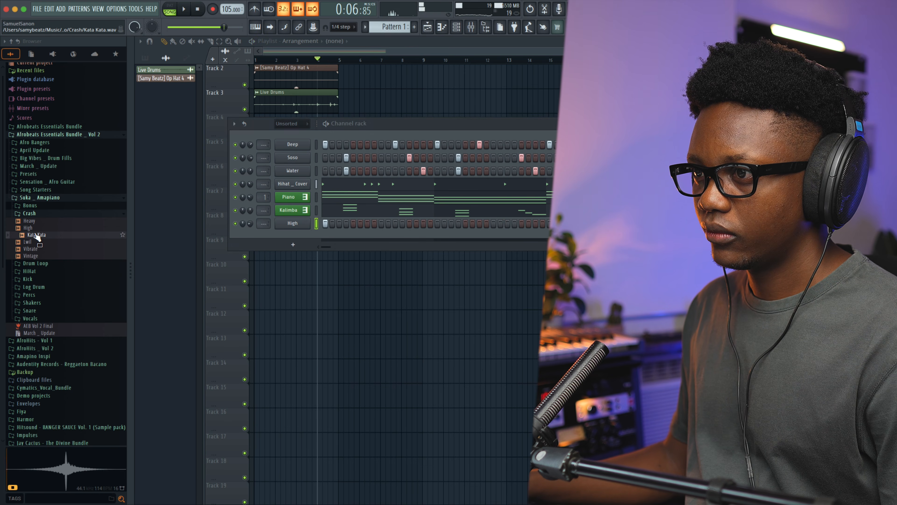
Audition the Heavy and Vintage crashes, and replace the High crash channel with the Vibrate crash at 18% volume
click(34, 221)
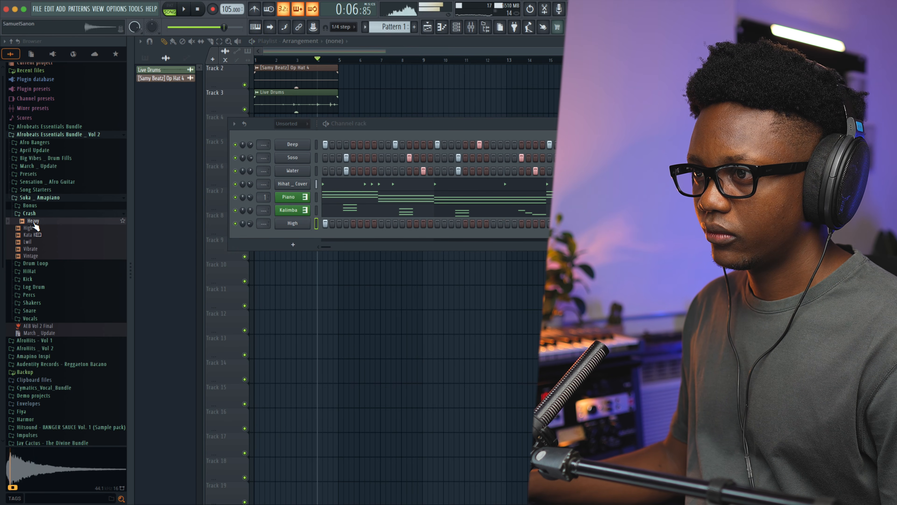
click(35, 256)
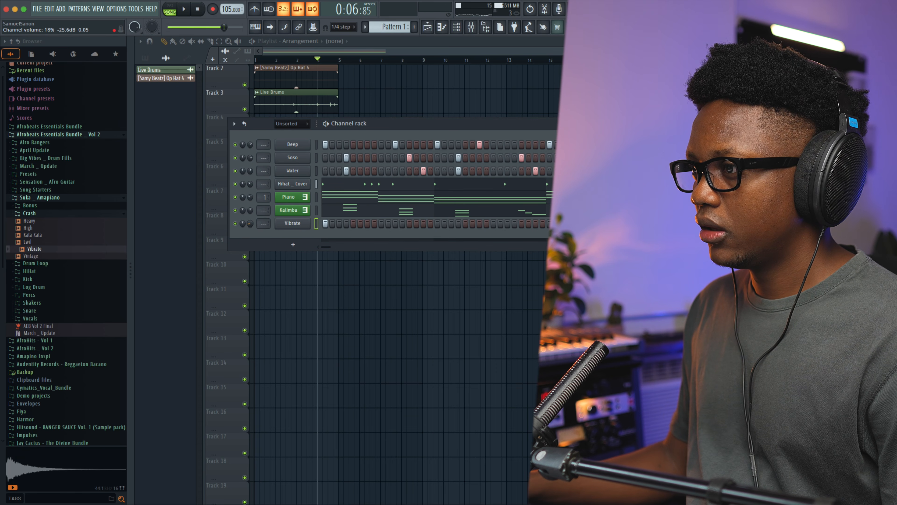
Add an Arcade channel below Vibrate and load the Azimuth sampler from the downloaded samplers
click(308, 246)
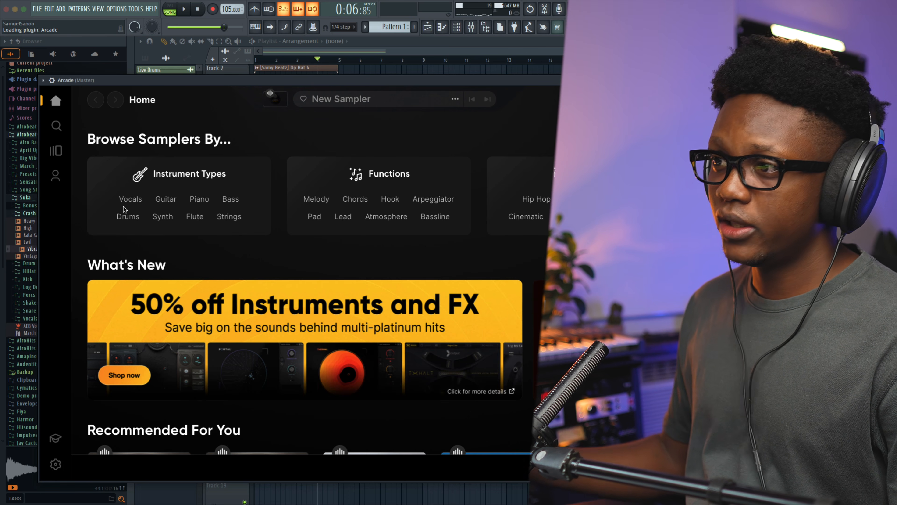
click(60, 175)
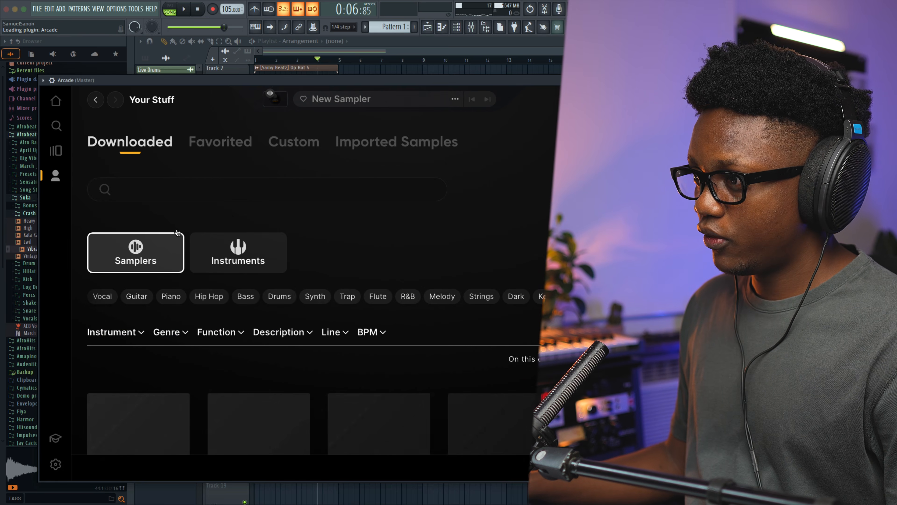
scroll(187, 156, down, 3)
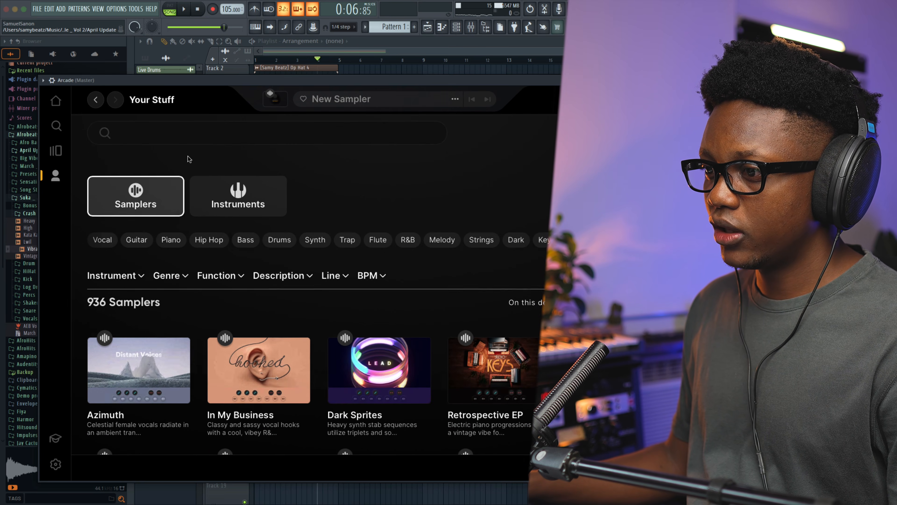
scroll(145, 177, down, 4)
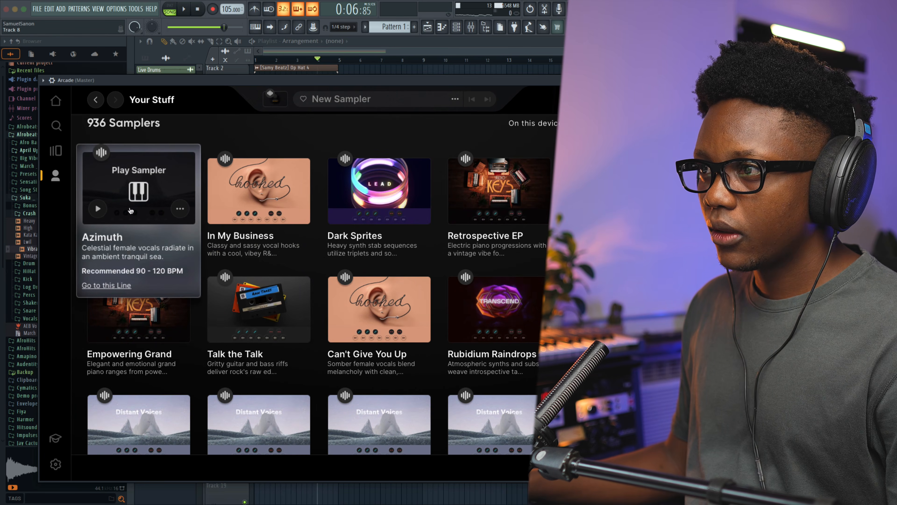
click(138, 184)
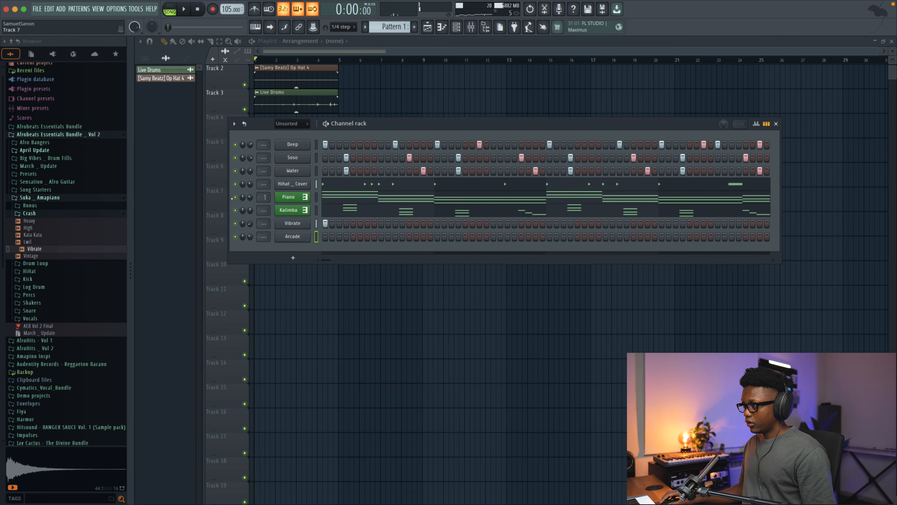
In Arcade's piano roll, place a G5 note across bar 1 and a D5 note from mid-bar 1 to bar 3, and play them
right_click(298, 243)
click(327, 235)
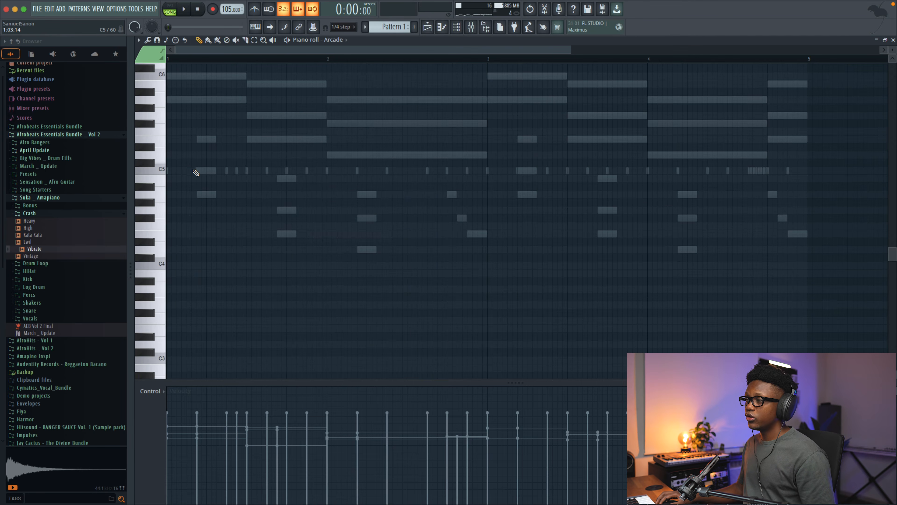
scroll(196, 173, up, 3)
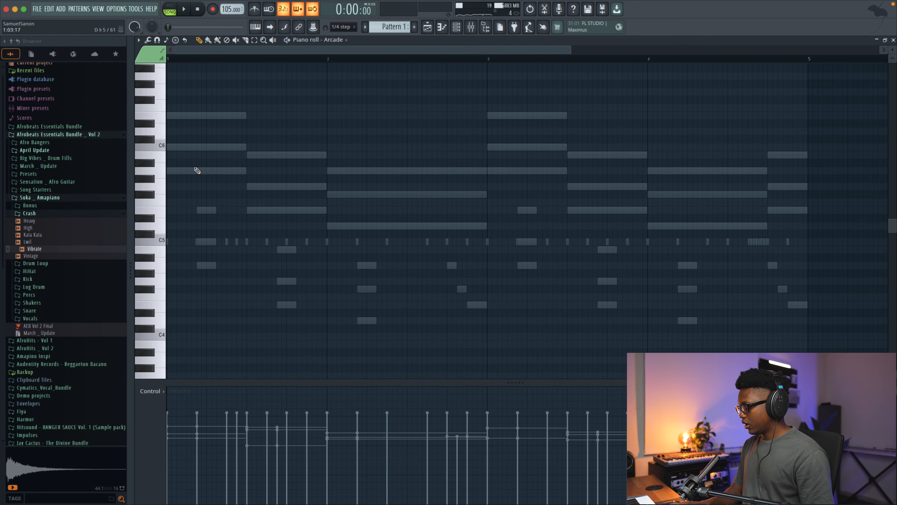
click(169, 185)
drag(357, 207, 324, 206)
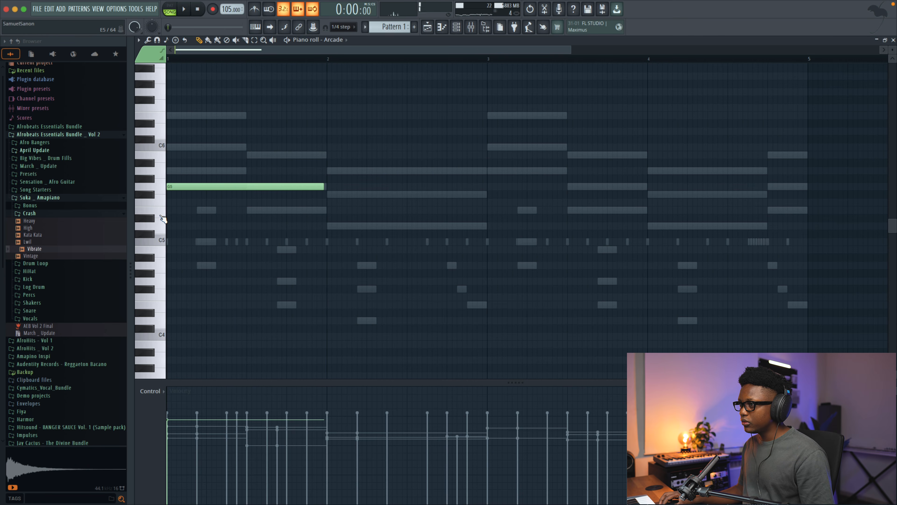
click(249, 226)
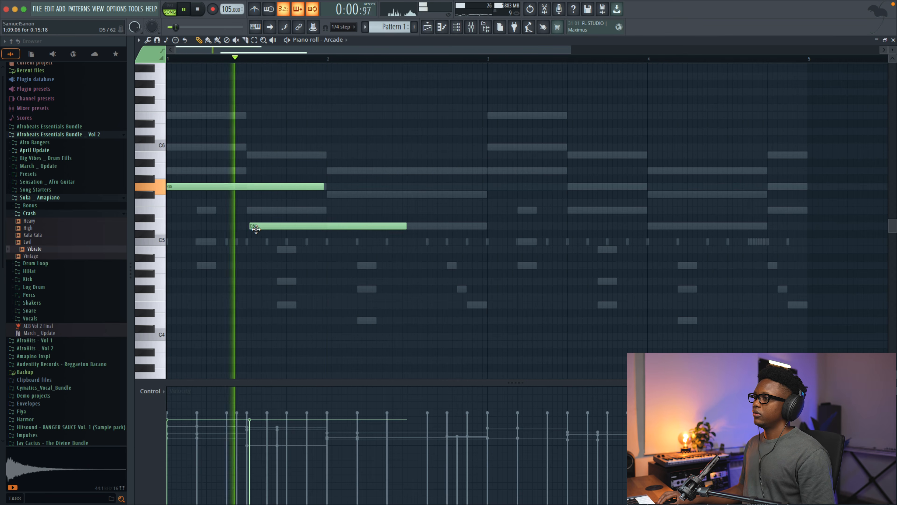
drag(404, 226, 486, 226)
key(space)
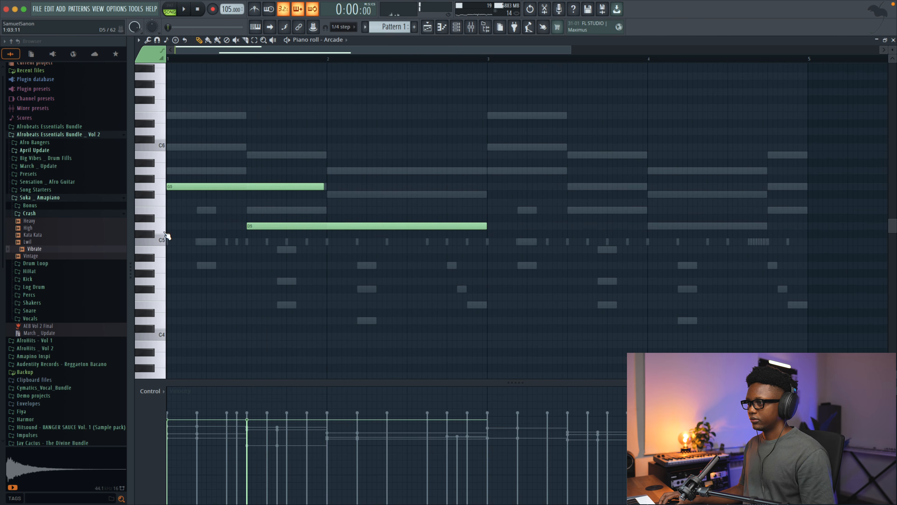
Place a C5 note at the start of bar 3 and duplicate the long D5 note to the middle of bar 3
click(492, 241)
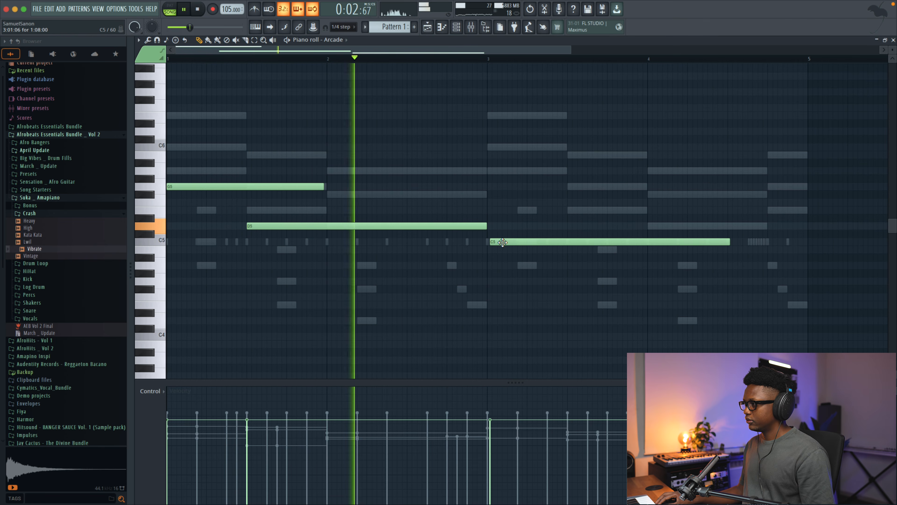
drag(500, 242, 499, 242)
shift+drag(296, 224, 617, 247)
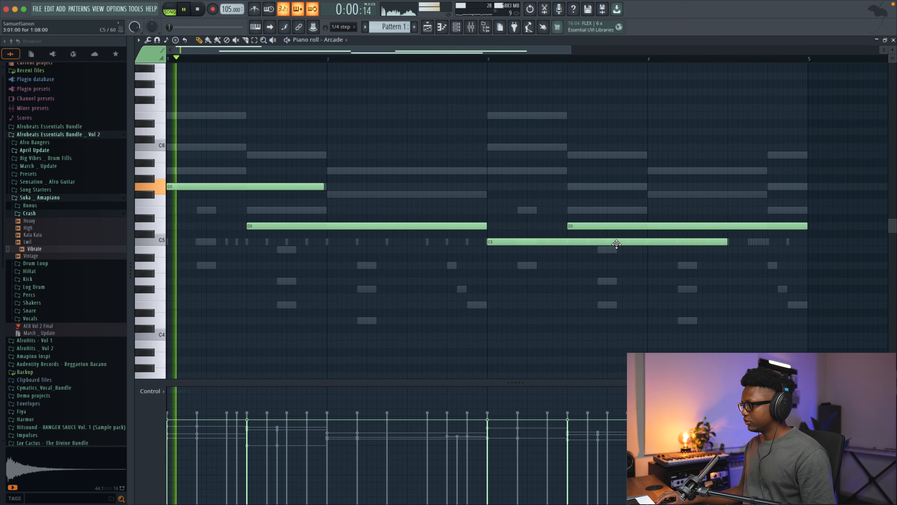
Add a B4 note filling bar 4, shorten the C5 note to one bar, and close Arcade's piano roll
click(654, 249)
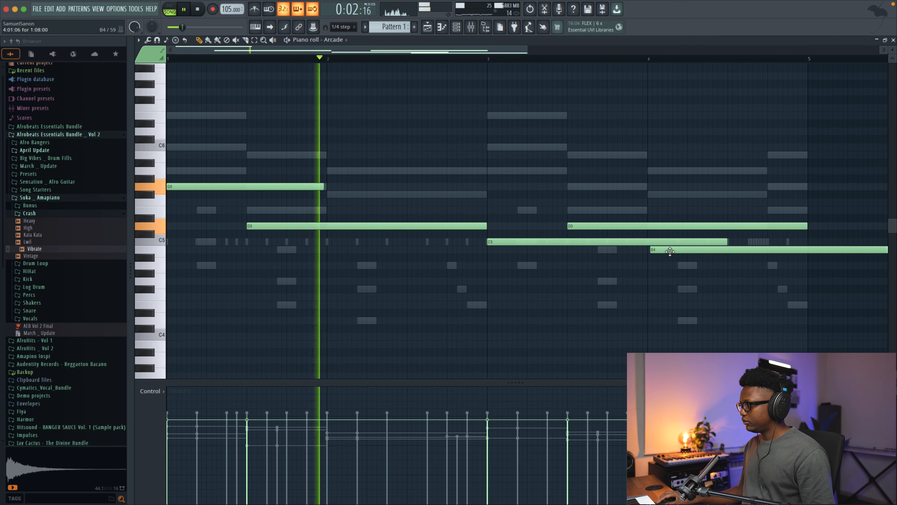
drag(669, 252, 667, 252)
scroll(626, 254, right, 2)
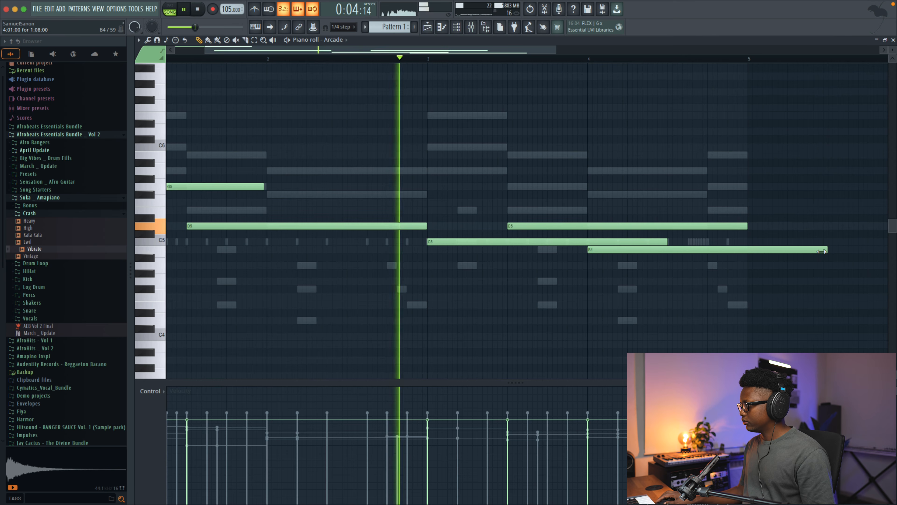
drag(819, 252, 748, 253)
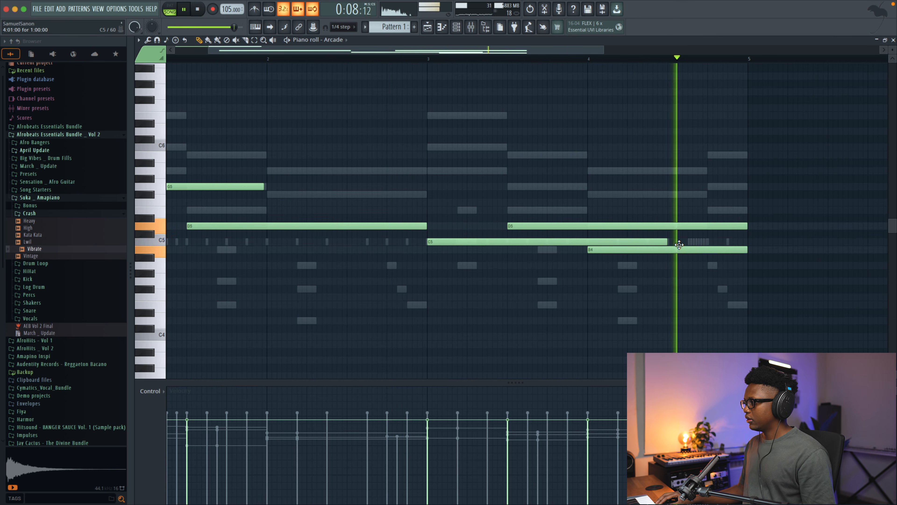
drag(667, 240, 588, 240)
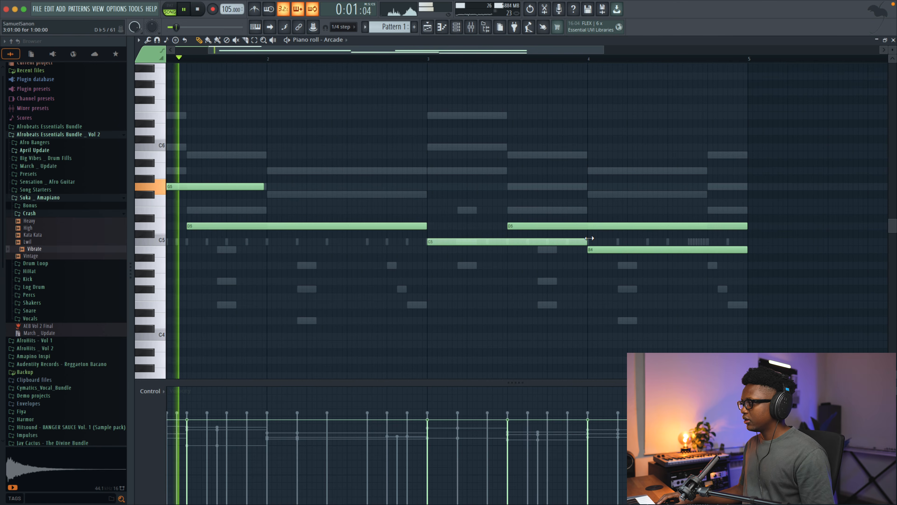
click(894, 40)
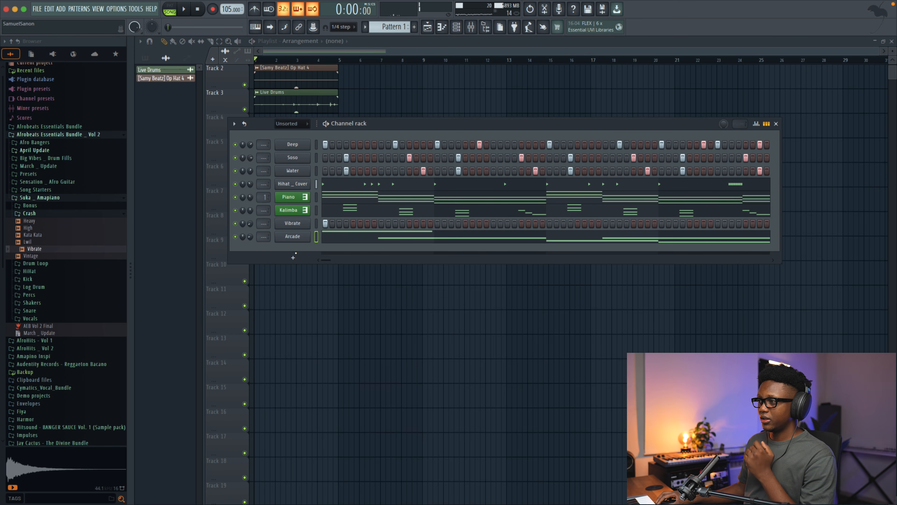
Add an Omnisphere channel and load its Sine Bass preset
click(294, 258)
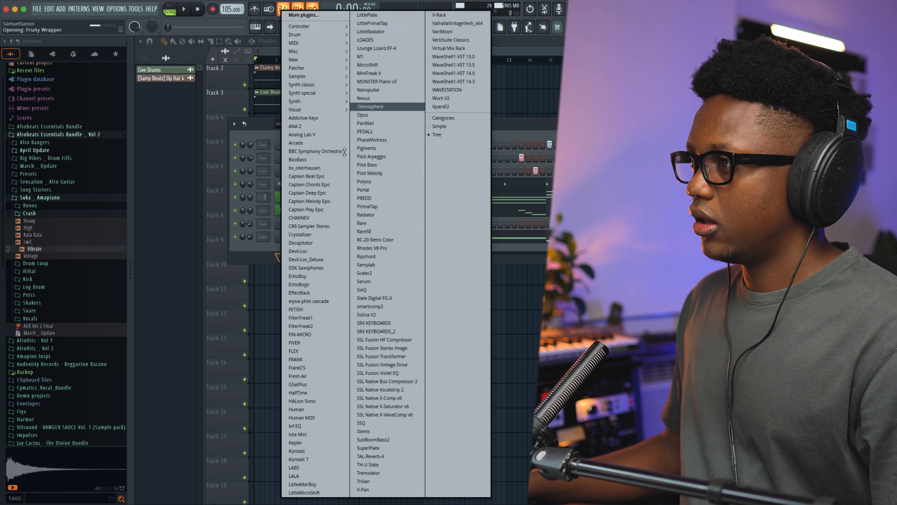
click(370, 107)
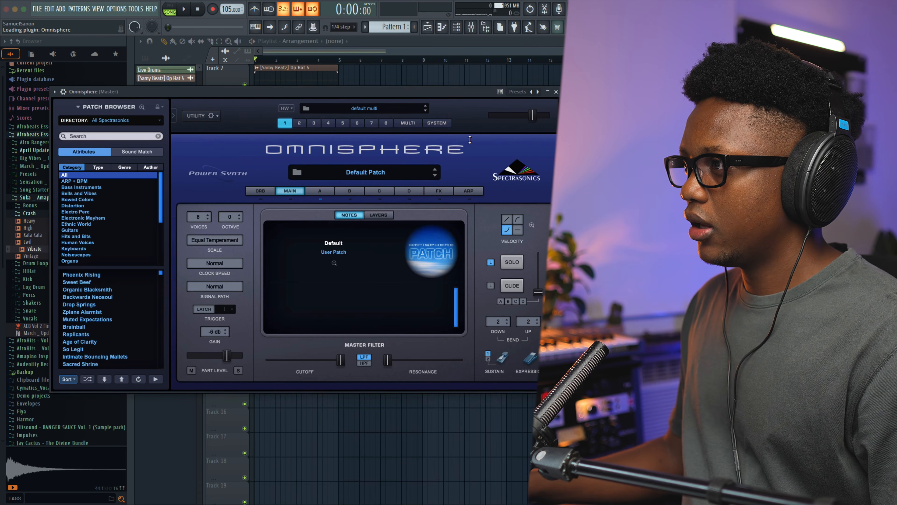
click(538, 91)
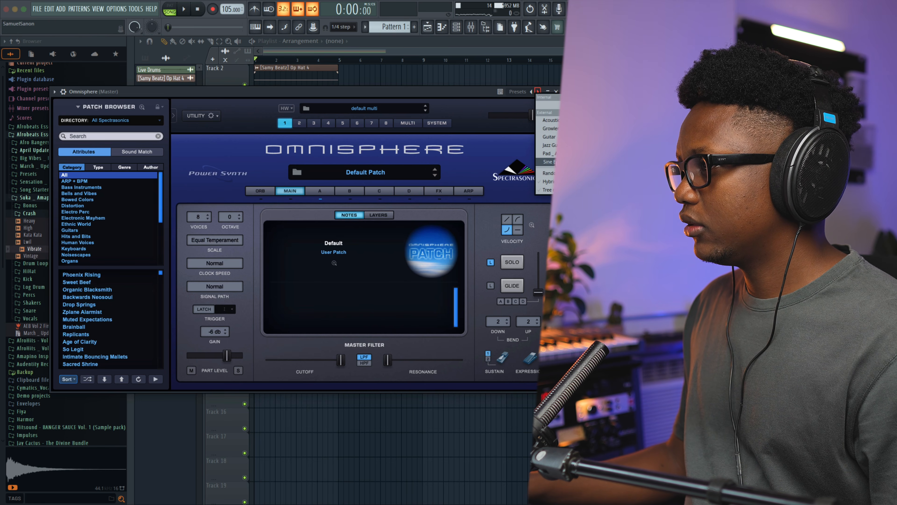
click(548, 162)
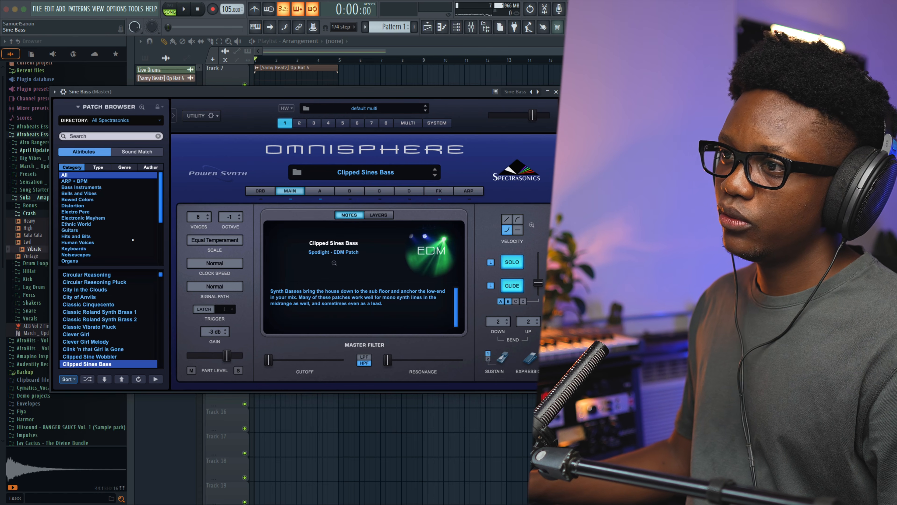
Write the first Sine Bass notes: A4 on bar 1 step 1, E4 from step 11 to bar 2, and D4 at bar 2, checking by playback
scroll(87, 224, down, 2)
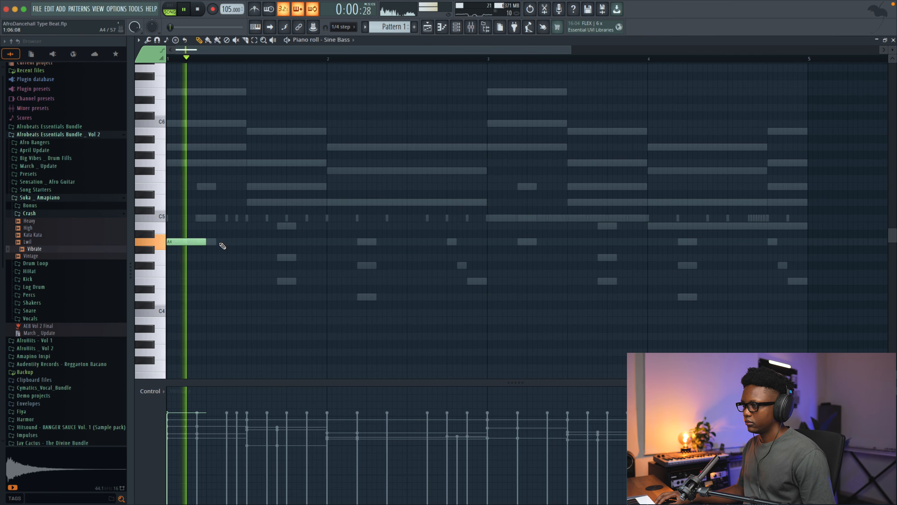
key(space)
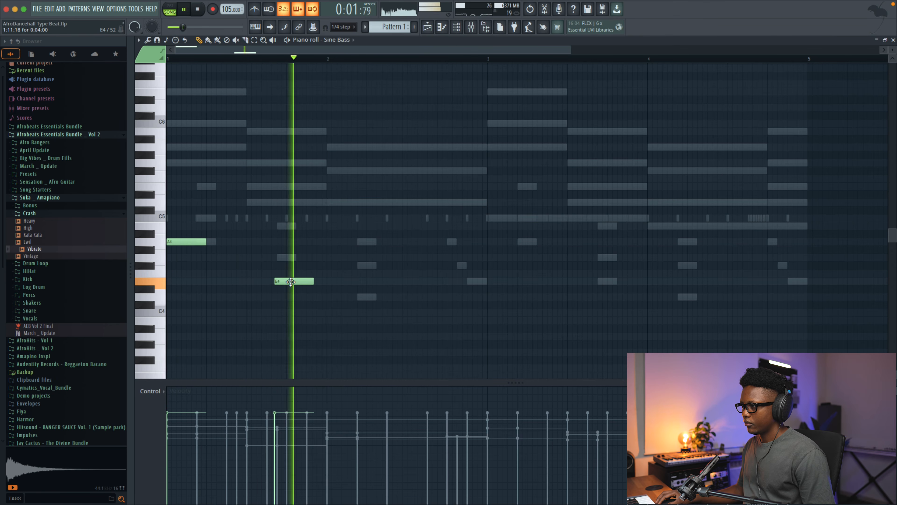
key(space)
drag(306, 281, 328, 280)
click(330, 296)
key(space)
key(space)
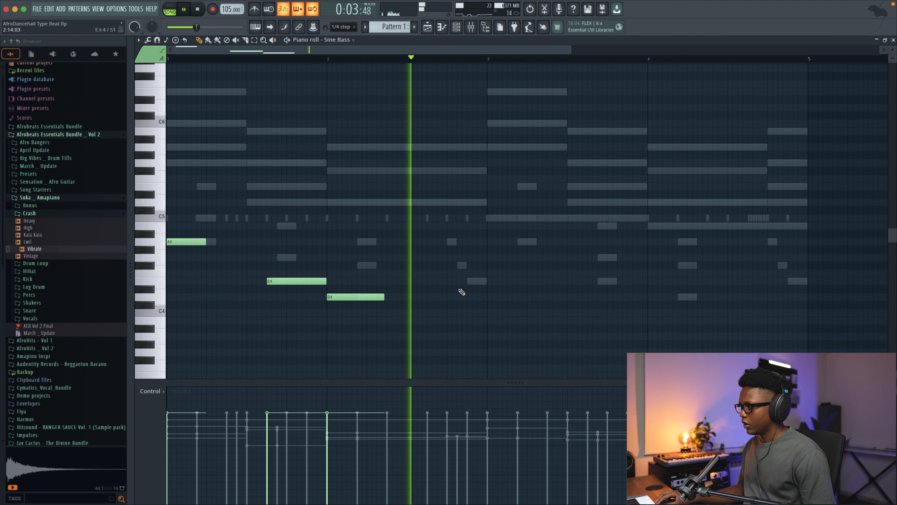
Add a D4 bass note on bar 2 step 11 and, with snap set to Cell, a two-step D5 on step 13
key(space)
drag(474, 296, 472, 295)
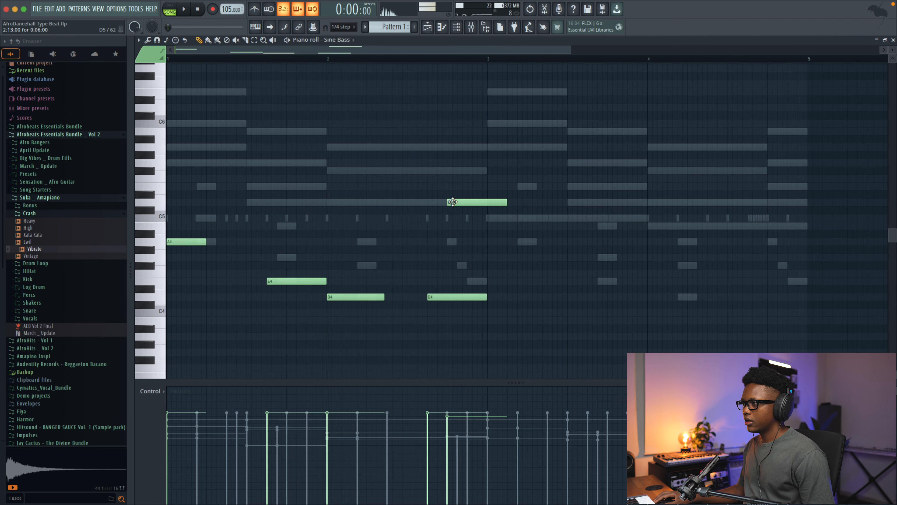
right_click(515, 202)
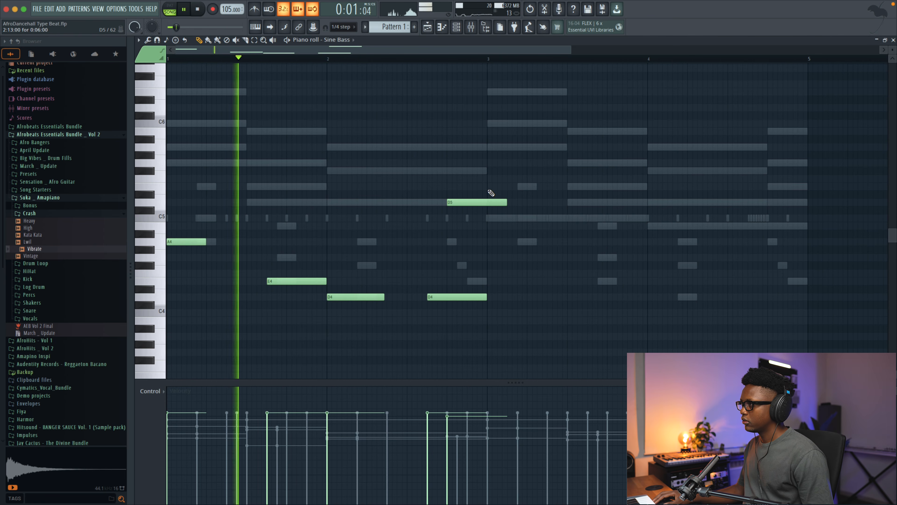
click(343, 27)
click(344, 45)
drag(506, 202, 468, 208)
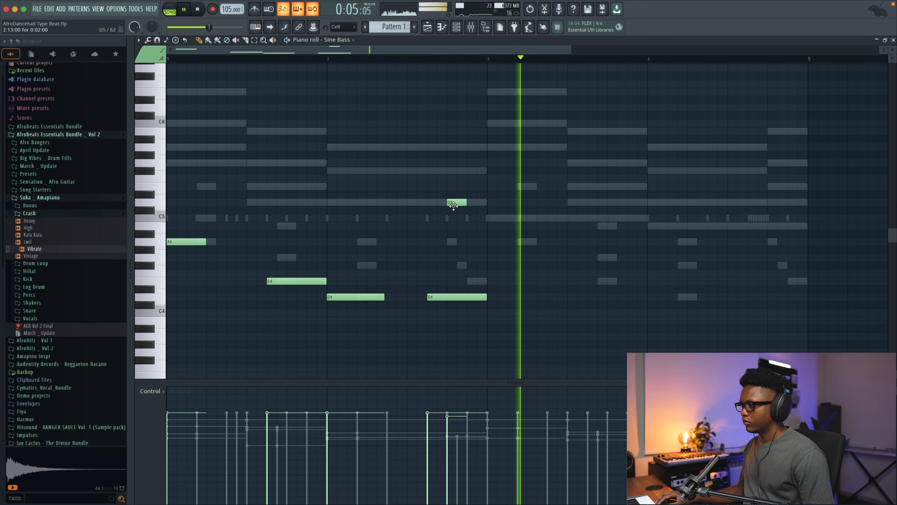
Duplicate the bass notes of bars 1 and 2 into bars 3 and 4, and extend bar 3's A4 to eight steps
drag(487, 59, 168, 59)
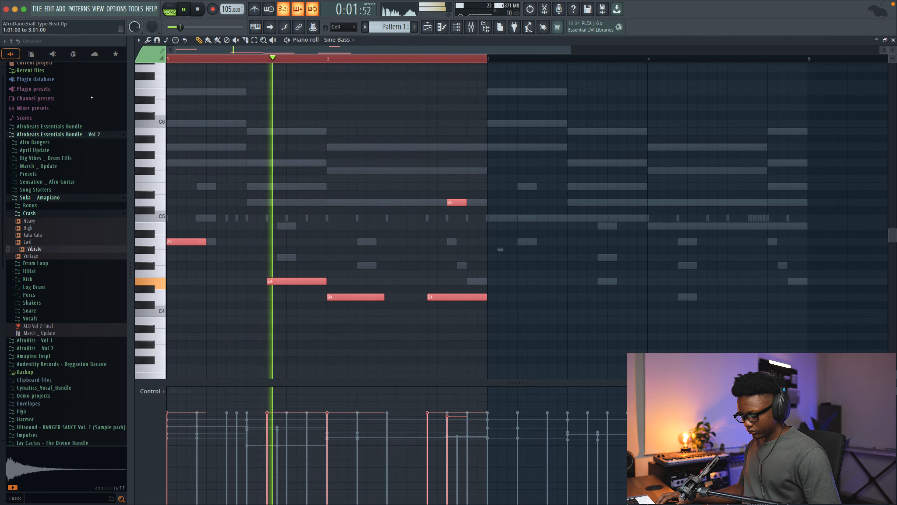
key(ctrl+b)
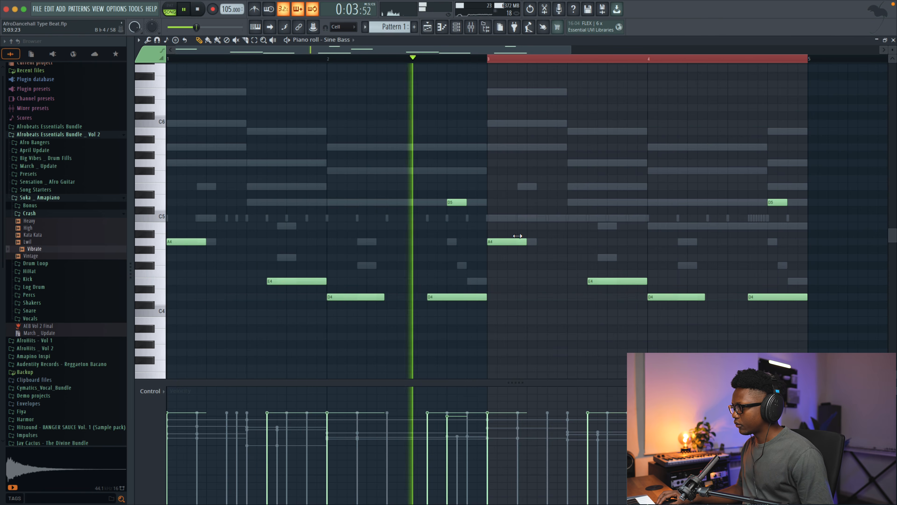
drag(527, 238, 567, 239)
Add a three-step A5 bass note on bar 3 step 5 and extend the A4 below it to ten steps
key(space)
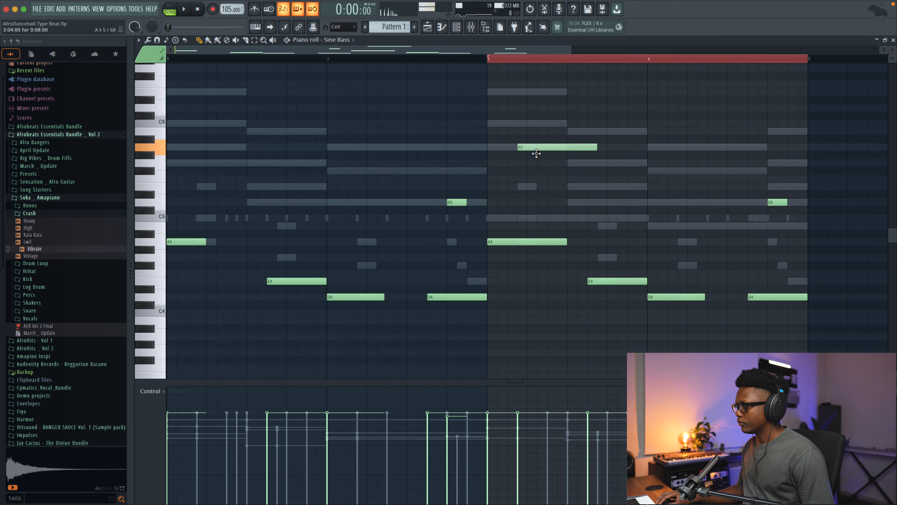
drag(597, 147, 546, 148)
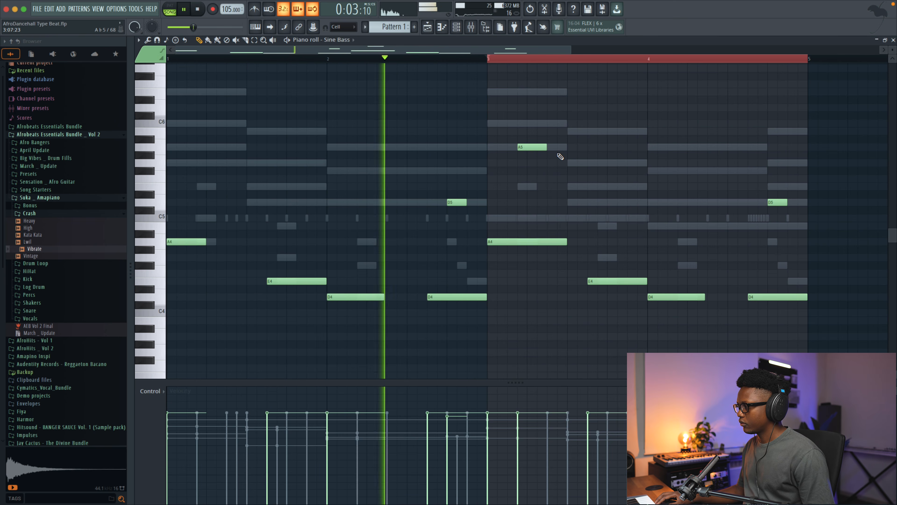
scroll(558, 156, down, 3)
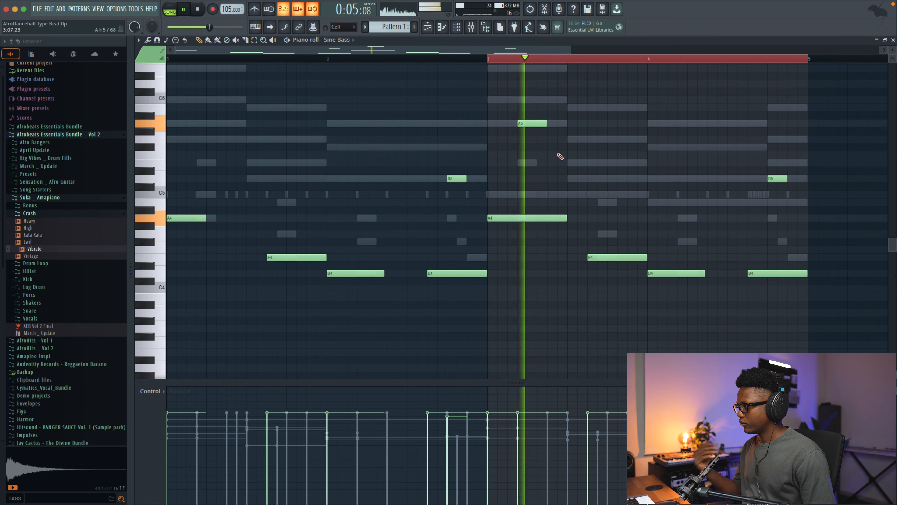
drag(532, 123, 542, 123)
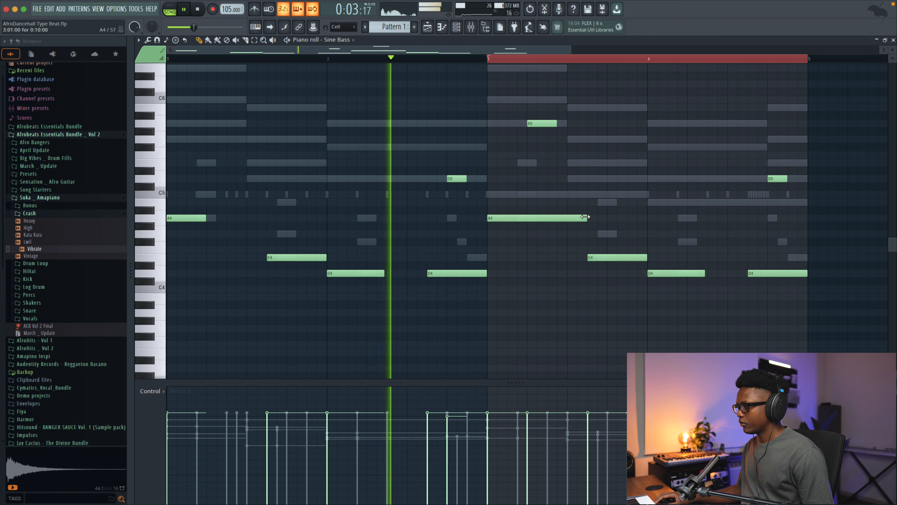
Shorten bar 3's A5 bass note to two steps and the A4 below it to six steps, checking by playback
drag(567, 218, 585, 217)
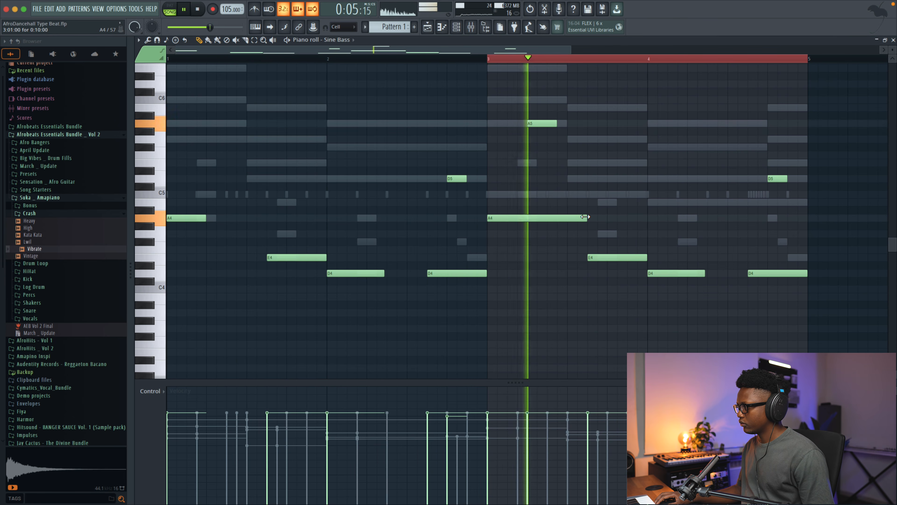
drag(556, 124, 543, 126)
key(space)
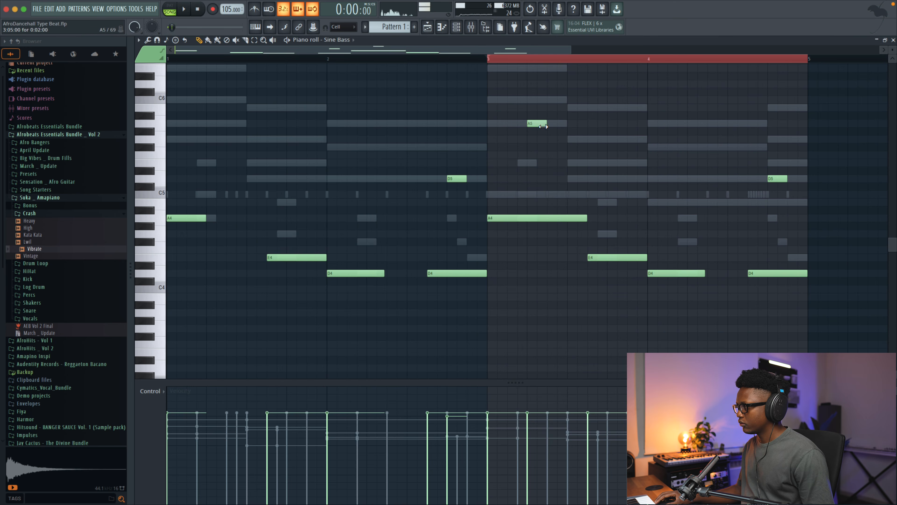
click(491, 60)
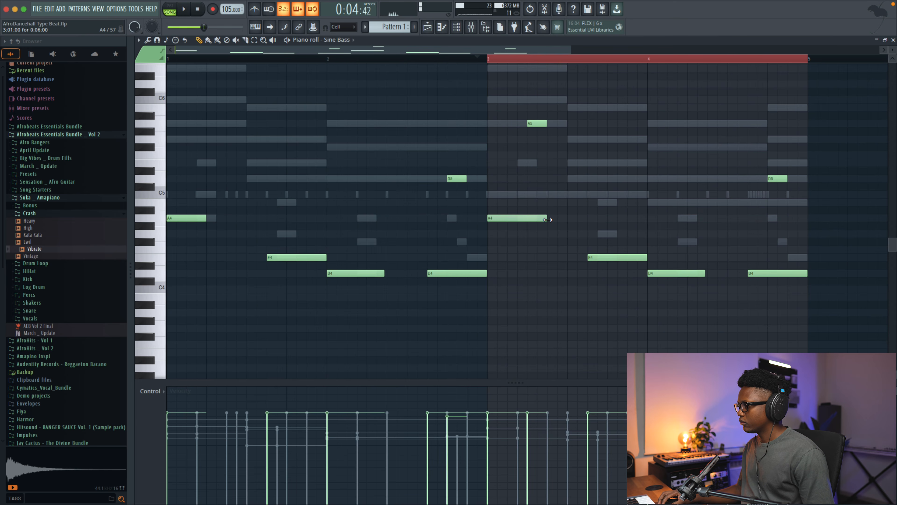
Add another A4 bass note on bar 3 step 7, directly after the first A4, and trim it to two steps
double_click(551, 220)
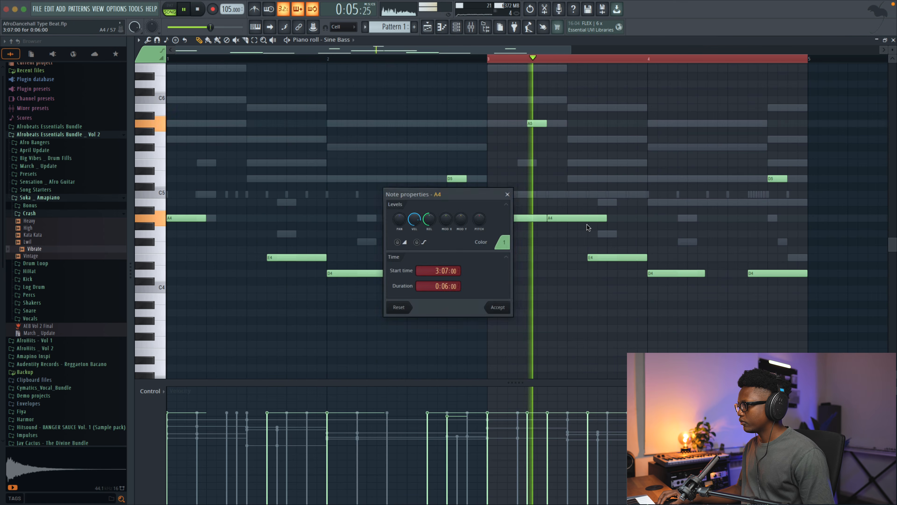
click(508, 195)
drag(606, 218, 587, 217)
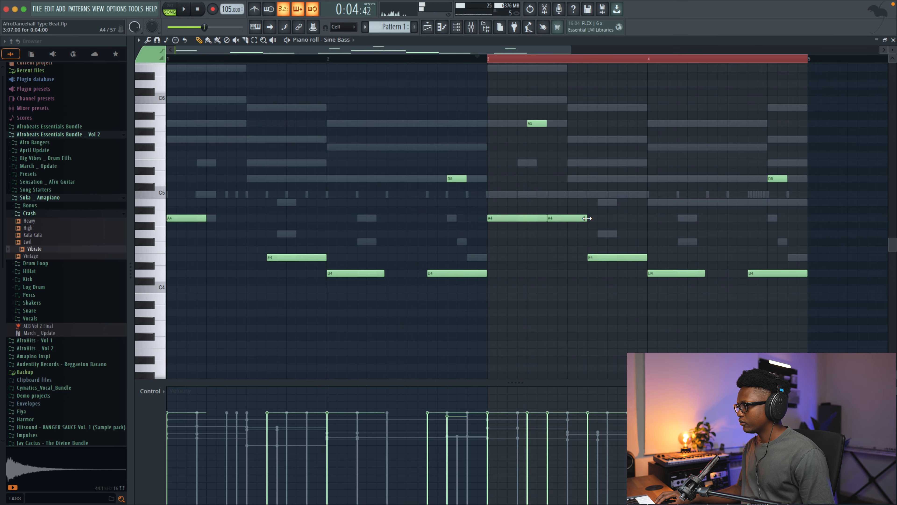
drag(587, 218, 568, 219)
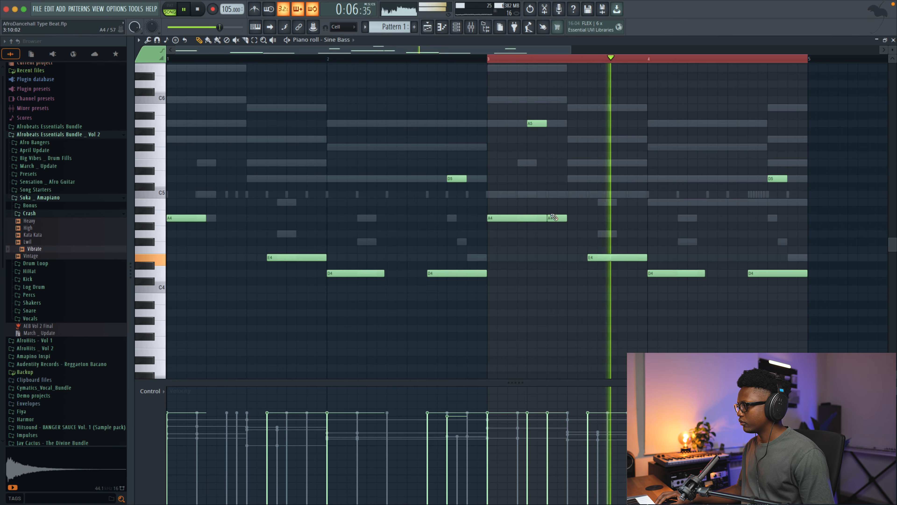
Rework the end of bar 4: shorten the second D4 to two steps, raise D5 to E5 and add a two-step E4 on step 15
scroll(535, 206, right, 3)
scroll(541, 240, right, 1)
drag(586, 274, 553, 274)
key(space)
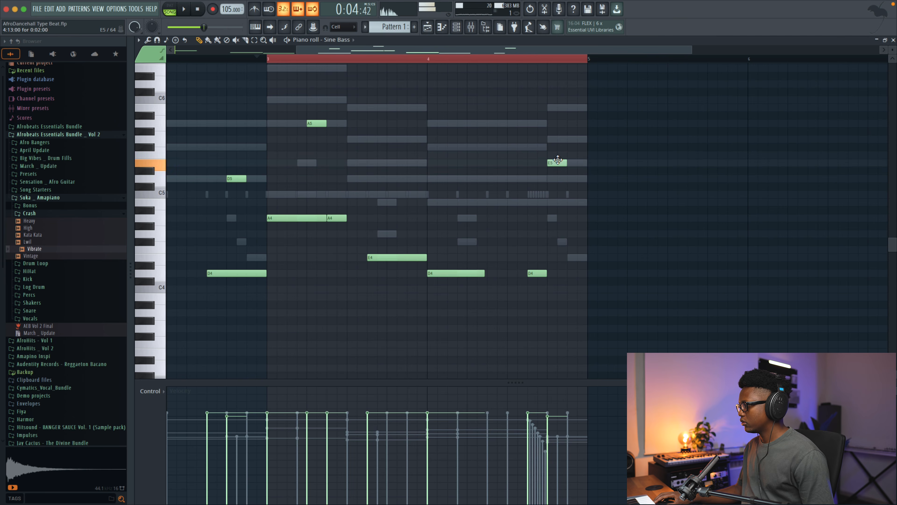
key(space)
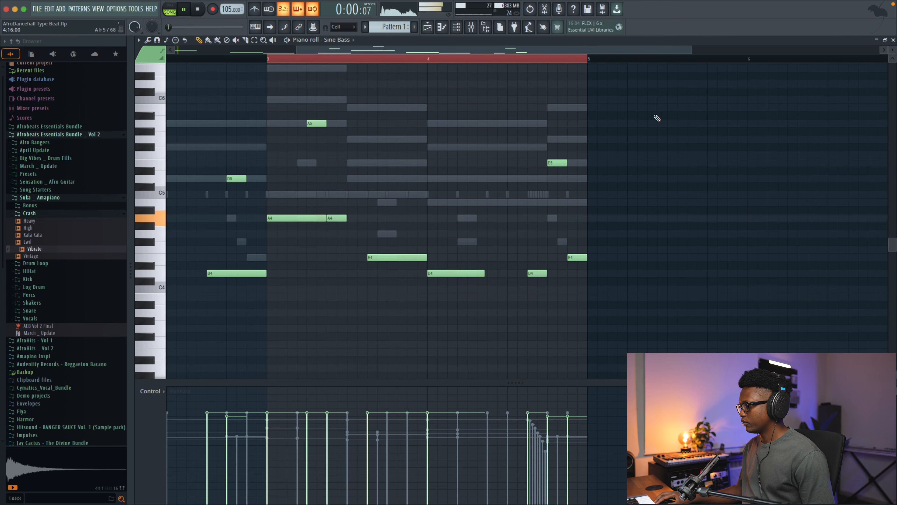
Play back the full pattern and review the Sine Bass notes against the other channels
click(893, 40)
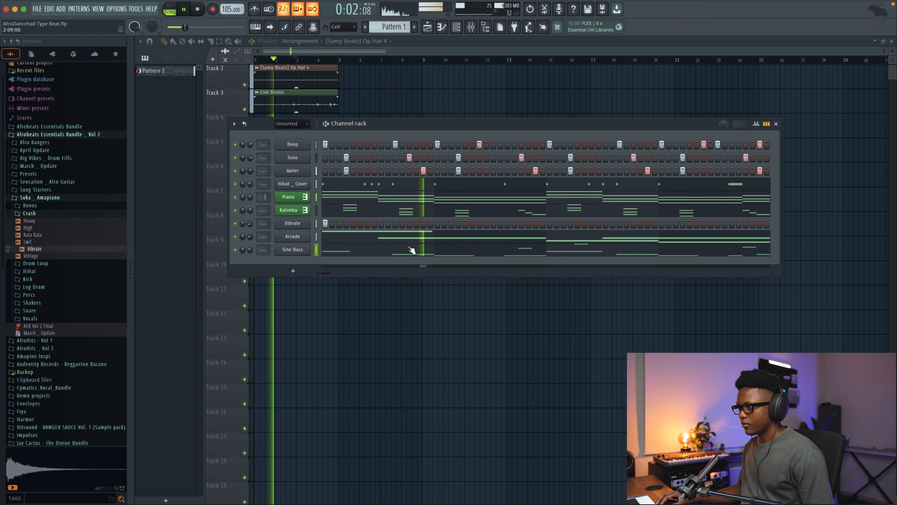
key(space)
click(378, 249)
key(space)
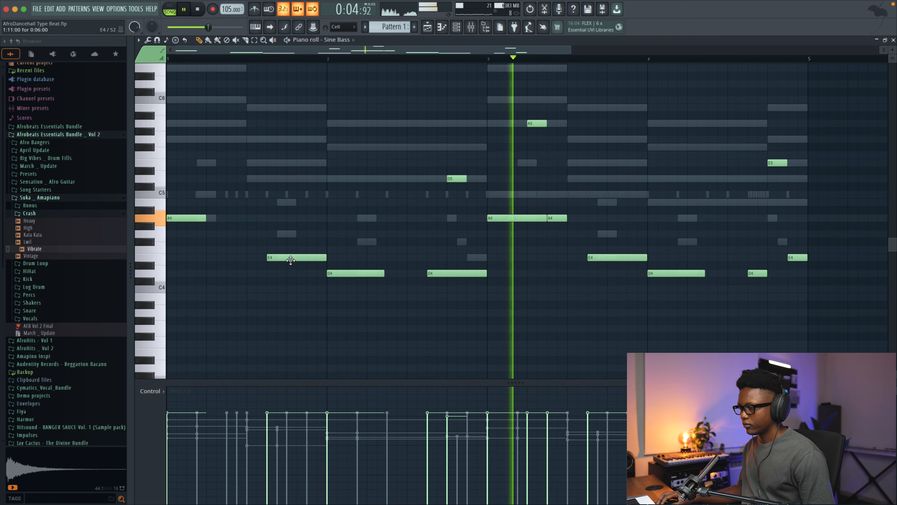
click(893, 40)
key(space)
Add low root notes to the Piano: eight-step A4 on bar 1 step 1, eight-step E4 on step 9, and D4 across bar 2
click(372, 199)
click(173, 210)
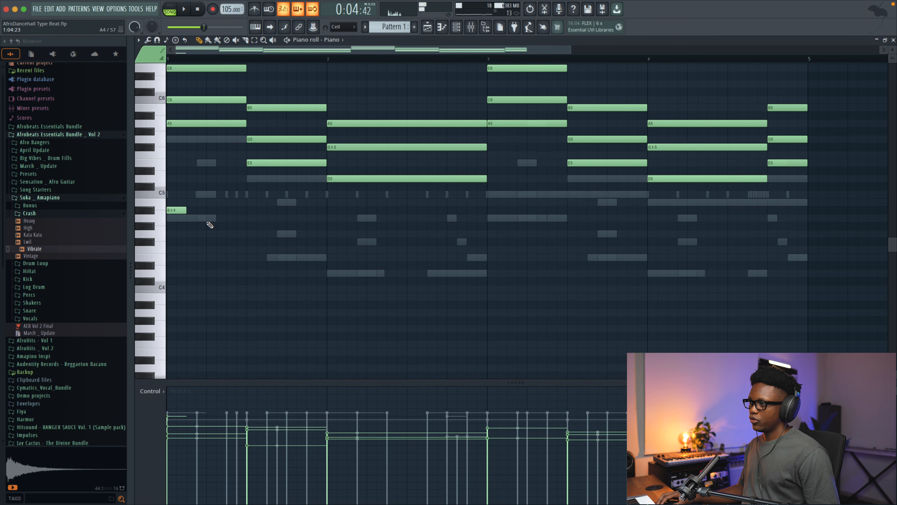
drag(174, 209, 180, 217)
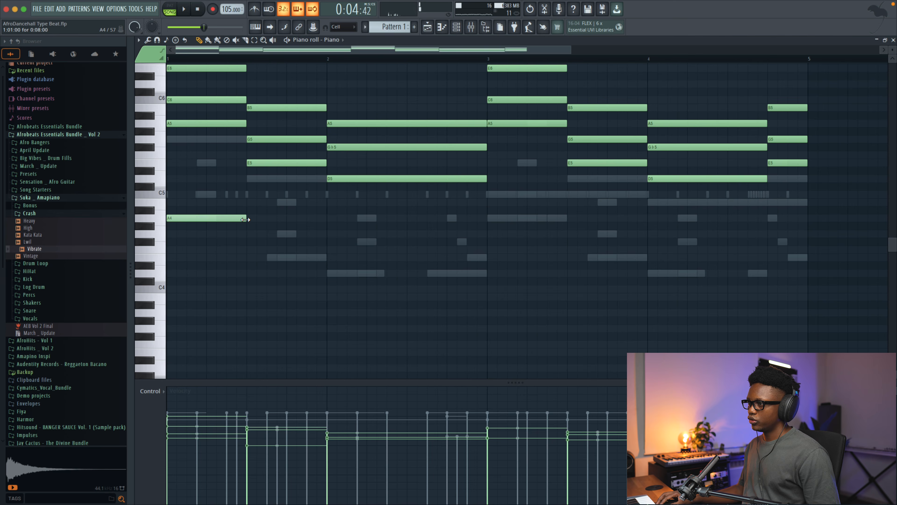
click(244, 259)
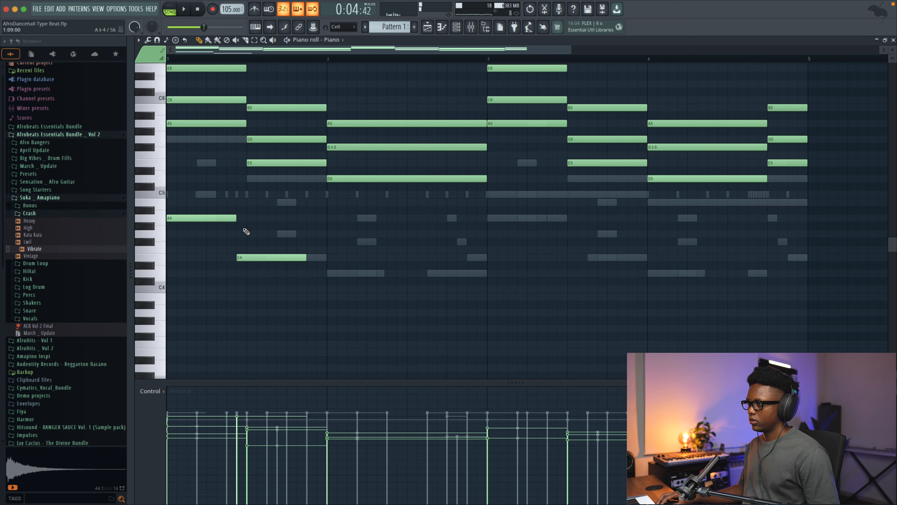
drag(309, 277, 235, 219)
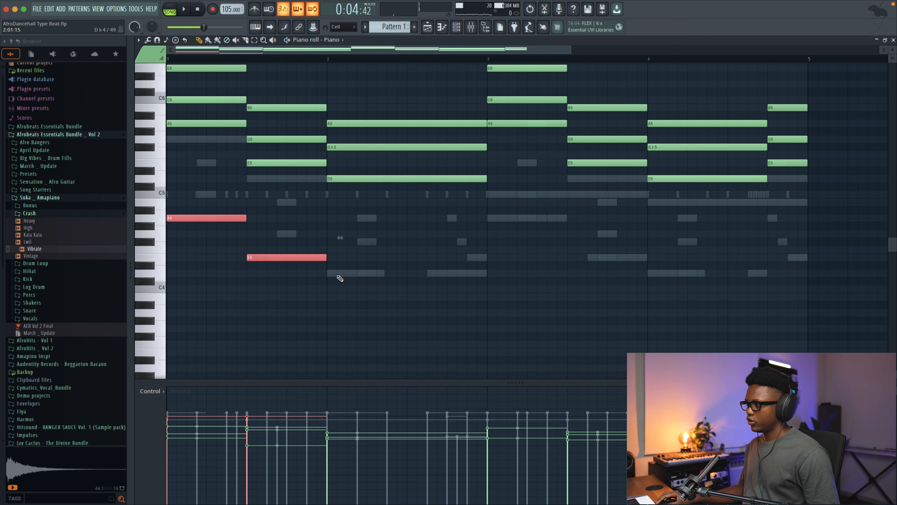
click(340, 278)
click(333, 273)
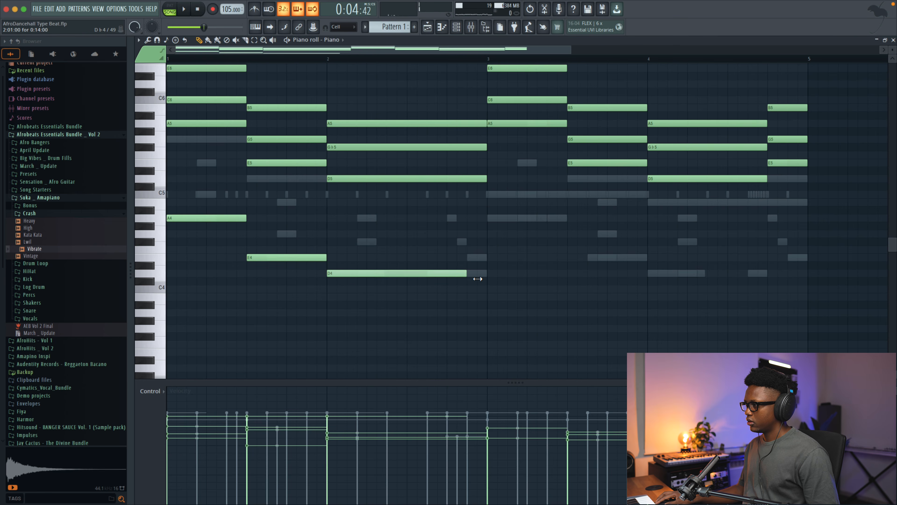
Duplicate the low piano notes into bars 3 and 4, ending bar 4 with a twelve-step D4 and a four-step E4
drag(505, 292, 187, 191)
key(ctrl+b)
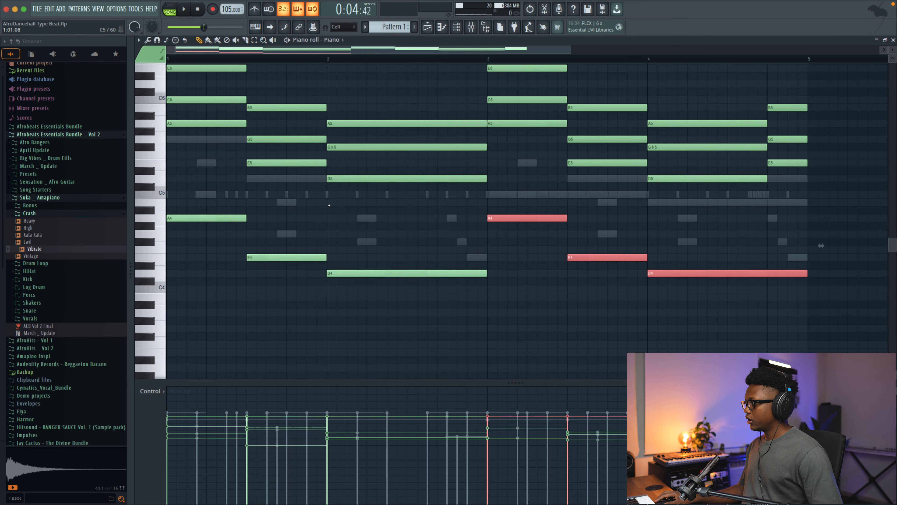
click(717, 217)
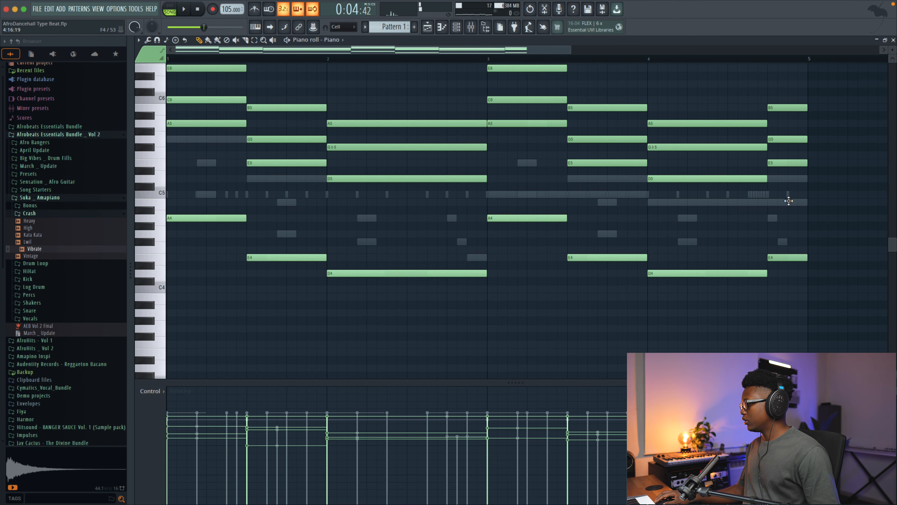
key(space)
click(892, 40)
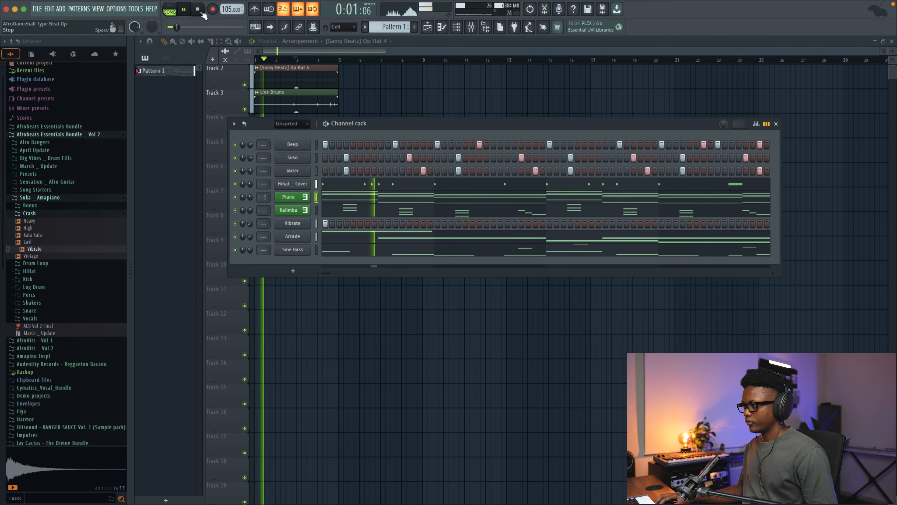
Lower the Kalimba's E5 notes on step 4 of bars 1 and 3 by an octave to E4, checking by playback
key(space)
key(space)
click(393, 212)
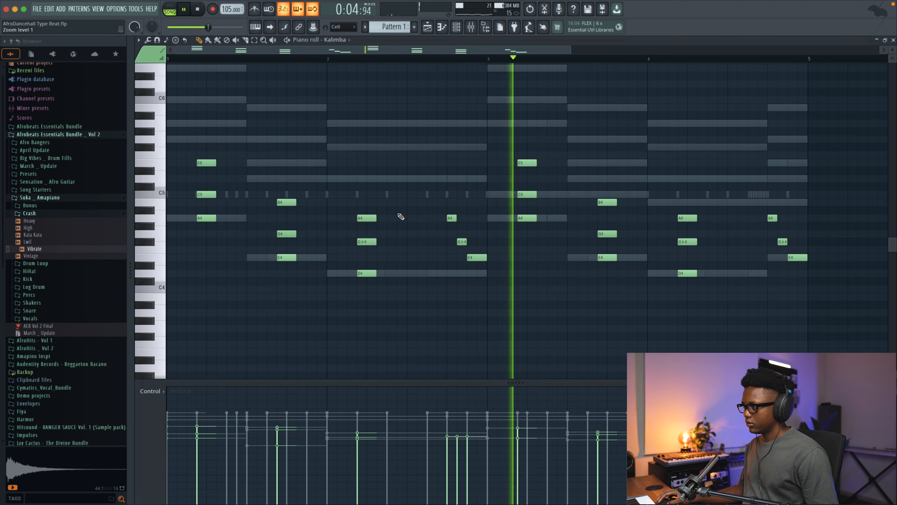
click(203, 10)
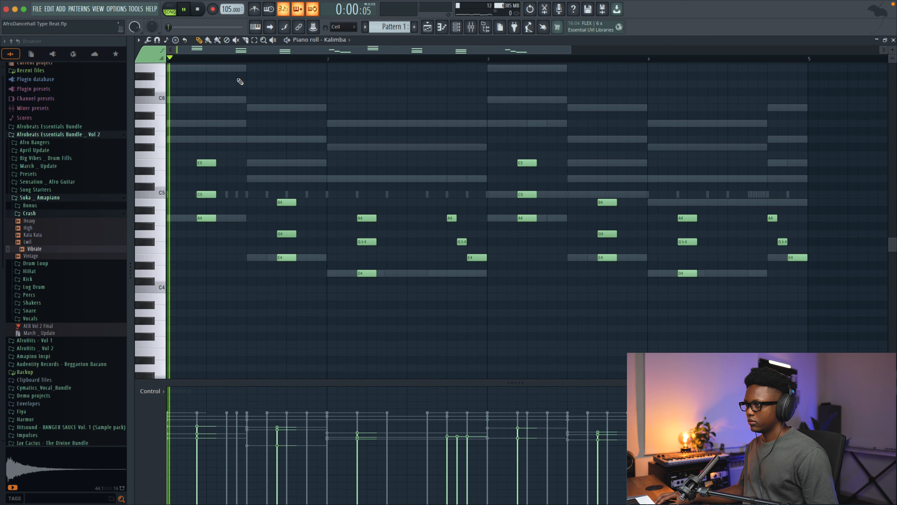
key(space)
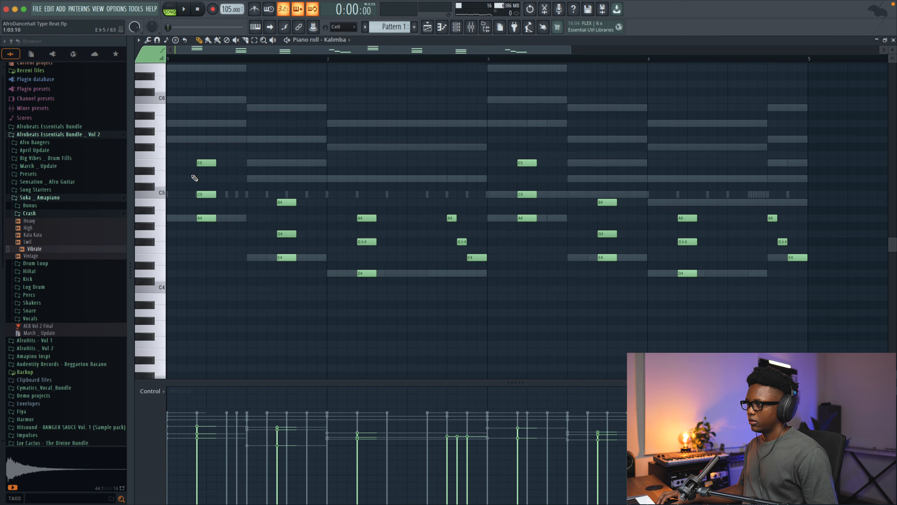
drag(244, 175, 176, 152)
key(space)
click(517, 160)
drag(516, 160, 516, 254)
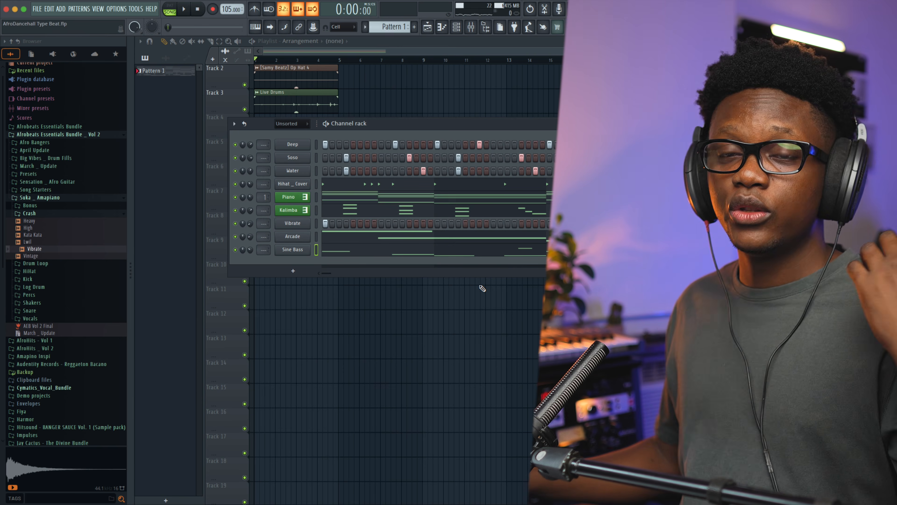
Add a Kontakt 7 channel and load the 40s Very Own - Keys instrument into it
click(297, 271)
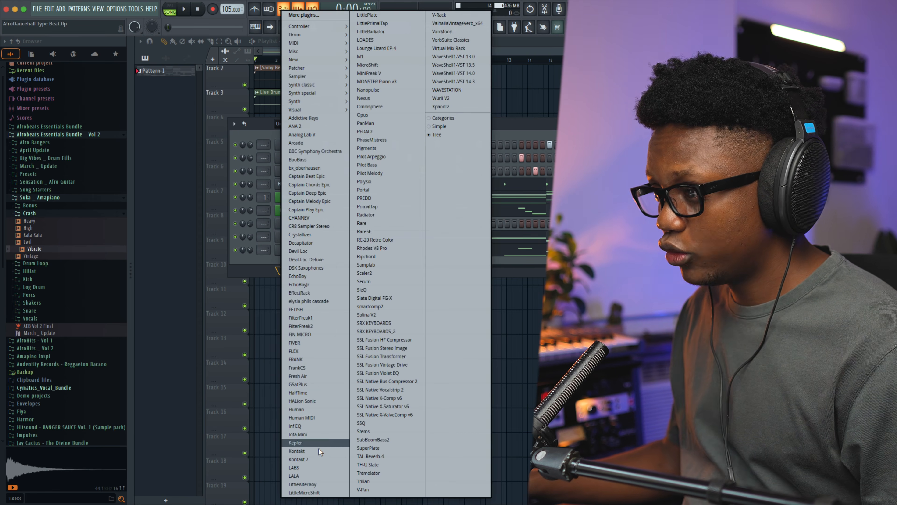
click(306, 459)
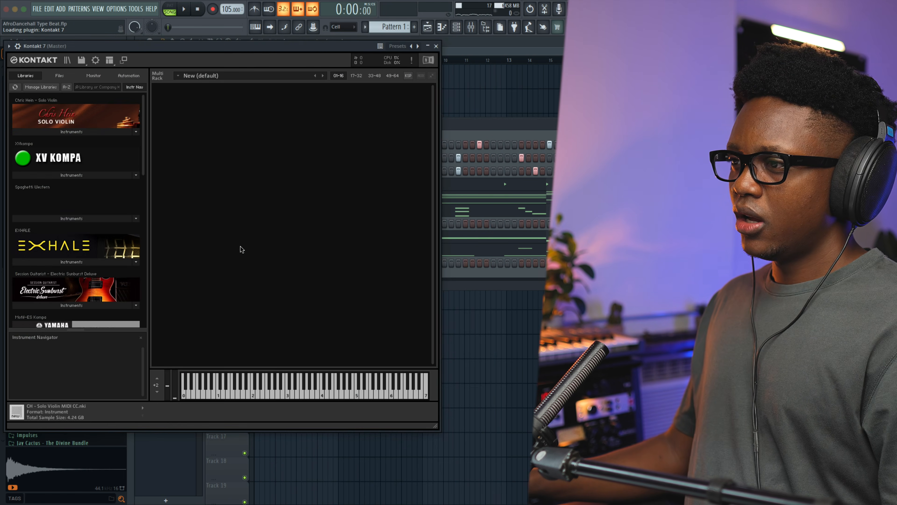
scroll(83, 217, down, 10)
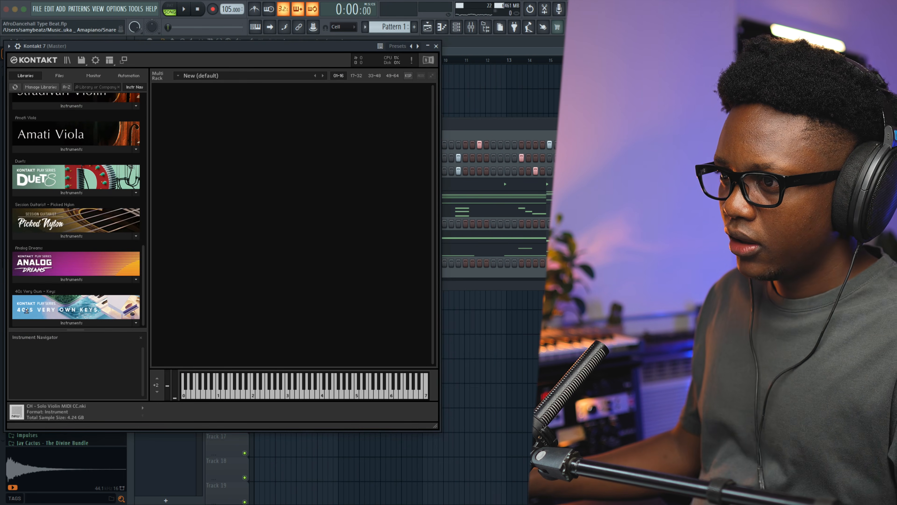
click(87, 322)
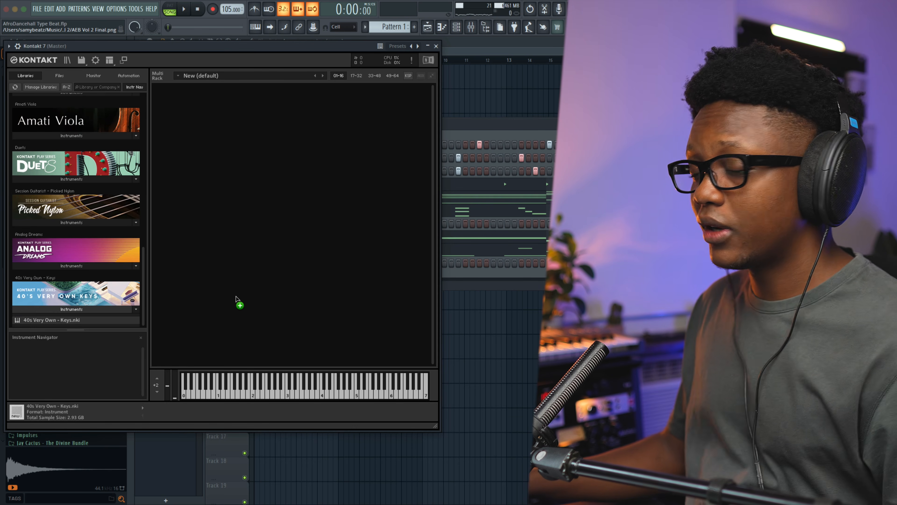
drag(219, 304, 223, 305)
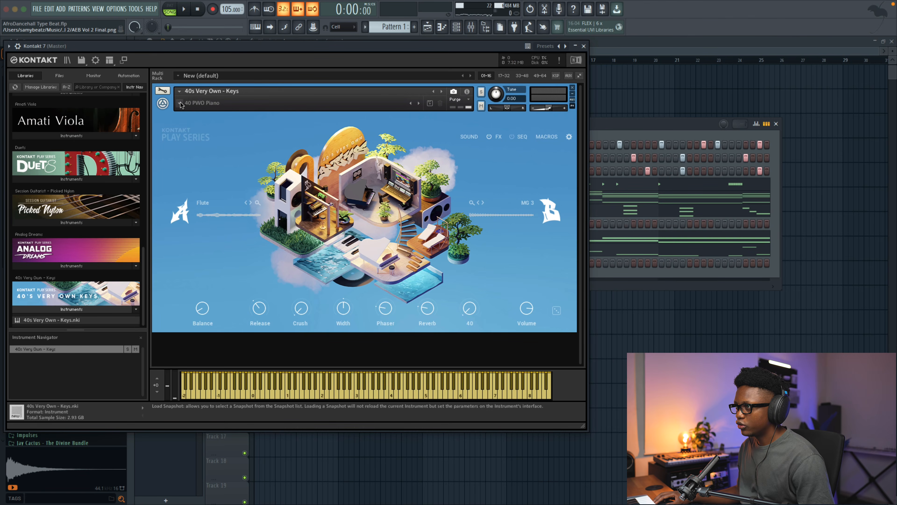
Load the 40's Justice snapshot in the 40s Very Own - Keys instrument
click(181, 103)
mouse_move(193, 146)
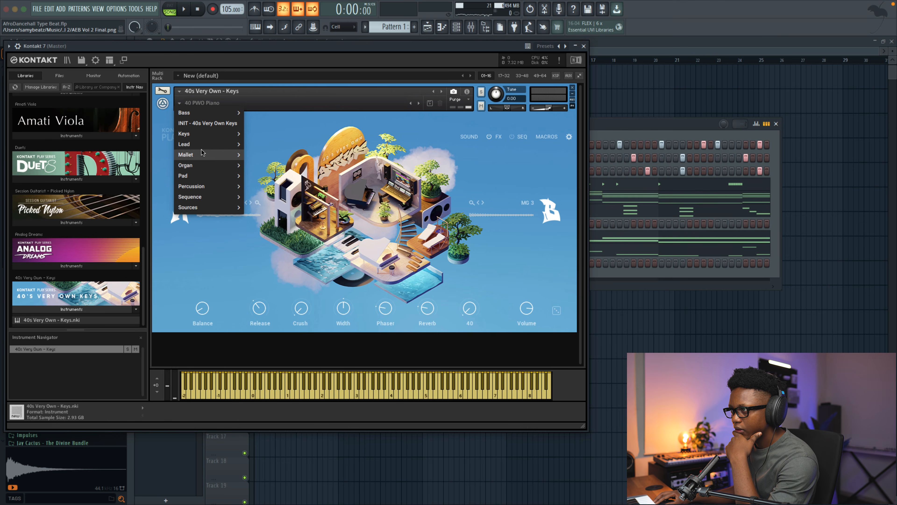
click(263, 142)
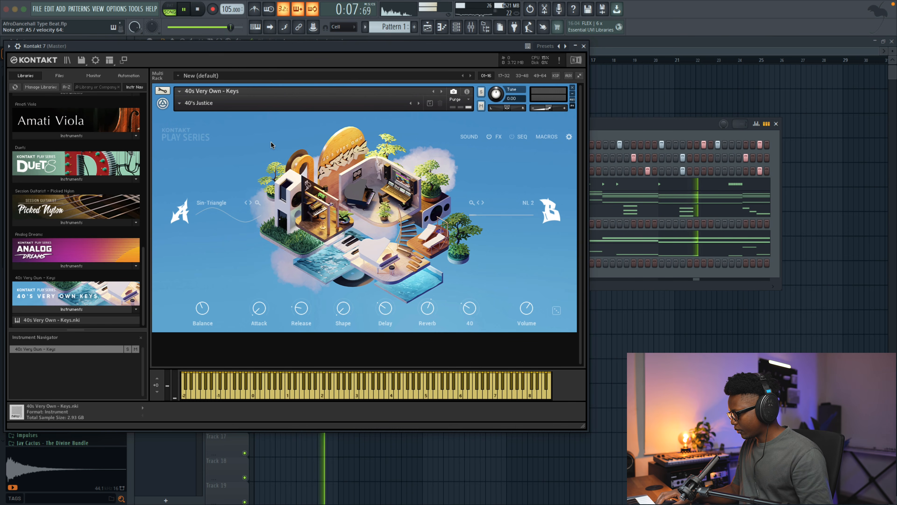
Record a Kontakt 7 melody over the beat: B5 and A5 in bar 2, then B5, A5 and G5 in bar 4
key(space)
key(r)
key(space)
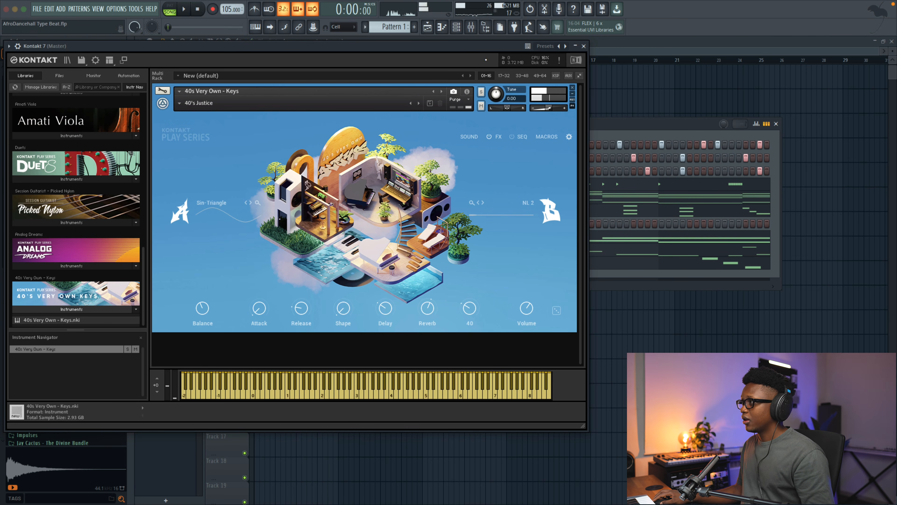
click(583, 46)
Nudge the Kontakt 7 melody's A5 in bar 2 and B5 in bar 4 slightly earlier, checking by playback
click(411, 266)
key(space)
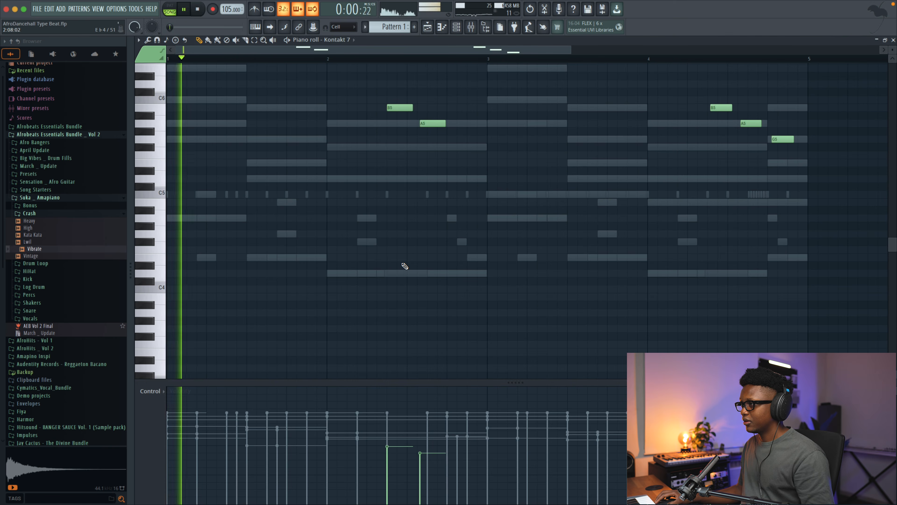
drag(429, 124, 426, 124)
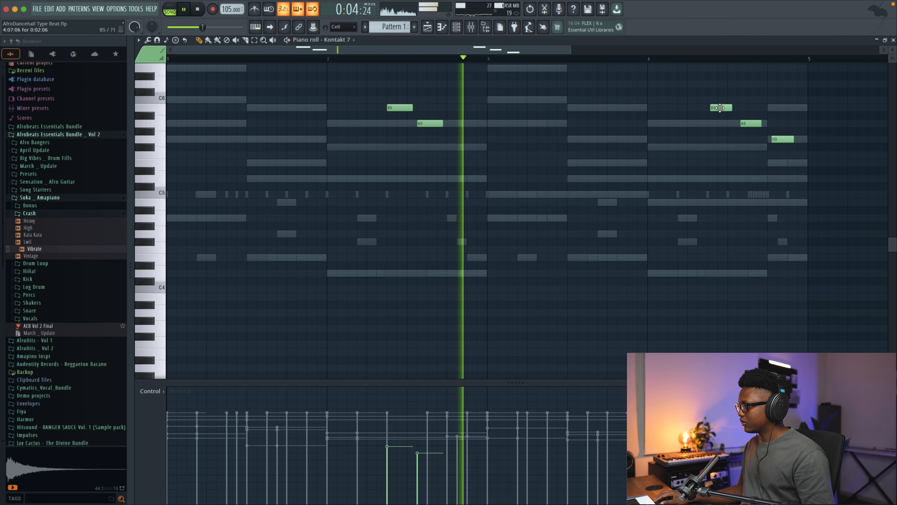
drag(713, 108, 710, 108)
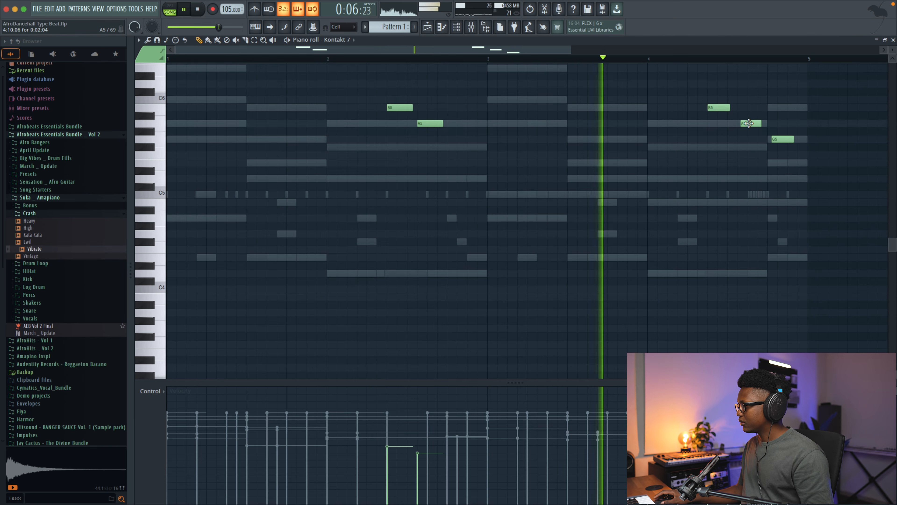
right_click(740, 122)
right_click(740, 123)
click(893, 40)
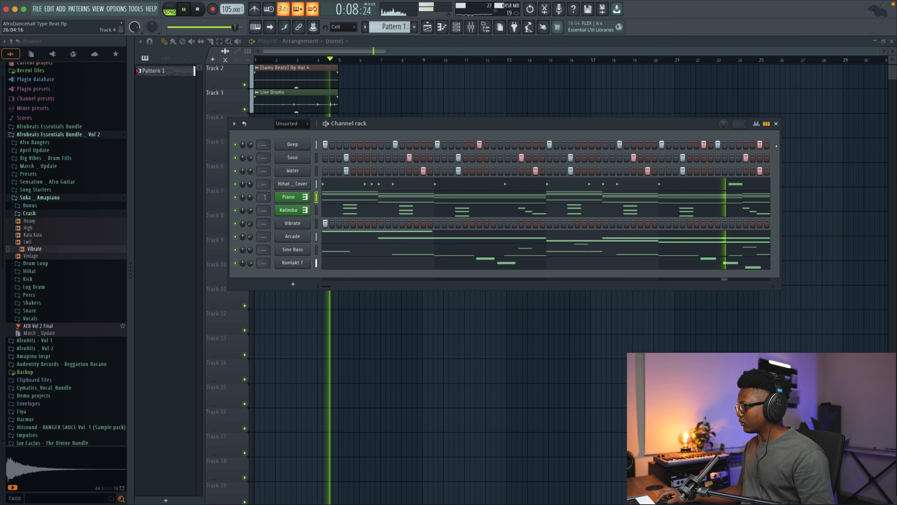
click(745, 267)
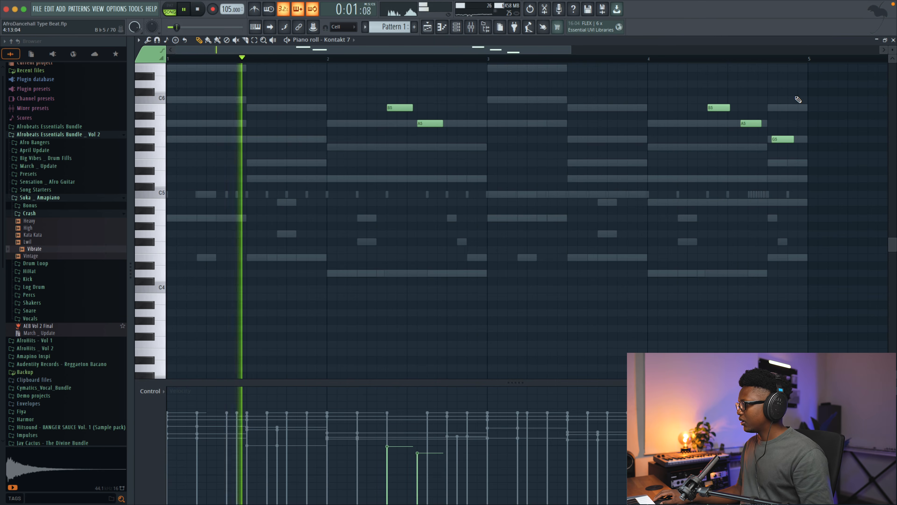
key(space)
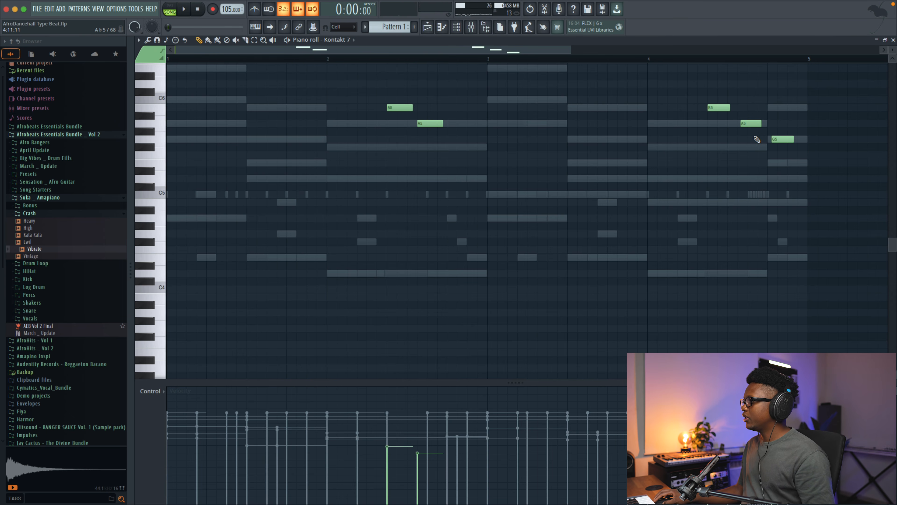
click(893, 40)
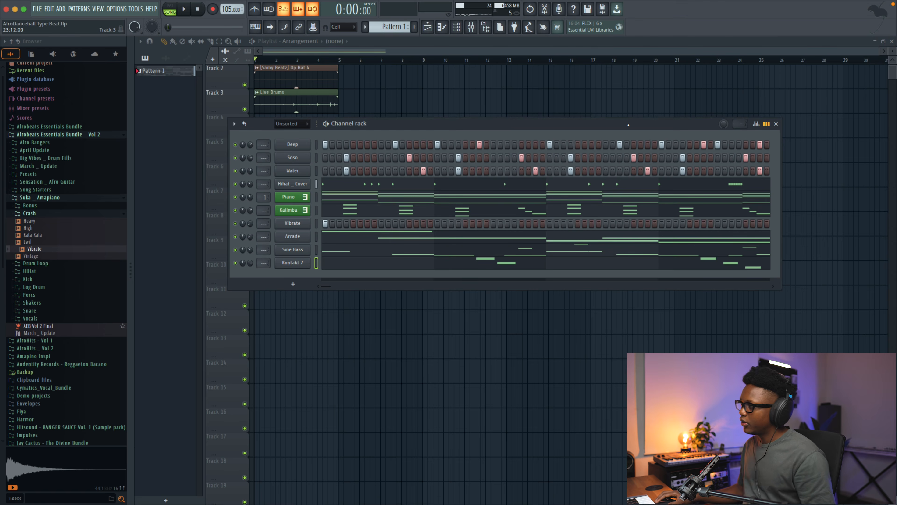
Clone the Kontakt 7 channel and load the Nanadrum snapshot from the Mallet category in the clone
key(space)
right_click(289, 264)
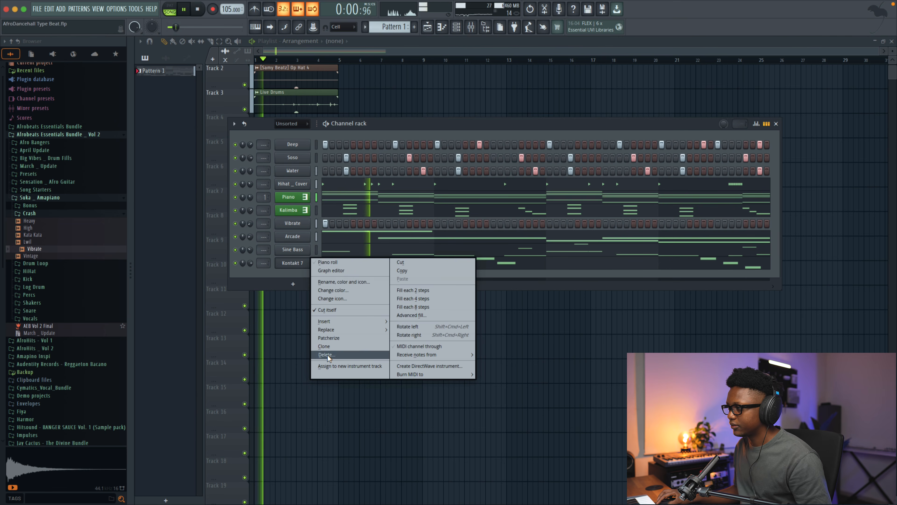
click(325, 346)
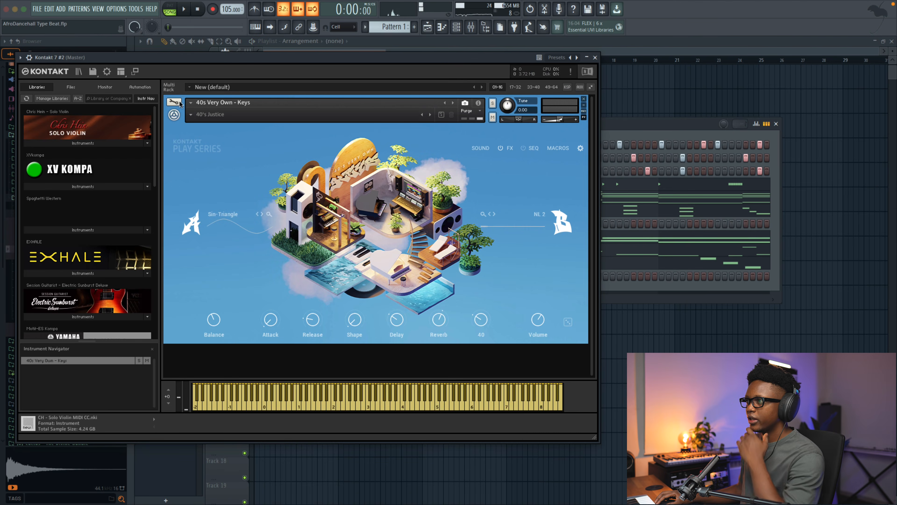
click(191, 116)
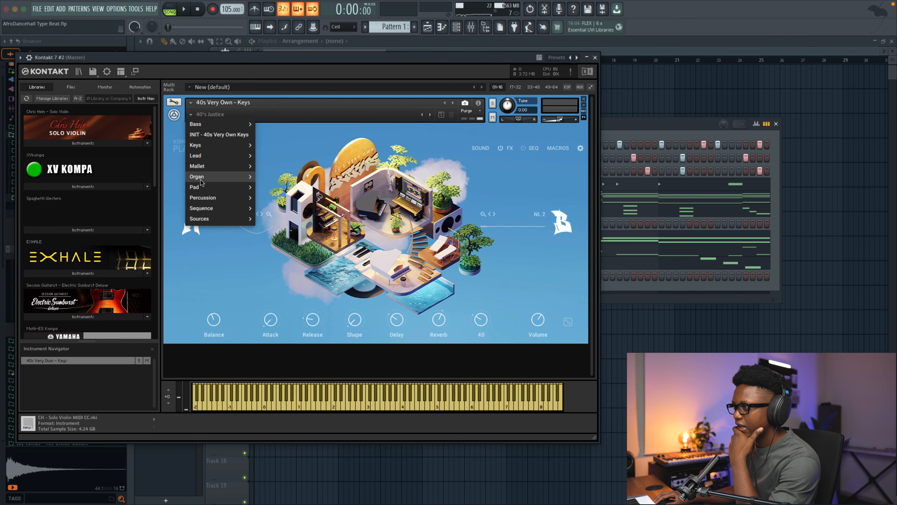
mouse_move(203, 178)
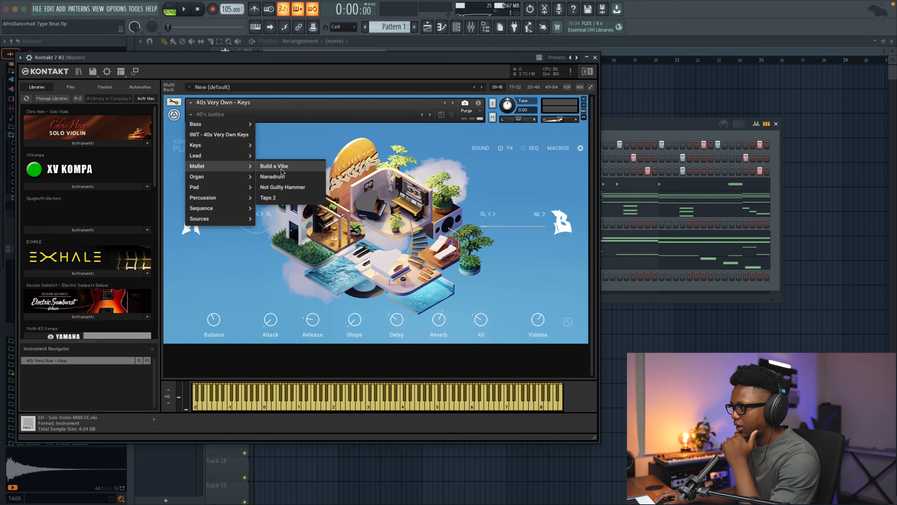
click(279, 166)
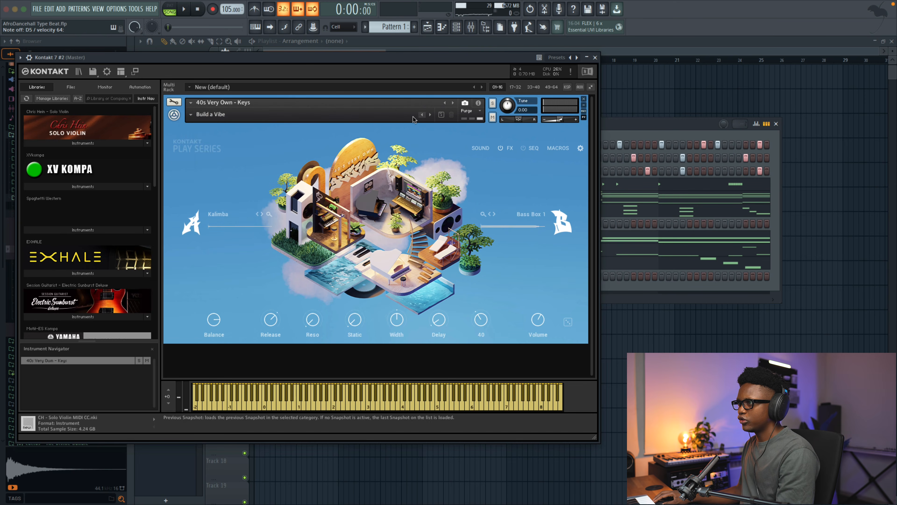
click(430, 115)
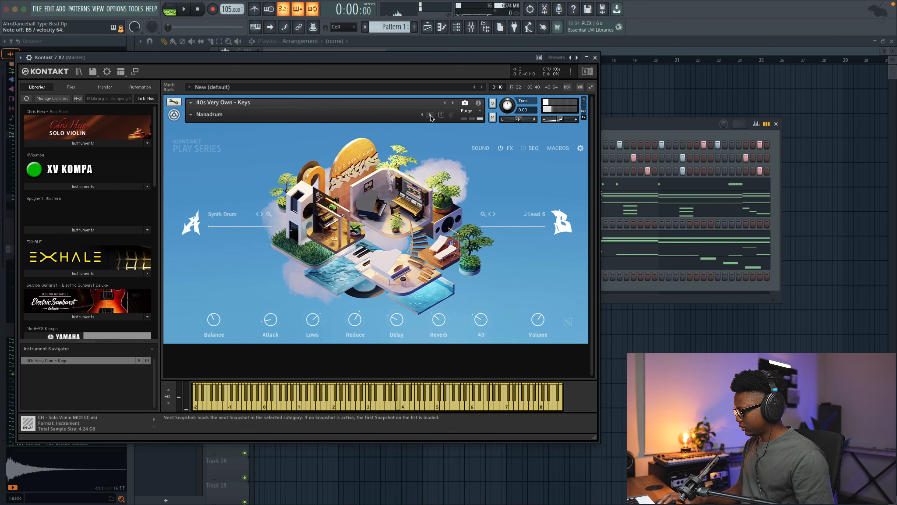
key(space)
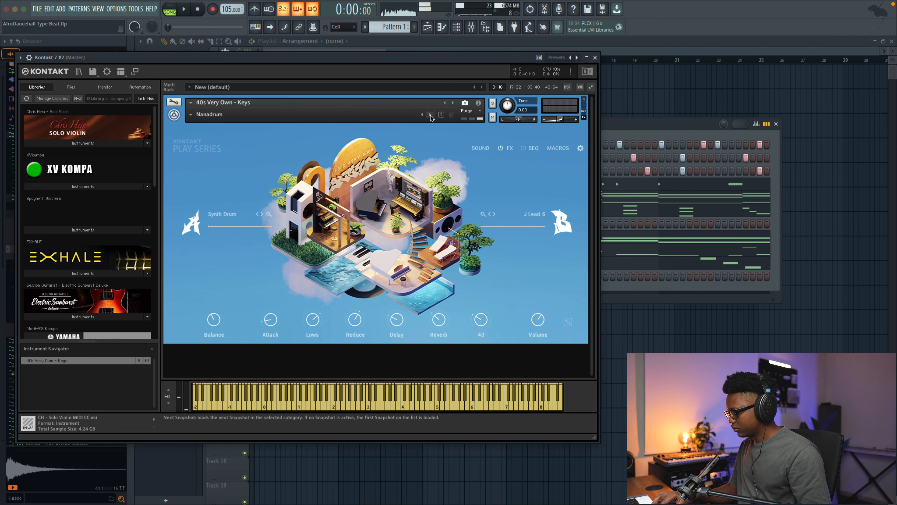
key(space)
click(596, 58)
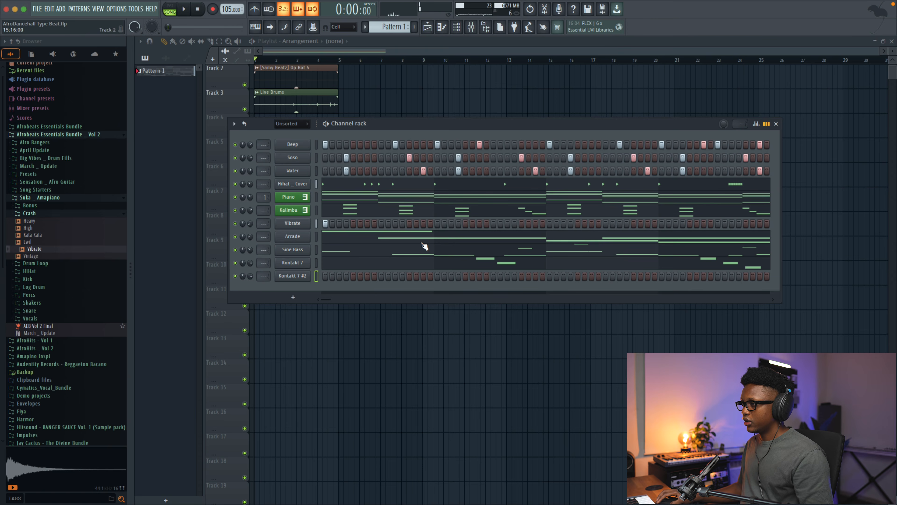
Place a one-step A5 note at the start of bar 1 for Kontakt 7 #2 and raise its velocity
right_click(311, 274)
click(322, 276)
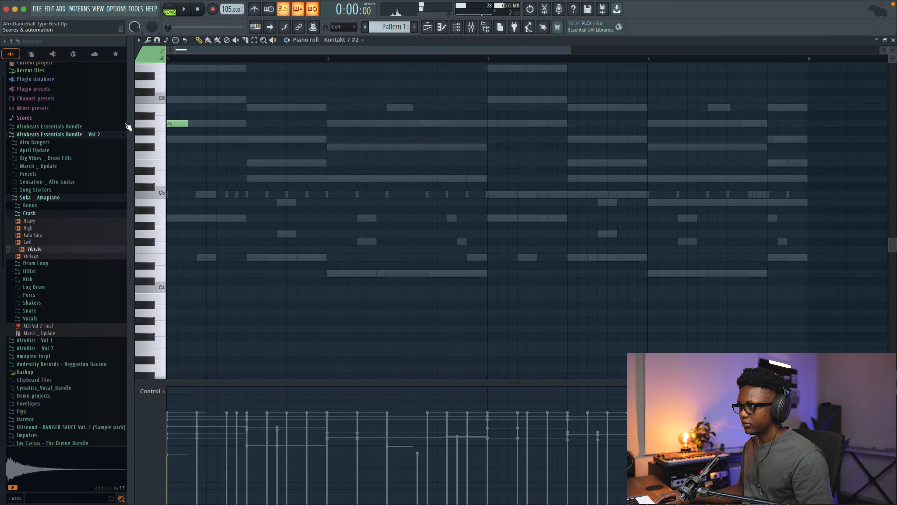
drag(182, 123, 166, 127)
key(space)
key(space)
click(169, 412)
key(space)
key(space)
key(ctrl+z)
key(ctrl+z)
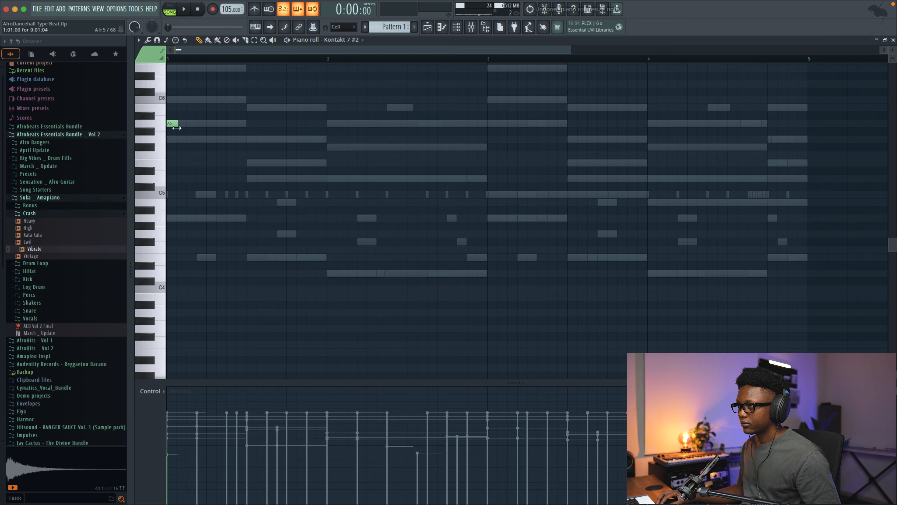
key(space)
key(space)
Add short B5 notes on steps 6, 7 and 8 of bar 1 for Kontakt 7 #2, checking by playback
click(222, 123)
key(space)
key(space)
drag(222, 123, 222, 117)
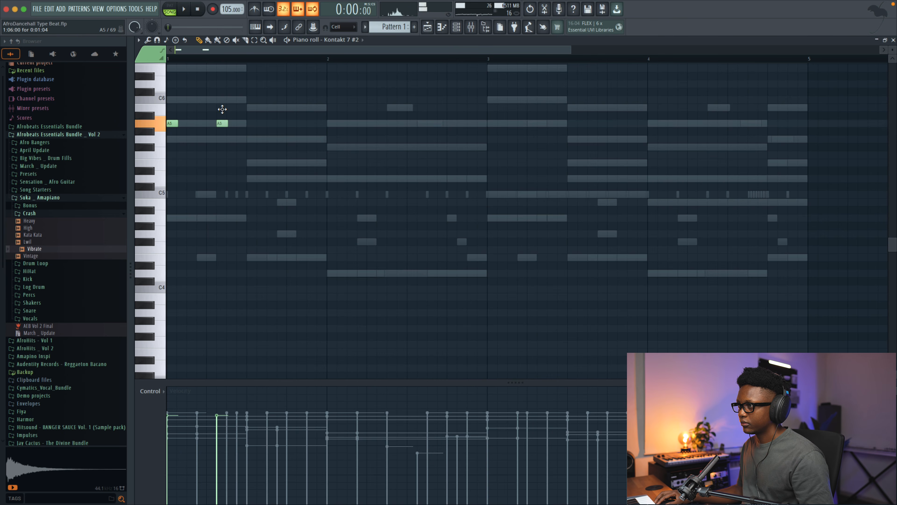
key(space)
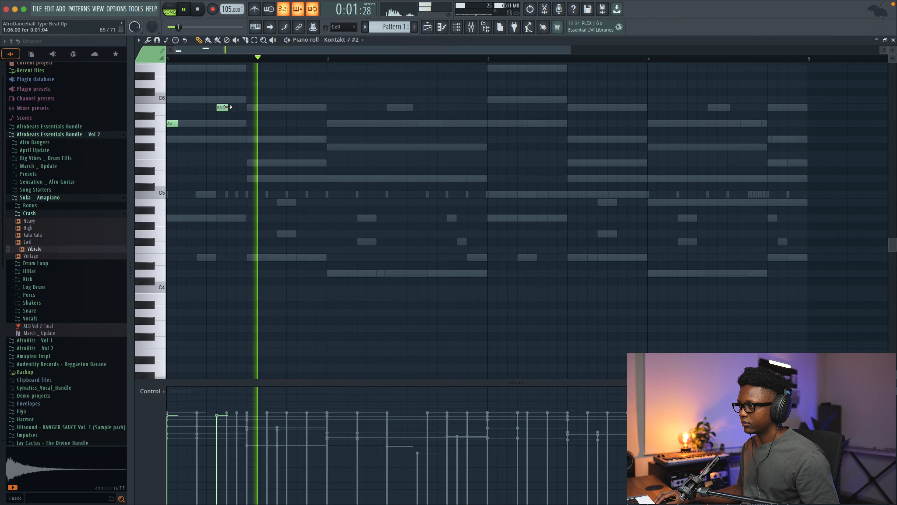
key(space)
click(239, 107)
click(242, 108)
key(space)
key(space)
key(space)
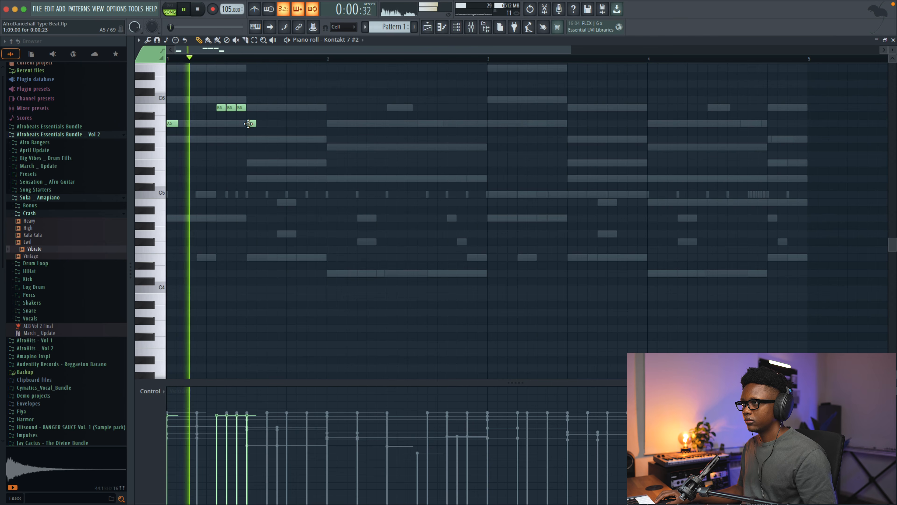
Duplicate the four-note Kontakt 7 #2 phrase into the second half of bar 1 and play it back
drag(154, 64, 92, 64)
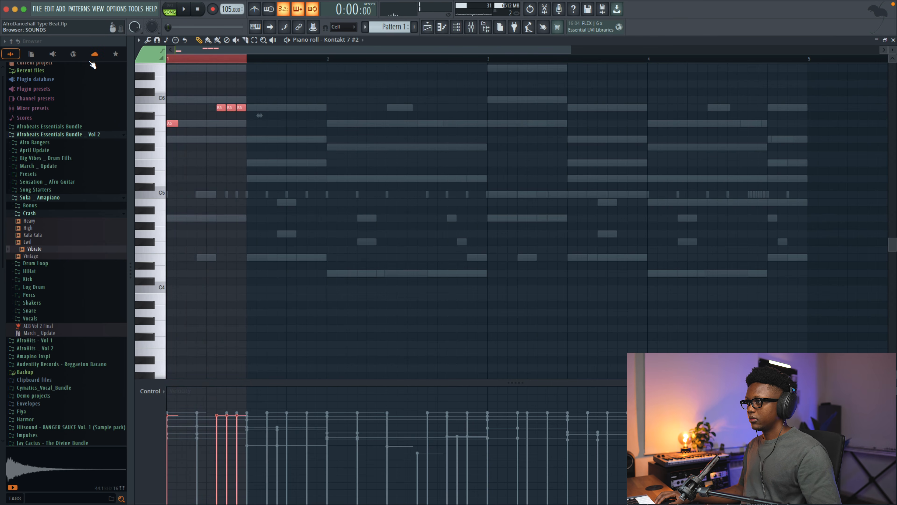
key(ctrl+b)
key(space)
key(ctrl+d)
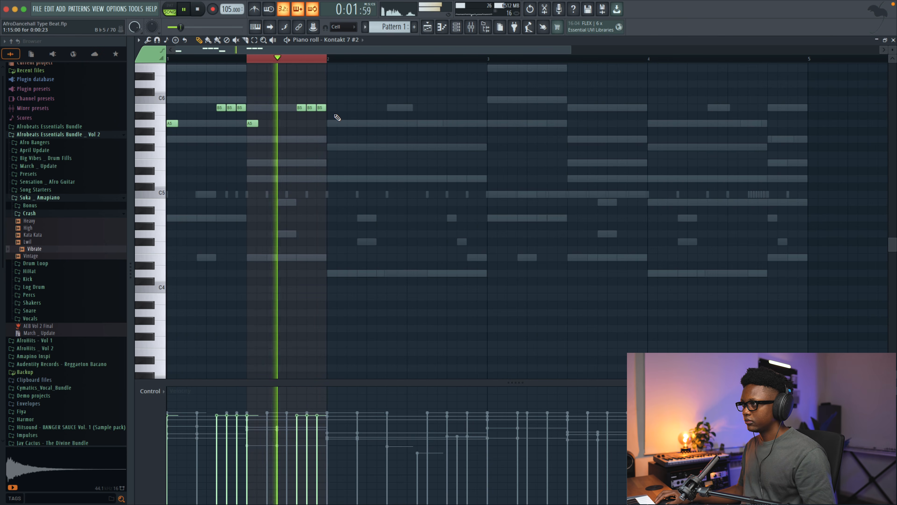
key(space)
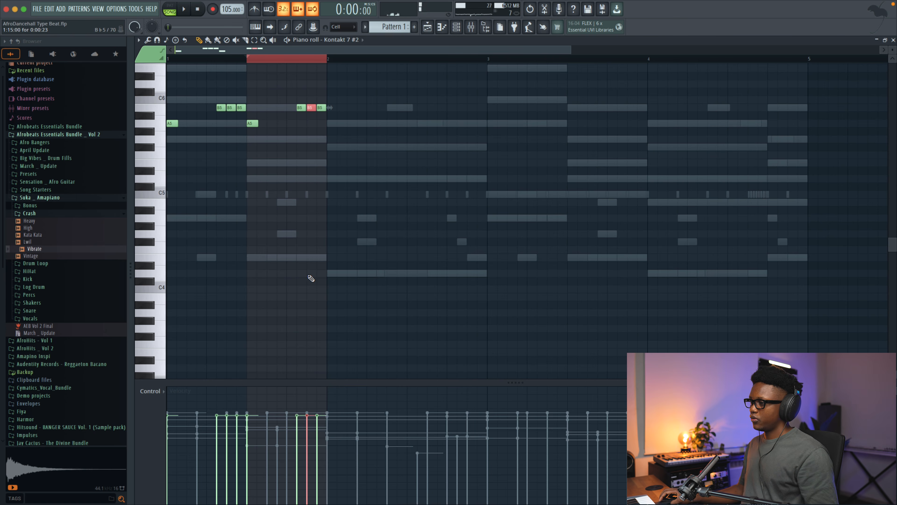
Lower the velocities of the last two B5 notes in bar 1 progressively, with the final note softest
key(space)
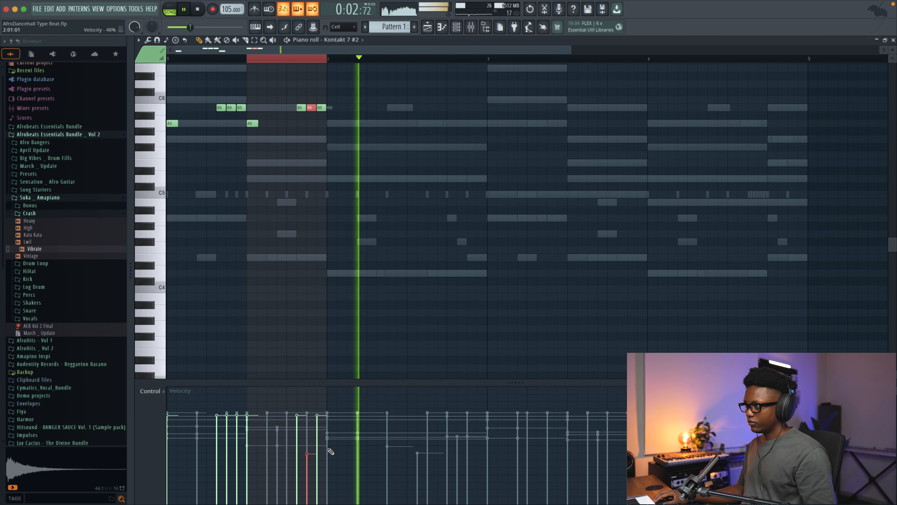
drag(575, 51, 388, 51)
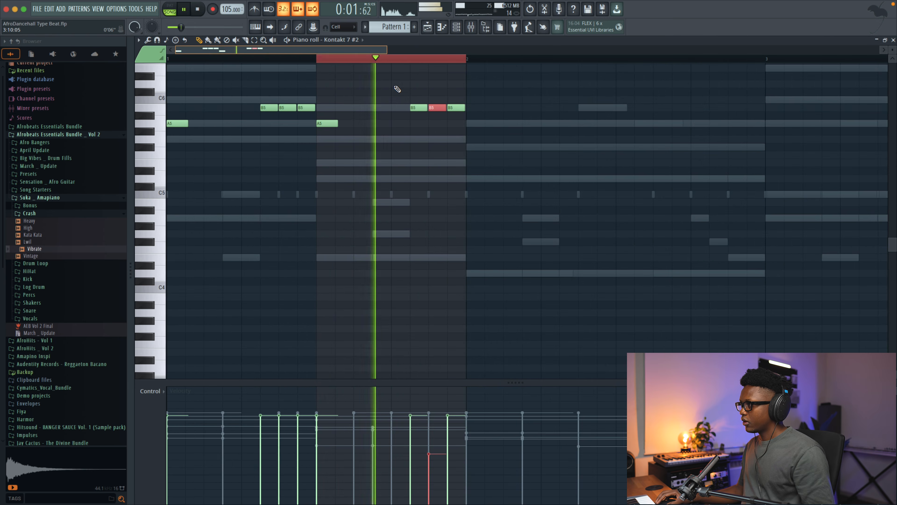
key(space)
click(435, 426)
key(space)
key(space)
click(446, 64)
key(space)
click(452, 448)
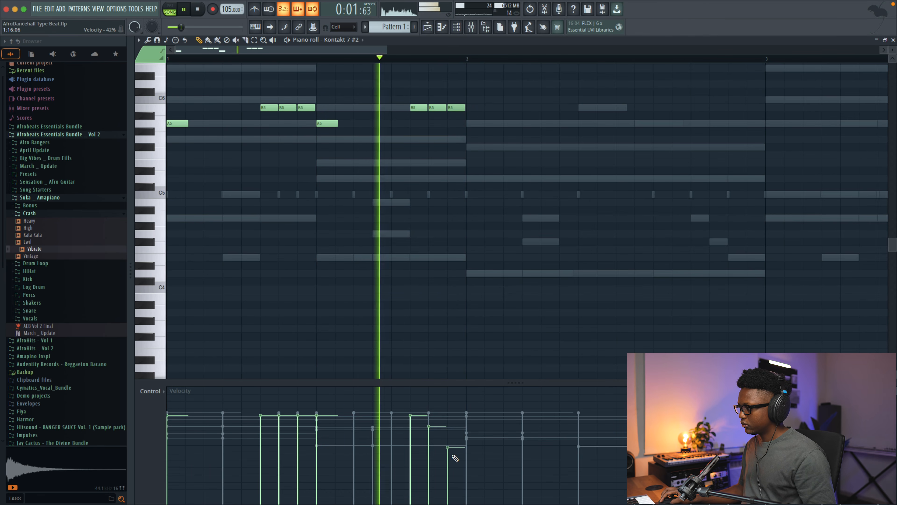
key(space)
Duplicate the Kontakt 7 #2 notes of bar 1 into bar 2, then copy both bars into bars 3 and 4
key(space)
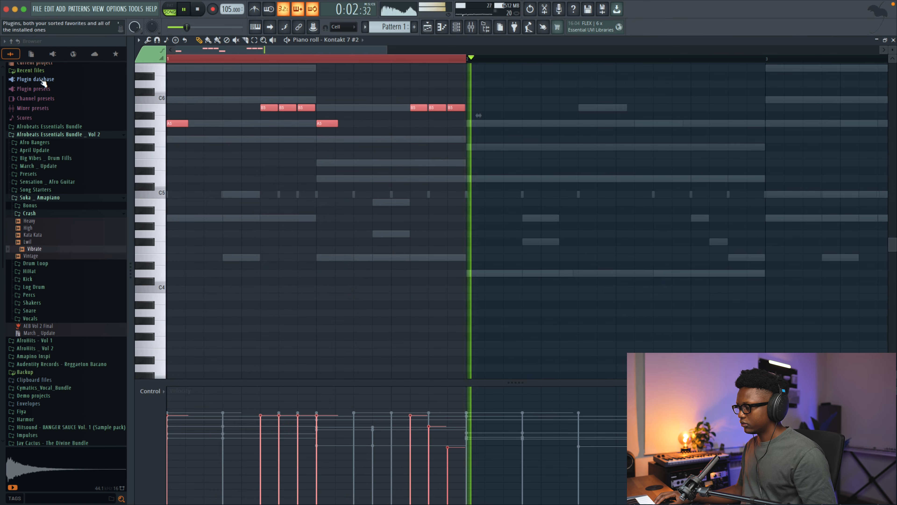
key(ctrl+b)
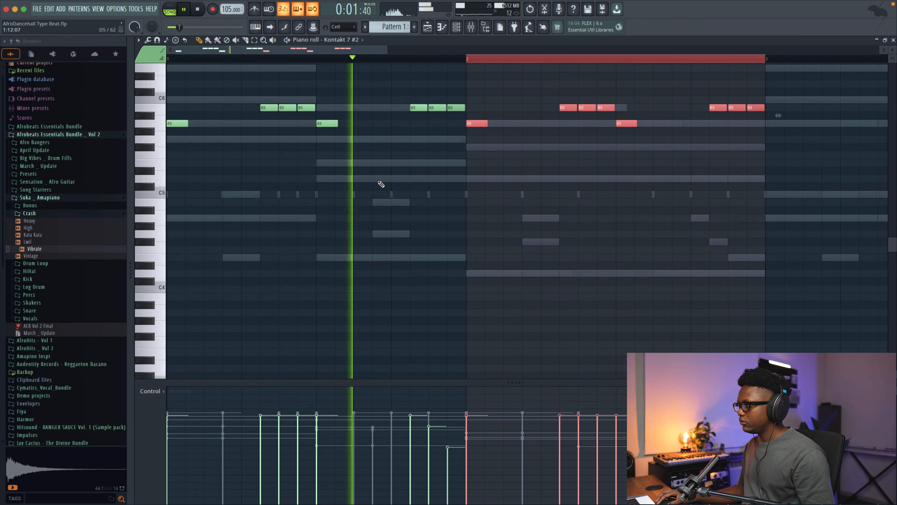
scroll(477, 152, down, 3)
scroll(420, 153, down, 3)
scroll(421, 151, up, 12)
scroll(421, 150, down, 3)
key(space)
drag(386, 50, 15, 29)
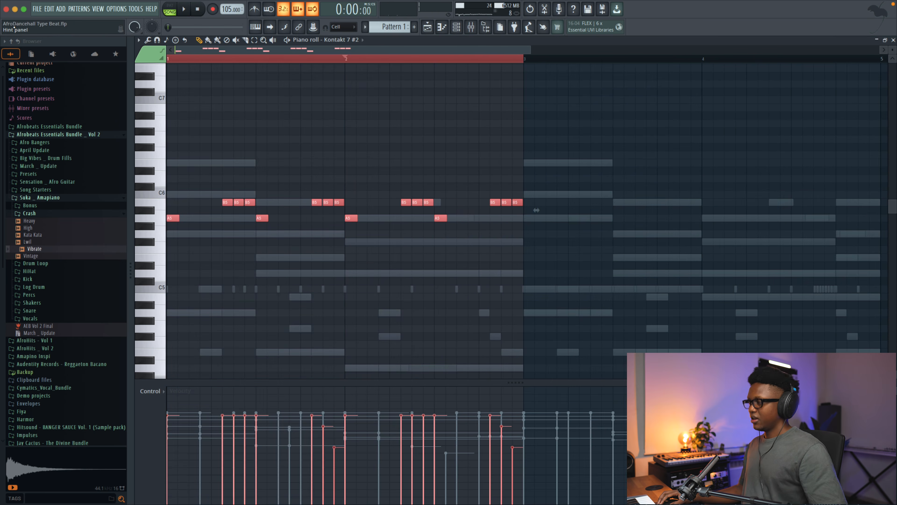
key(ctrl+b)
Play the full pattern and lower the Kontakt 7 #2 channel's volume slightly
click(893, 40)
key(space)
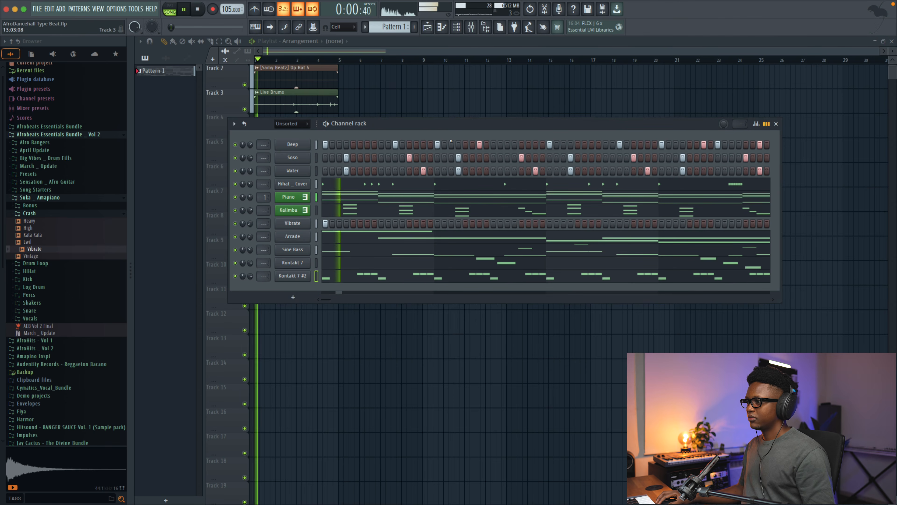
drag(250, 276, 250, 287)
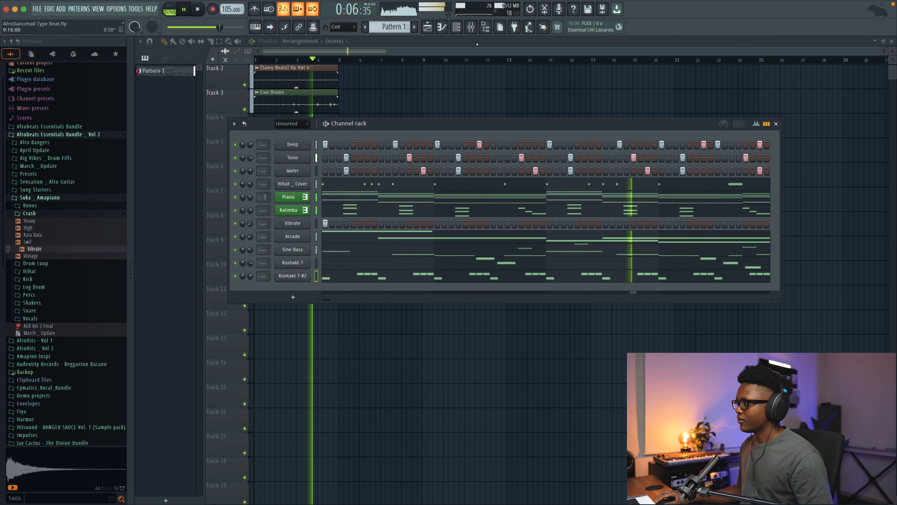
Load the Waves L1 Ultramaximizer into slot 4 of the Master mixer track and lower its threshold to about -5.6 dB
key(F9)
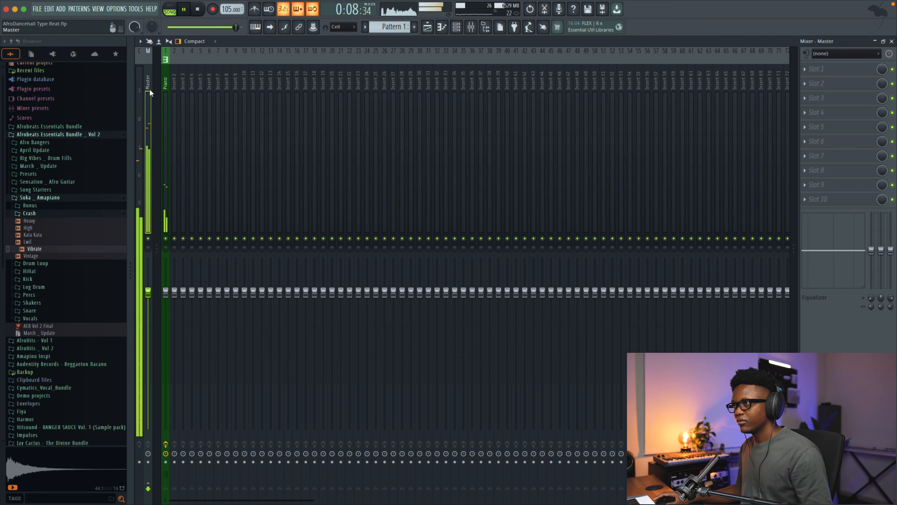
right_click(150, 92)
mouse_move(210, 102)
click(272, 253)
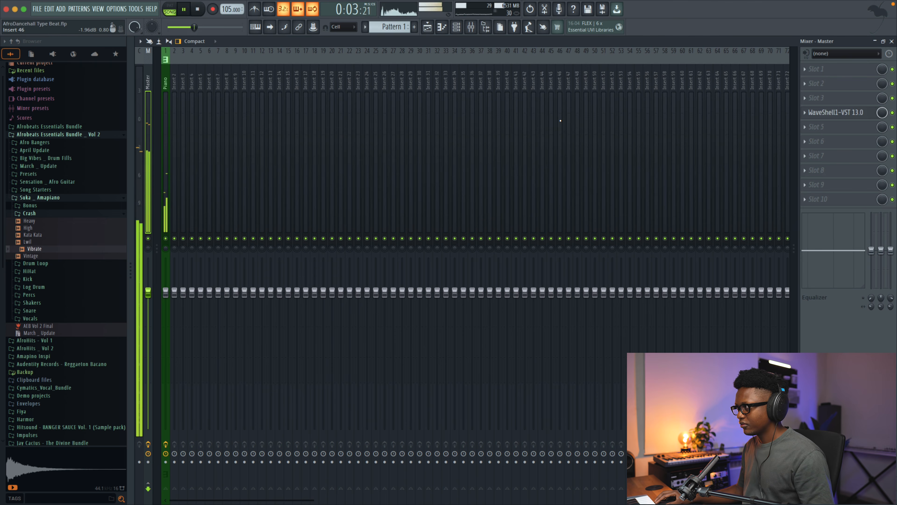
click(839, 113)
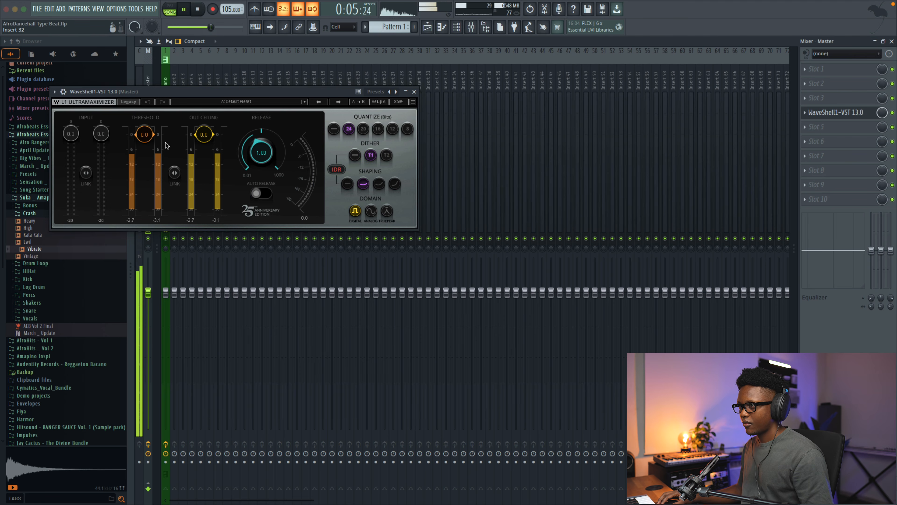
drag(144, 134, 144, 154)
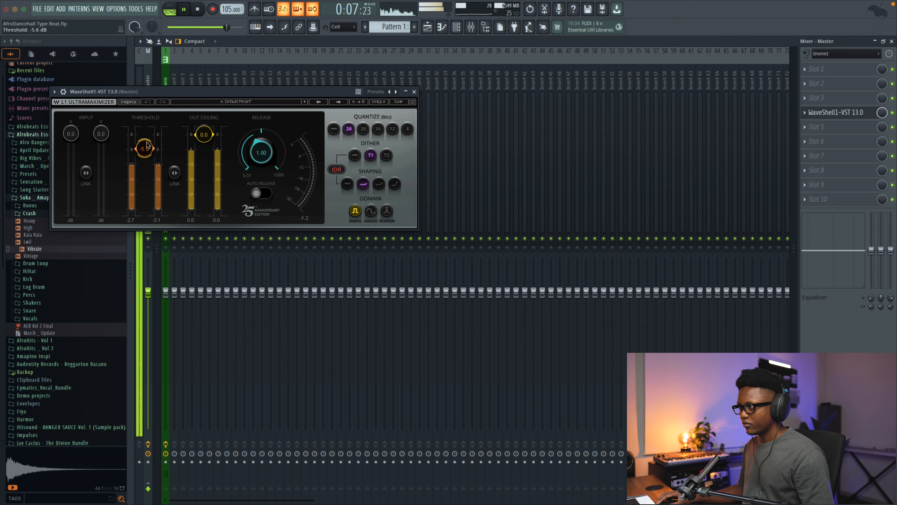
Close the limiter and the mixer, and listen to the Kontakt 7 channel in solo
click(414, 92)
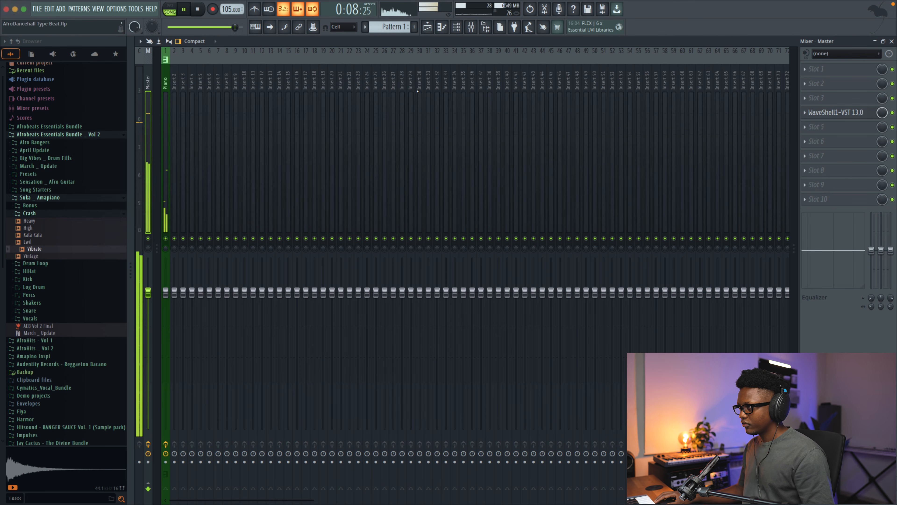
click(892, 41)
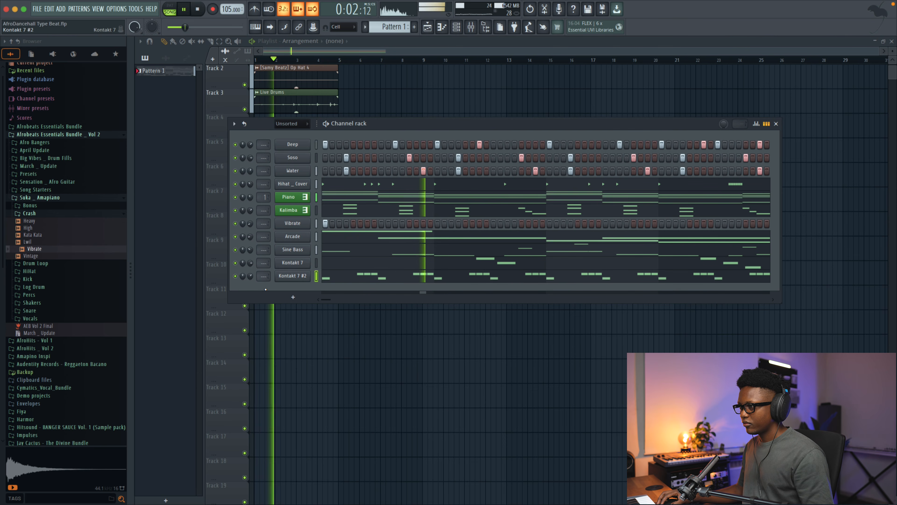
key(space)
key(space)
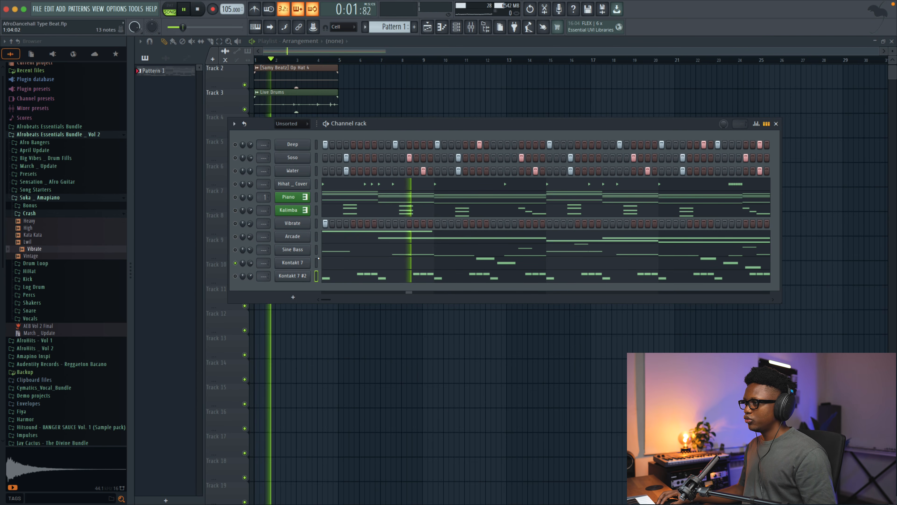
key(space)
Rename the Kontakt 7 channel as Lead and the Kontakt 7 #2 channel as Mallet
key(F2)
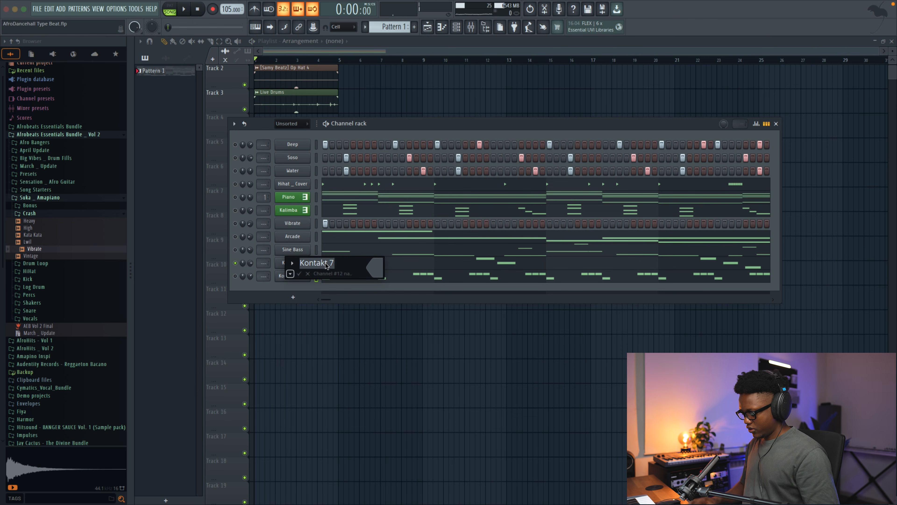
text(Lead)
key(Return)
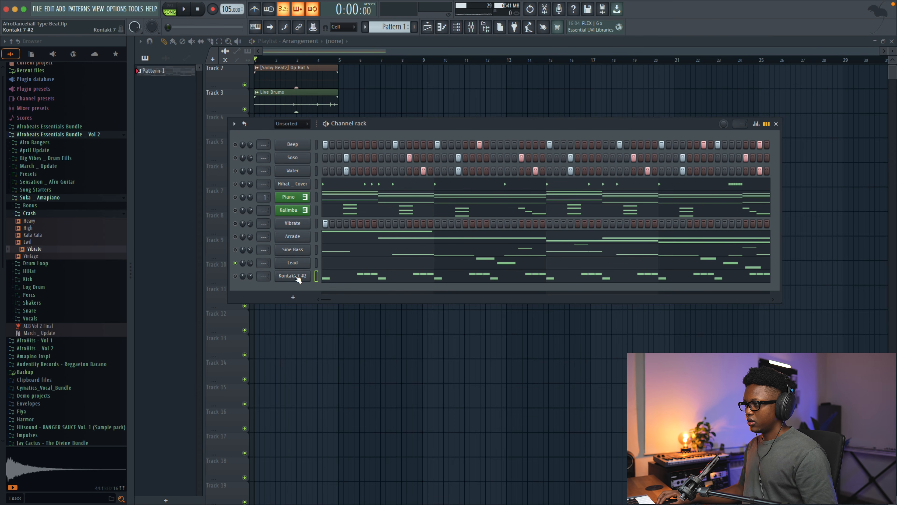
key(F2)
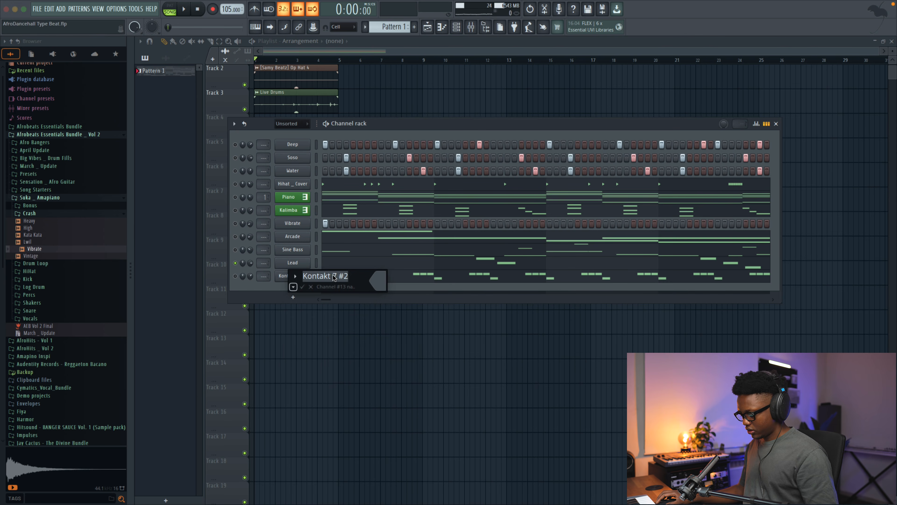
text(Mallet)
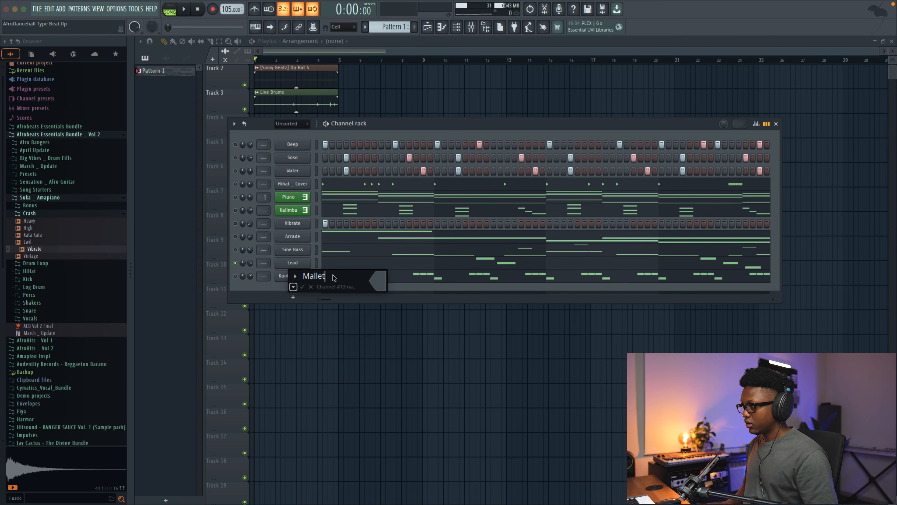
key(Return)
Audition the Mallet channel in solo and route it to free mixer track 2
key(space)
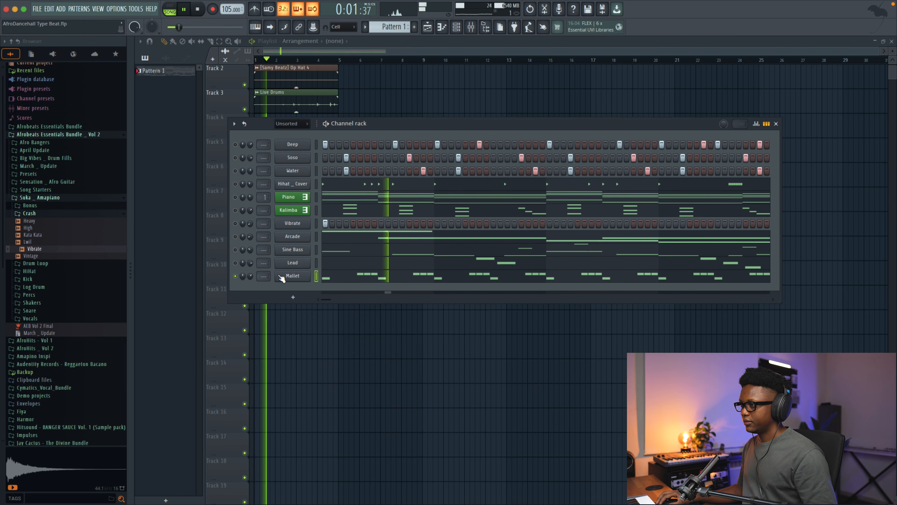
key(space)
click(294, 279)
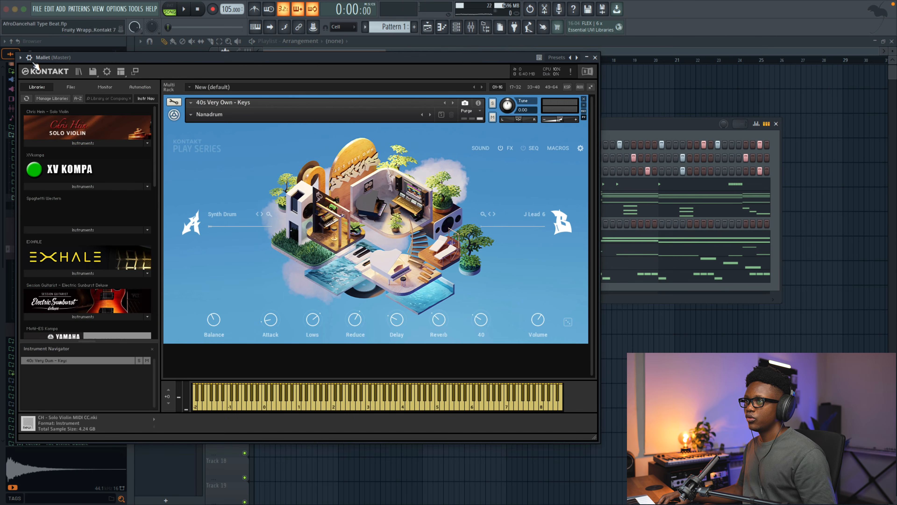
click(29, 57)
double_click(595, 81)
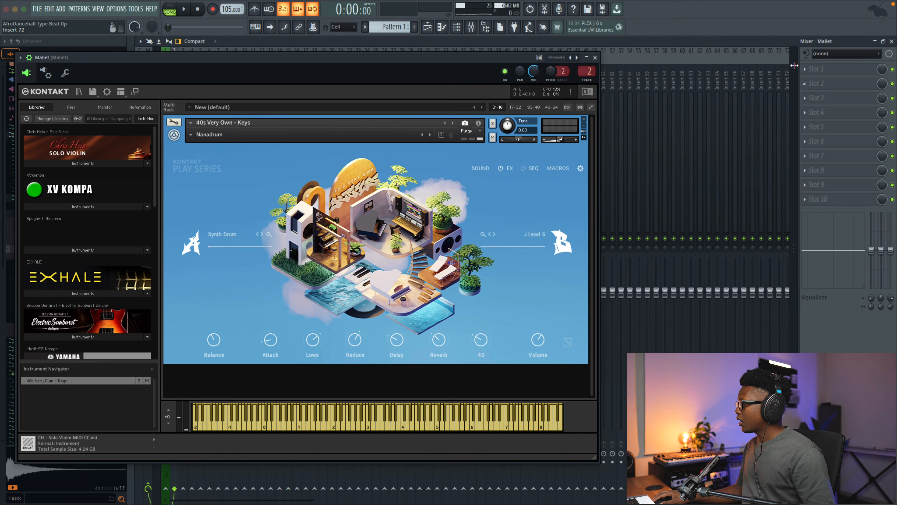
Load Fruity Parametric EQ 2 into slot 1 of the Mallet mixer track and close the Kontakt window
click(806, 73)
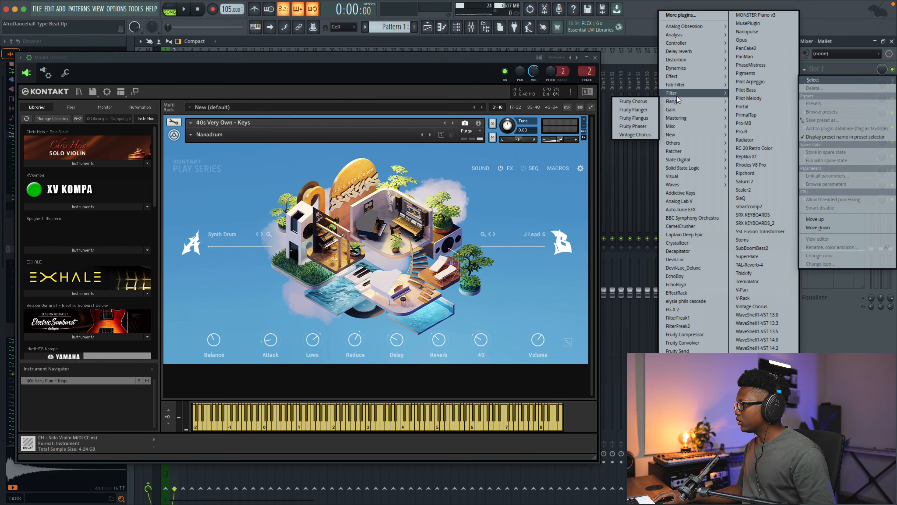
mouse_move(678, 93)
click(628, 135)
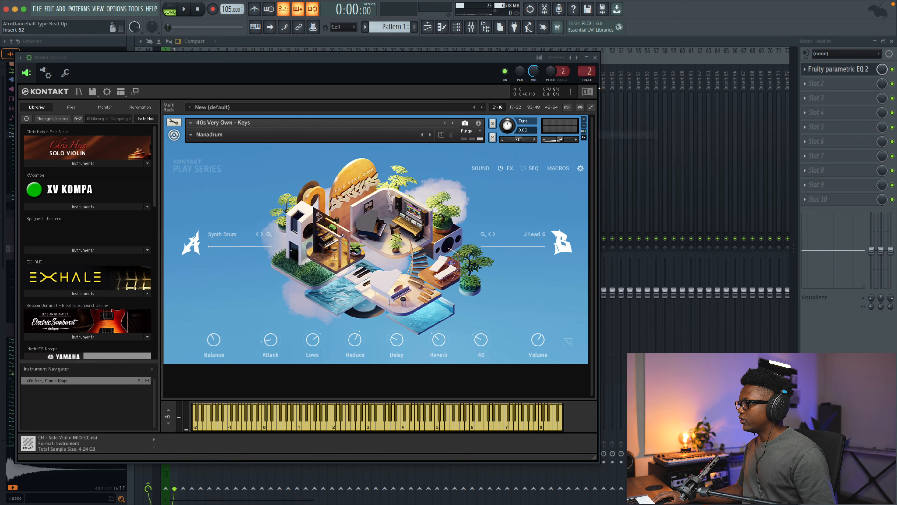
click(597, 58)
Make band 1 of the Mallet EQ a steep high-pass filter at about 226 Hz while listening to the soloed channel
key(space)
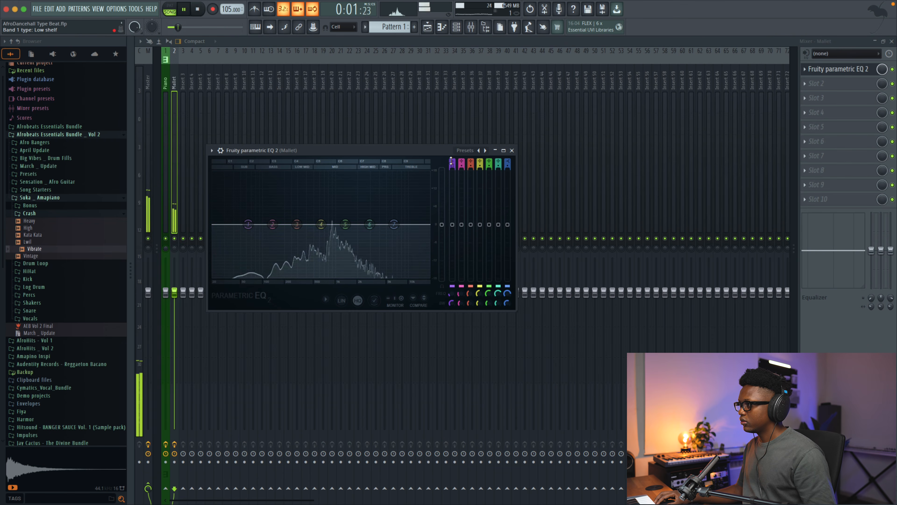
drag(452, 160, 451, 152)
key(space)
drag(249, 224, 275, 224)
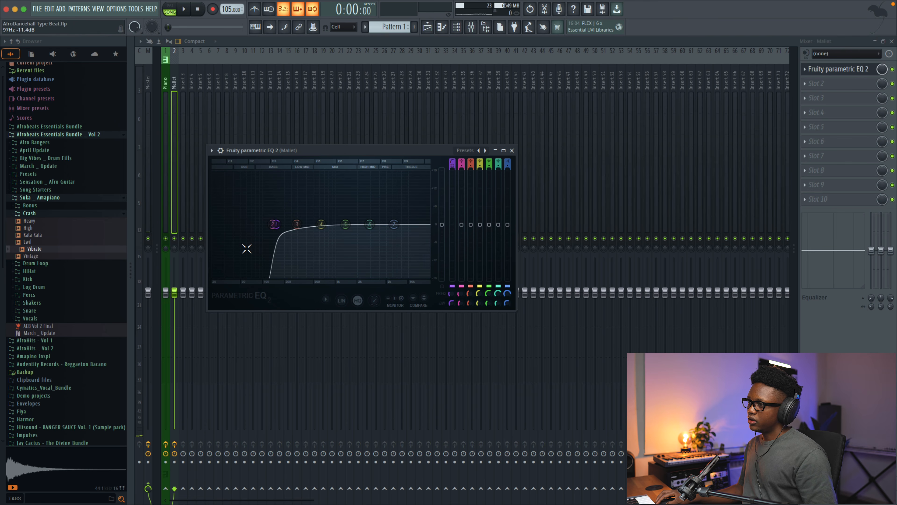
key(space)
drag(275, 224, 289, 224)
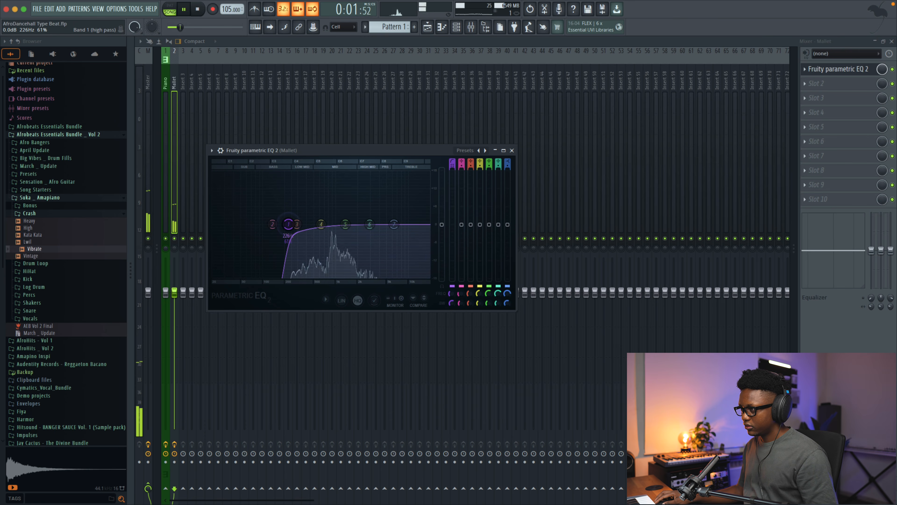
click(511, 151)
key(space)
Load RC-20 Retro Color into slot 2 of the Mallet mixer track and start playback to hear it
click(806, 83)
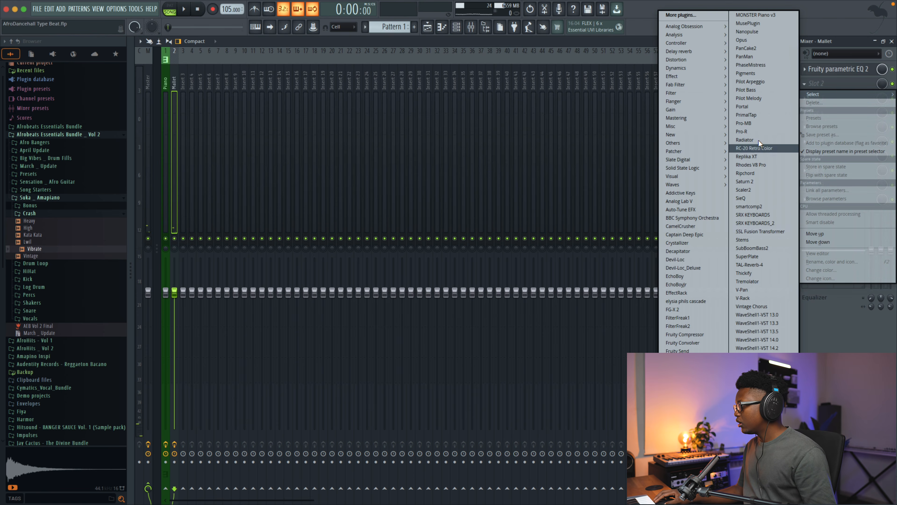
click(753, 147)
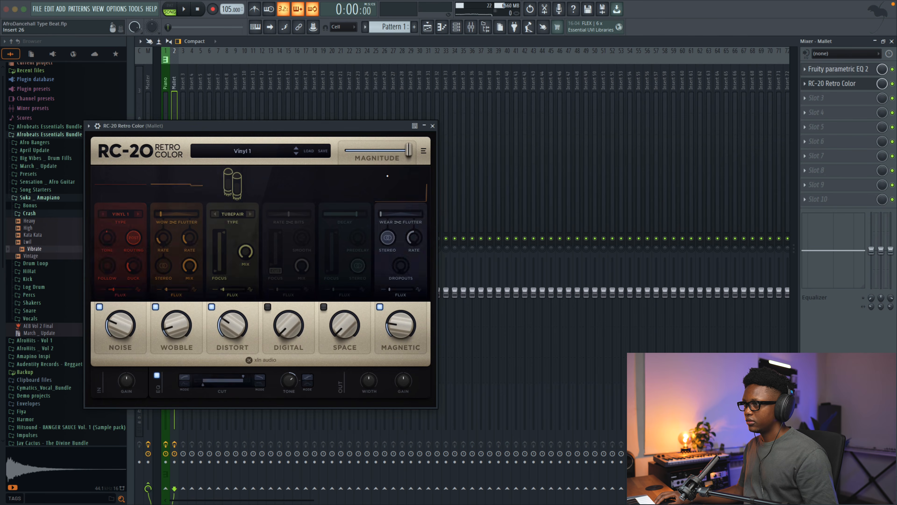
key(space)
Disable the noise module in RC-20 Retro Color, set wobble to 23% and lower distort to about 18%
click(100, 306)
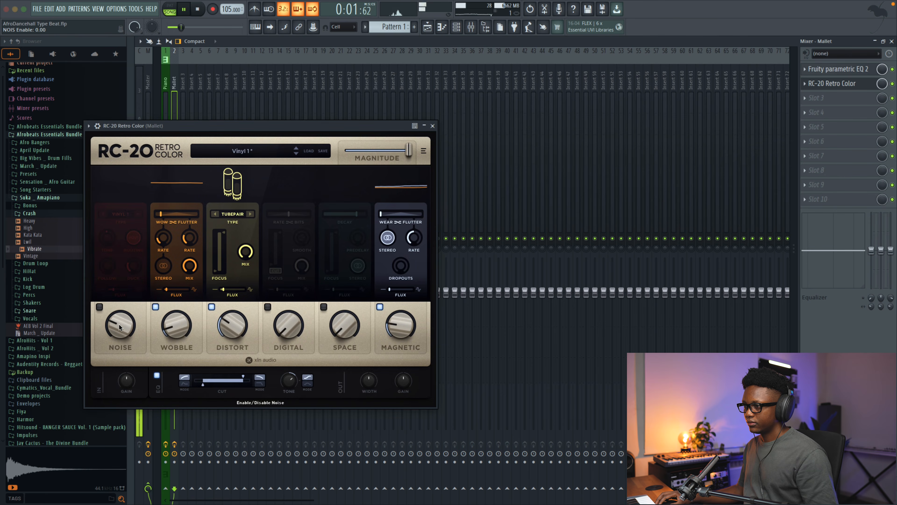
drag(186, 327, 182, 300)
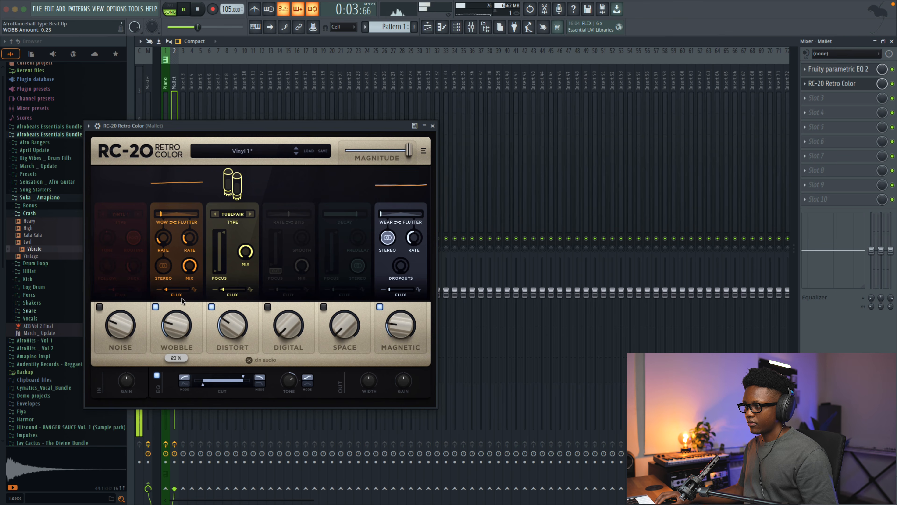
drag(233, 322, 223, 337)
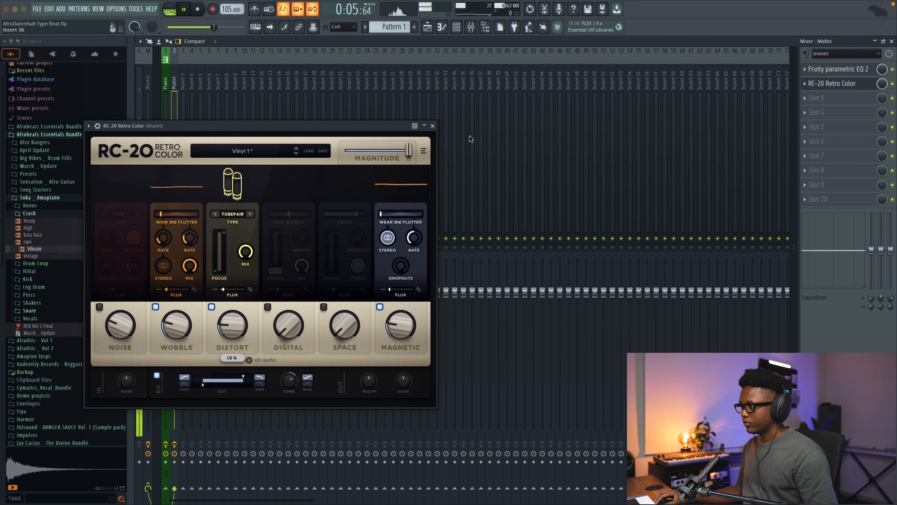
click(432, 126)
key(space)
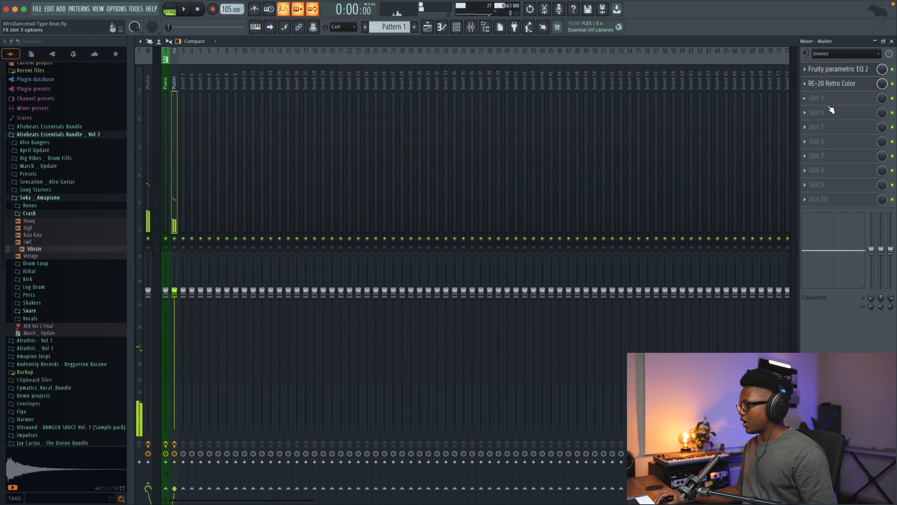
Return to the channel rack, unsolo the Mallet channel and play the pattern with all channels
click(892, 41)
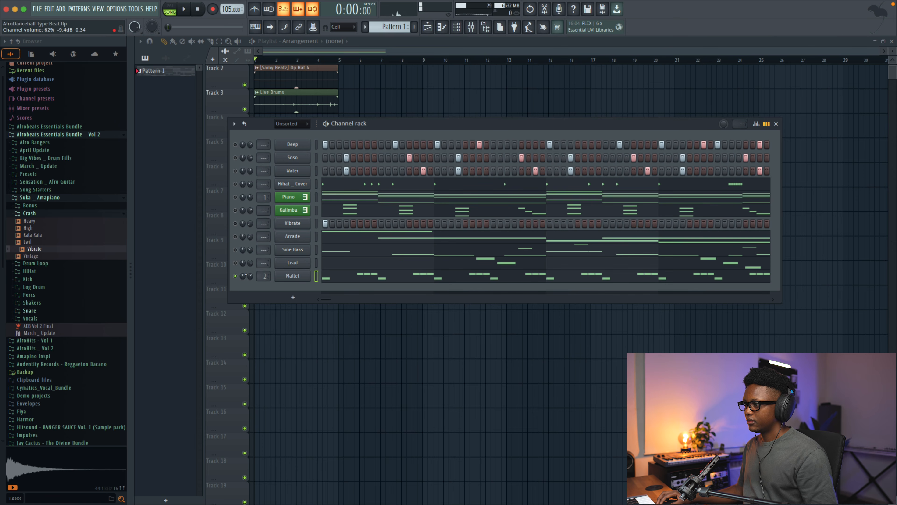
key(space)
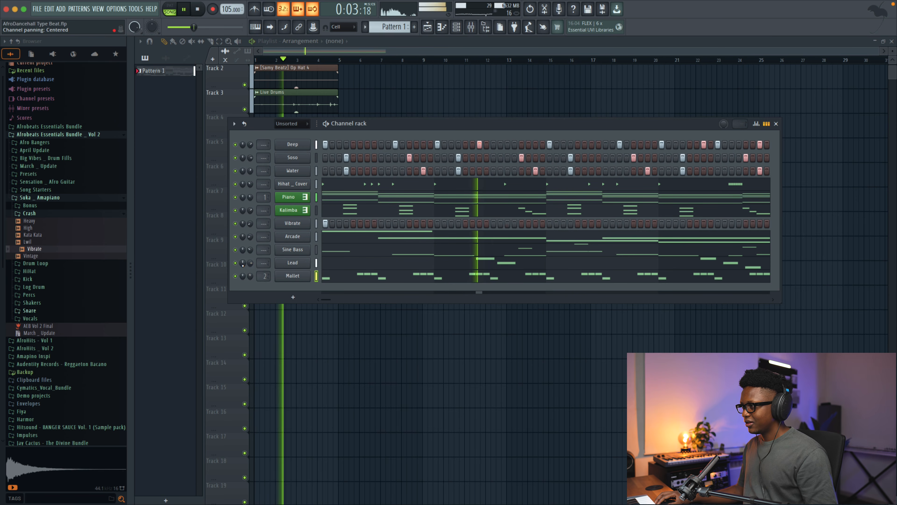
key(space)
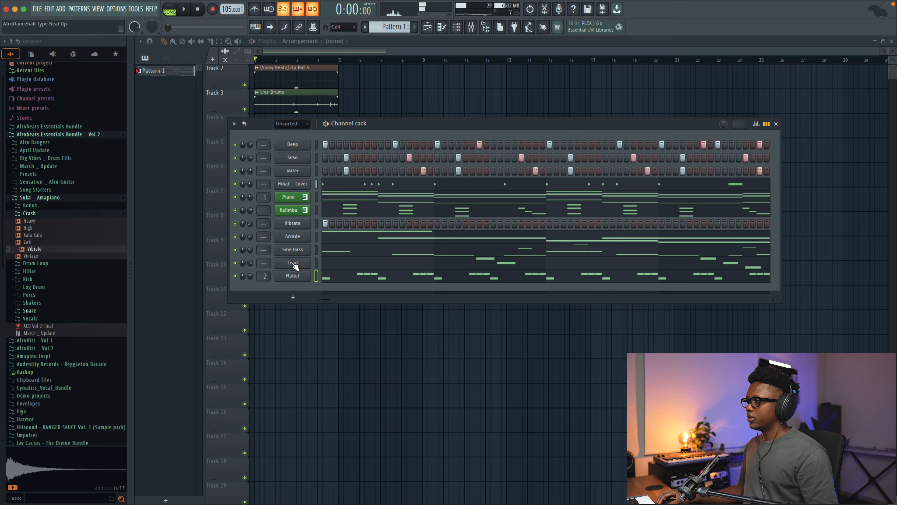
Route the Lead channel to free mixer track 3 from its detailed settings and close the Kontakt window
click(293, 263)
click(9, 45)
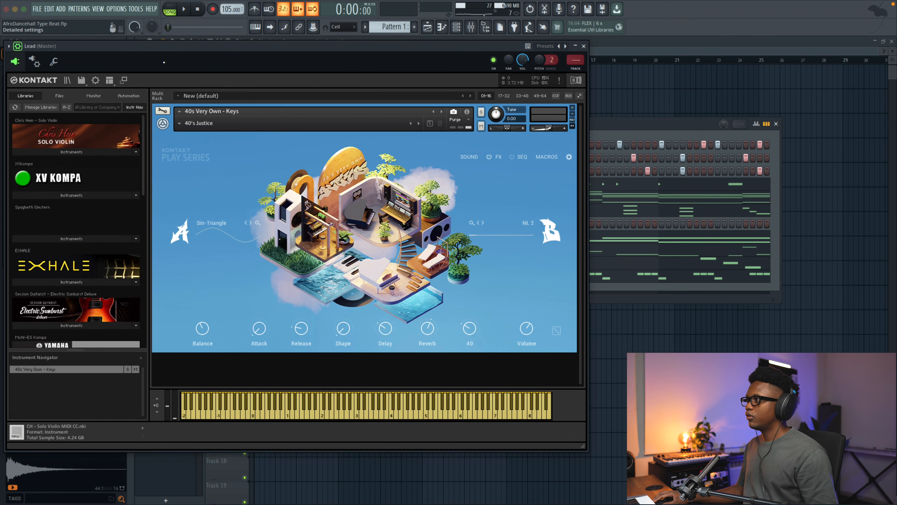
double_click(581, 65)
click(584, 46)
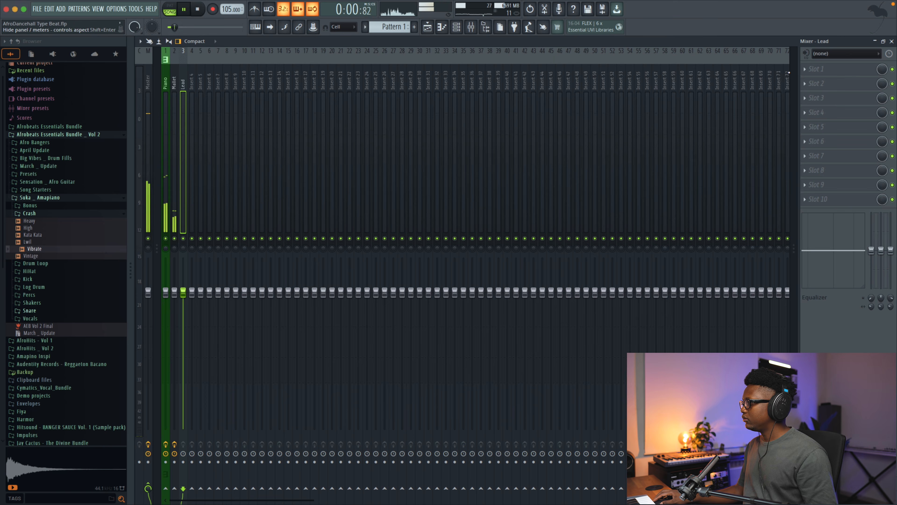
Load Fruity Parametric EQ 2 into slot 1 of the Lead mixer track and high-pass band 1 at about 278 Hz
click(806, 70)
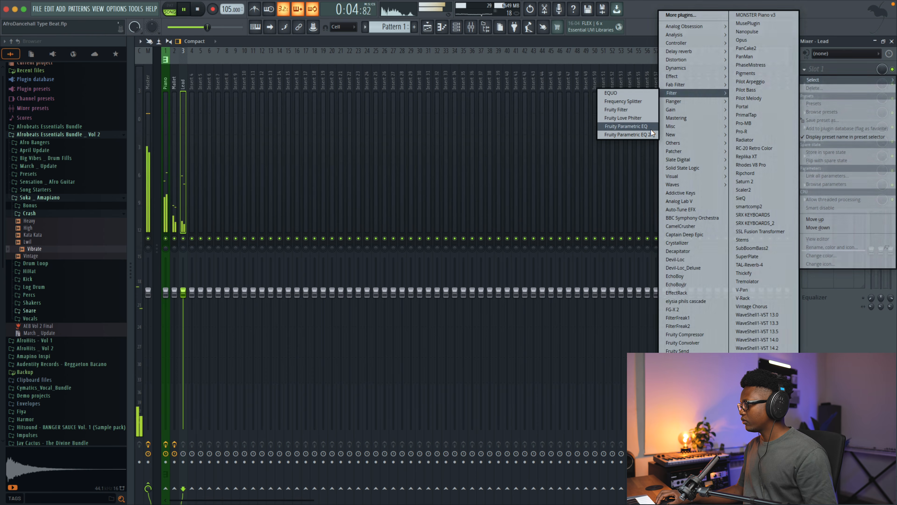
click(647, 134)
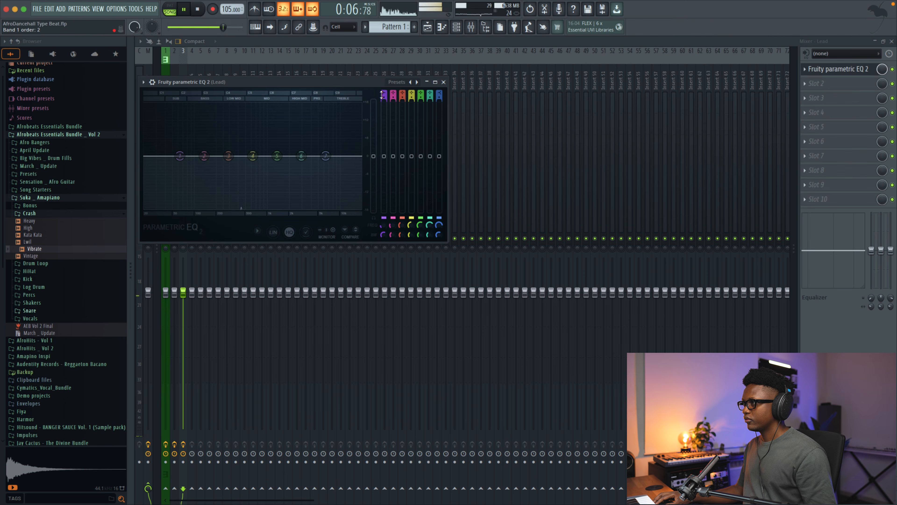
drag(384, 95, 384, 110)
key(space)
key(space)
drag(189, 156, 228, 155)
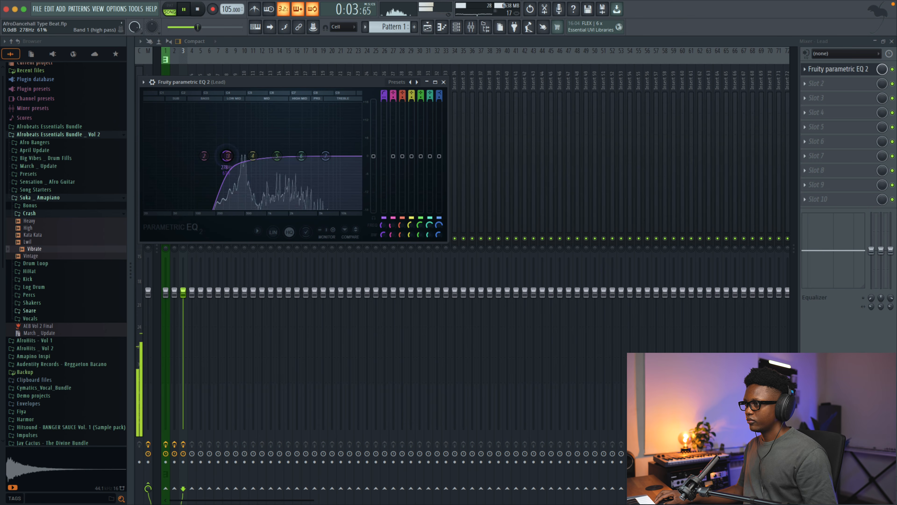
click(445, 82)
key(space)
Load Fruity Delay 3 into slot 2 of the Lead mixer track, with the ping pong model and output wet at about 24%
click(808, 88)
mouse_move(699, 85)
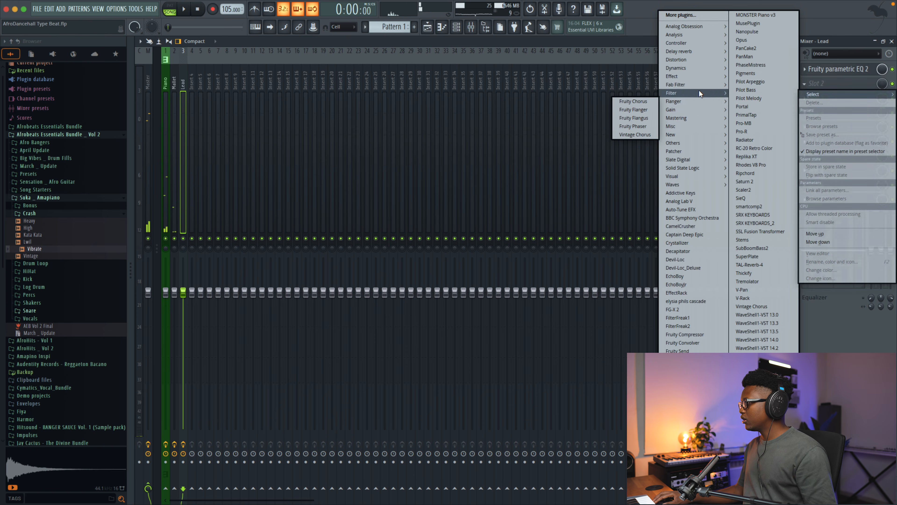
mouse_move(679, 51)
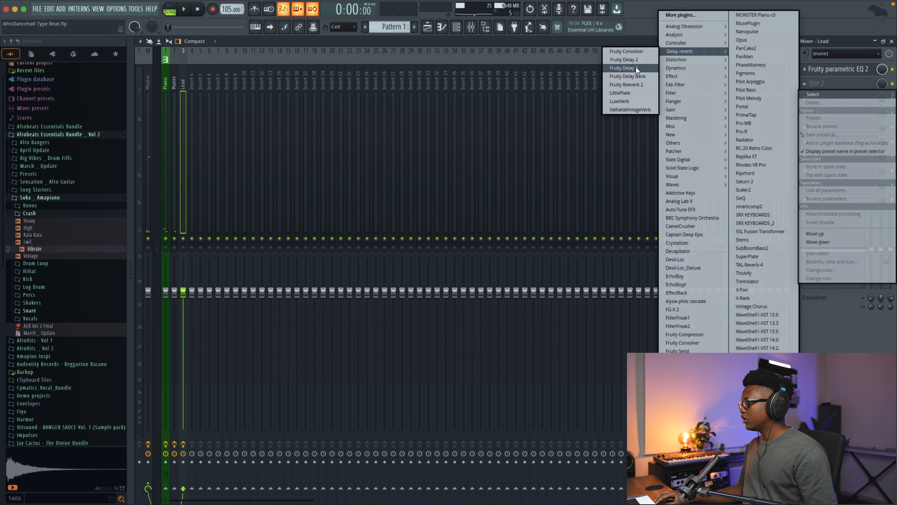
click(629, 68)
key(space)
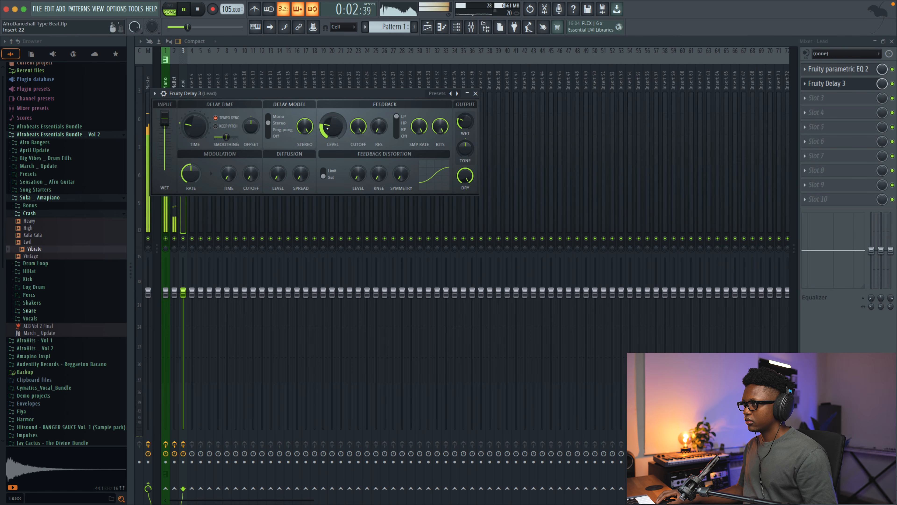
click(275, 132)
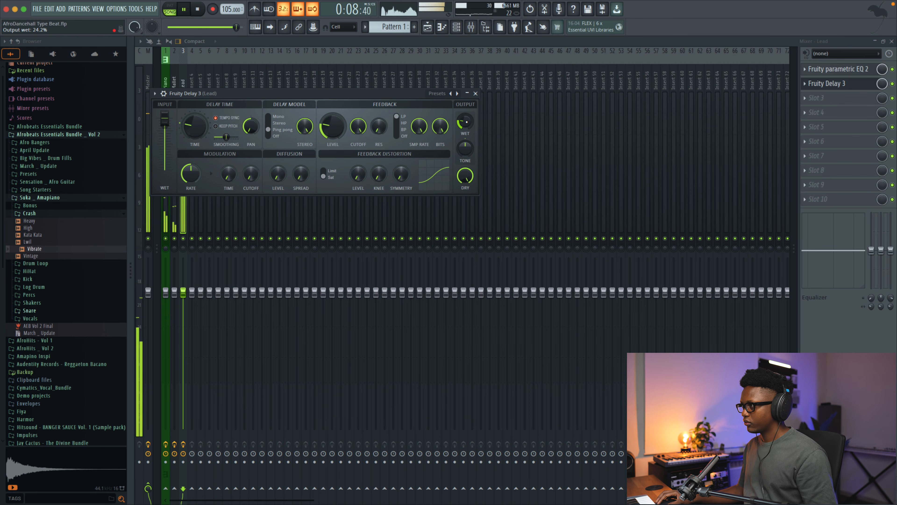
click(476, 94)
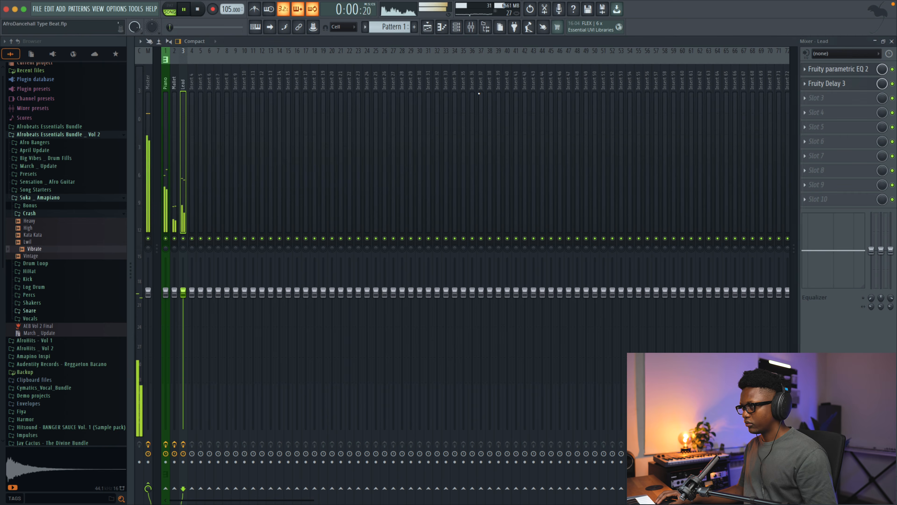
click(892, 42)
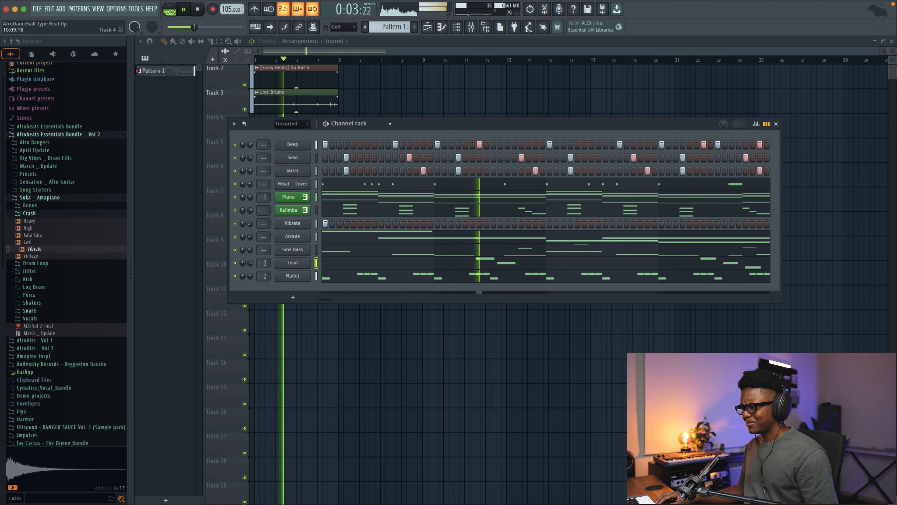
Set the Arcade channel volume to 19%, lower the Mallet channel volume slightly and stop playback
drag(250, 237, 250, 236)
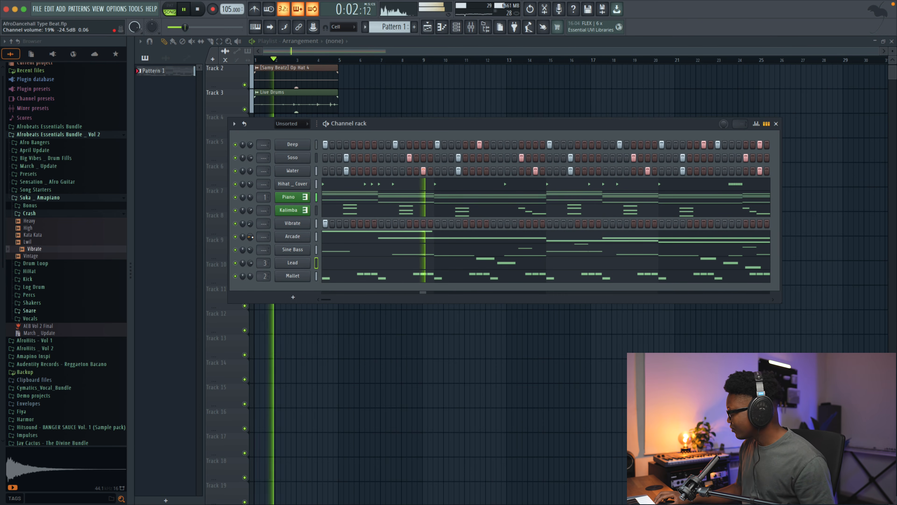
drag(250, 276, 250, 279)
key(space)
Show all channels in the channel rack and move Live Drums and Op Hat 4 up to sit directly above Piano
click(308, 124)
click(285, 134)
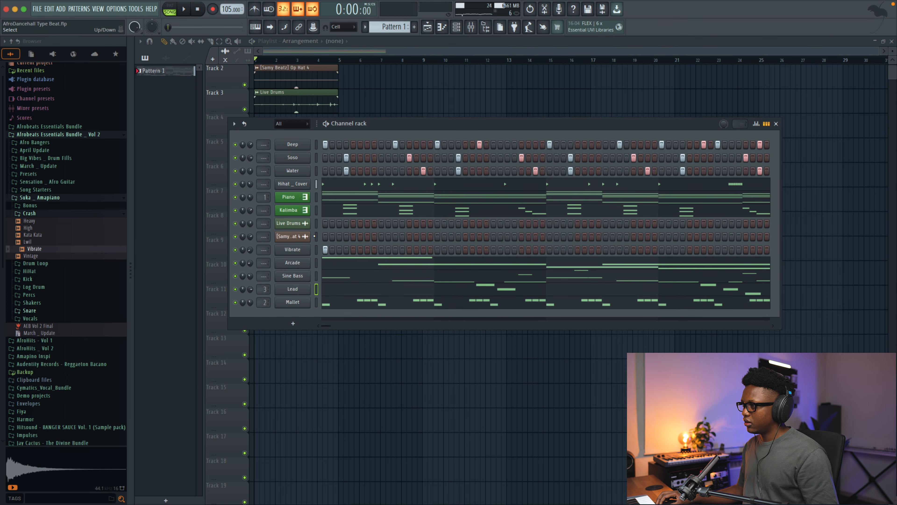
click(316, 236)
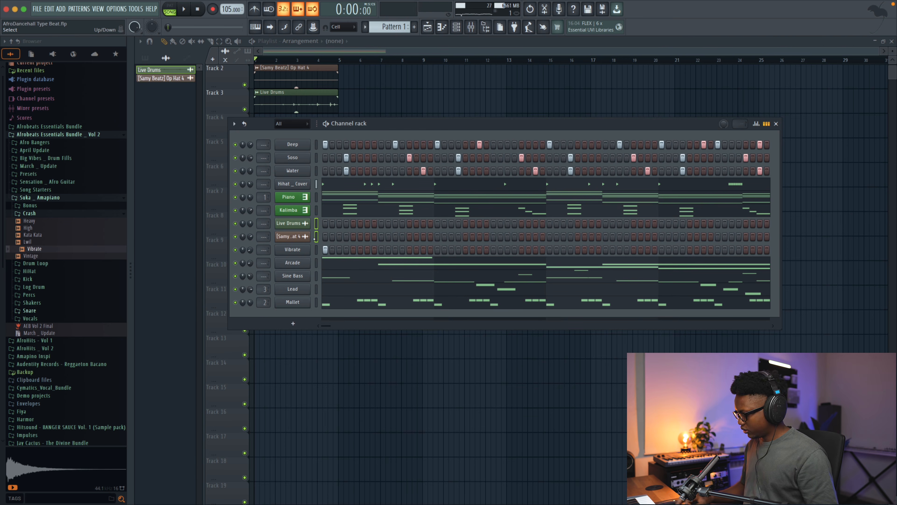
key(alt+Up)
key(alt+Up)
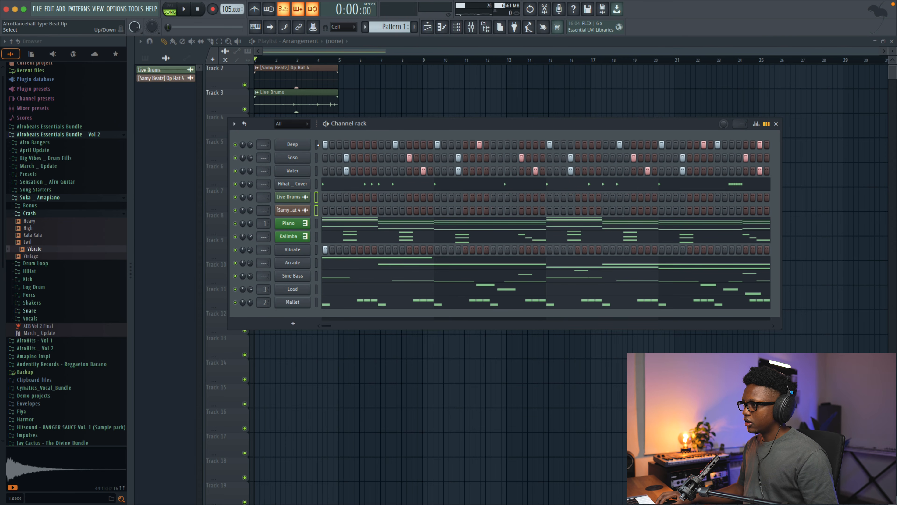
Route the selected drum channels, Deep through Op Hat 4, to consecutive mixer tracks starting from insert 15
click(471, 27)
click(289, 64)
right_click(293, 47)
mouse_move(376, 148)
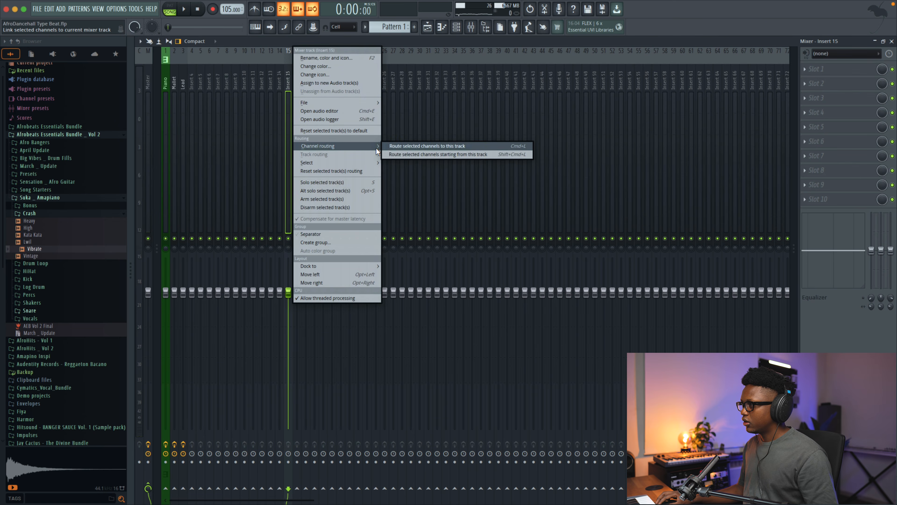
click(417, 154)
Route mixer tracks 15 to 20 only to insert 21 and play the pattern briefly to check the signal
shift+click(330, 117)
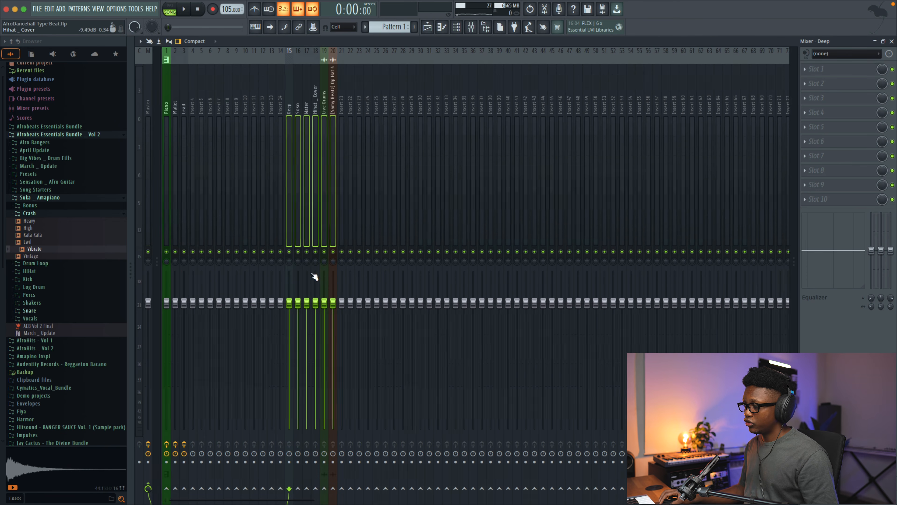
right_click(342, 488)
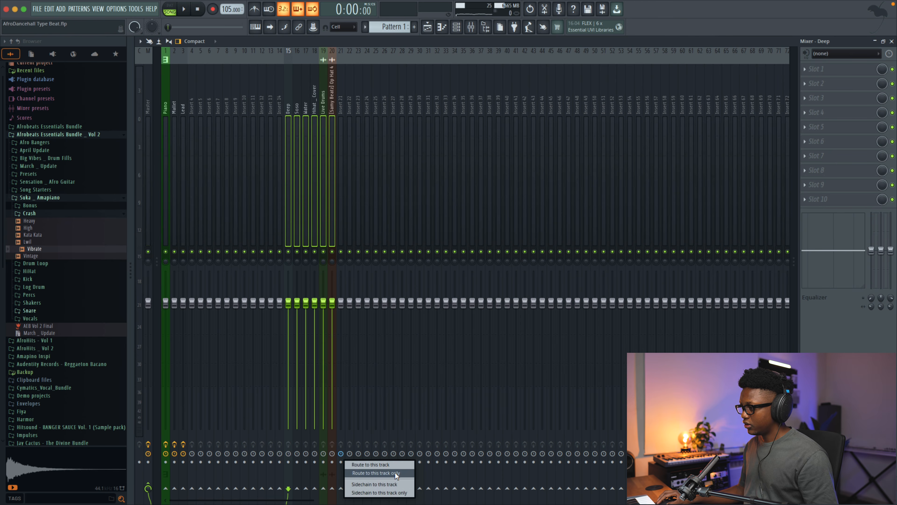
click(381, 472)
key(space)
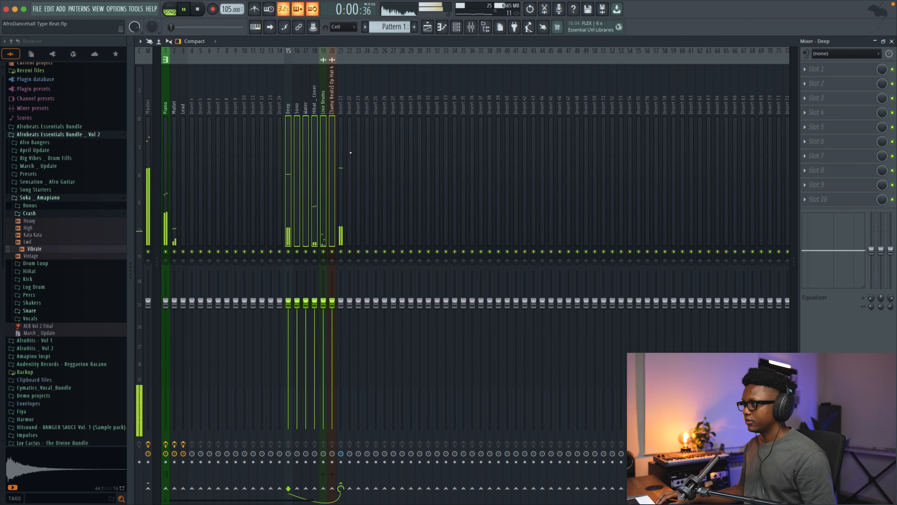
click(339, 106)
key(space)
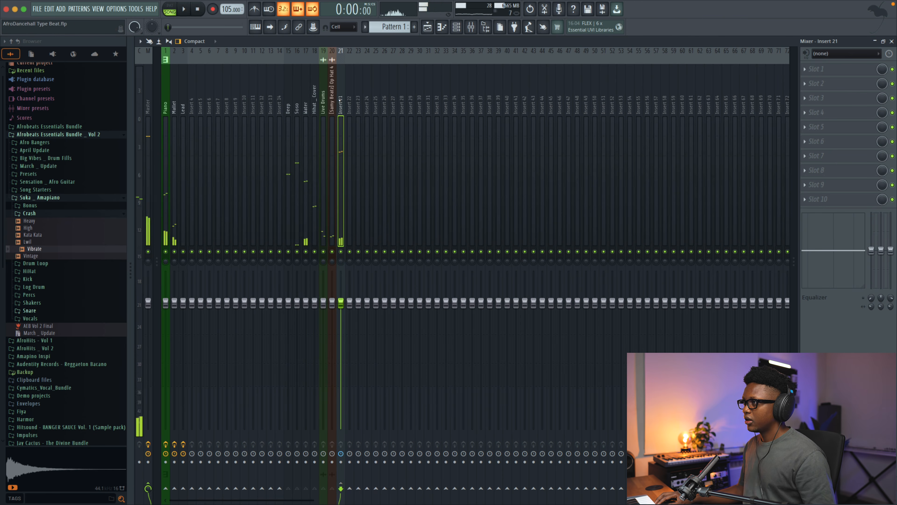
Name mixer insert 21 with the Drums preset name and play the pattern to check the drum bus
key(F2)
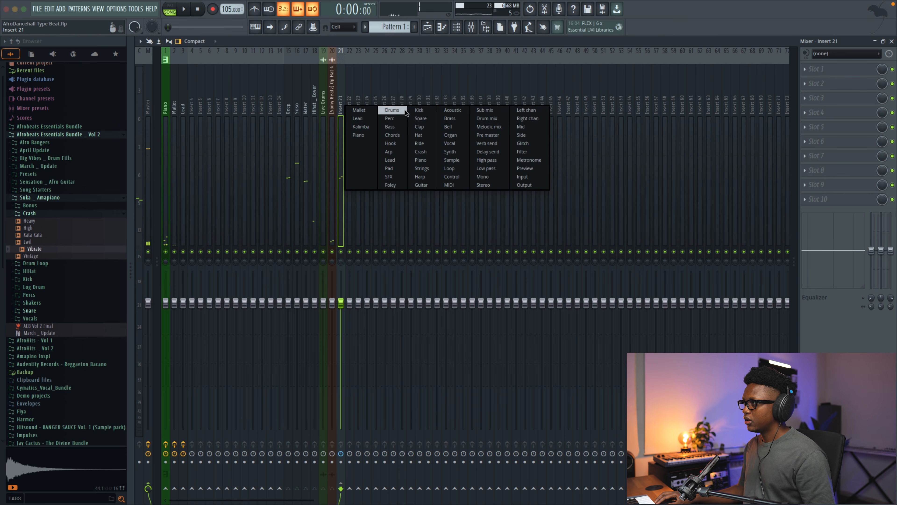
click(395, 111)
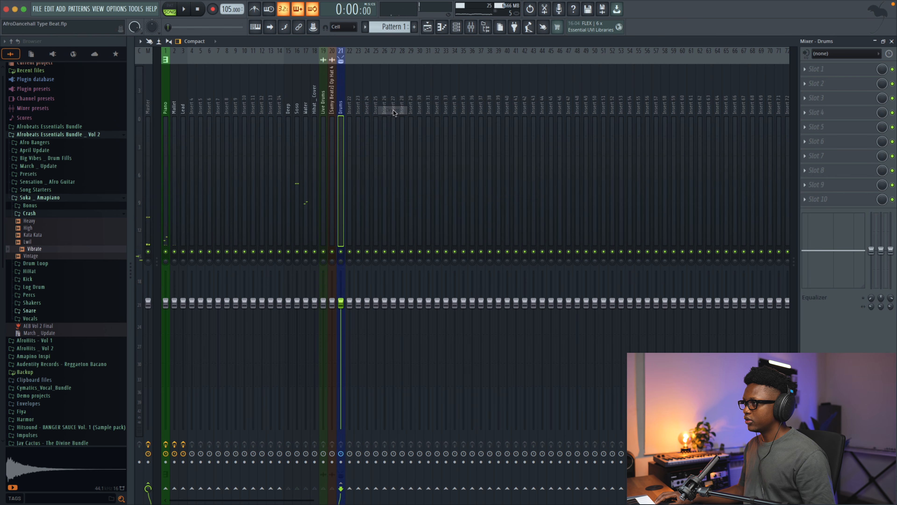
key(space)
click(332, 90)
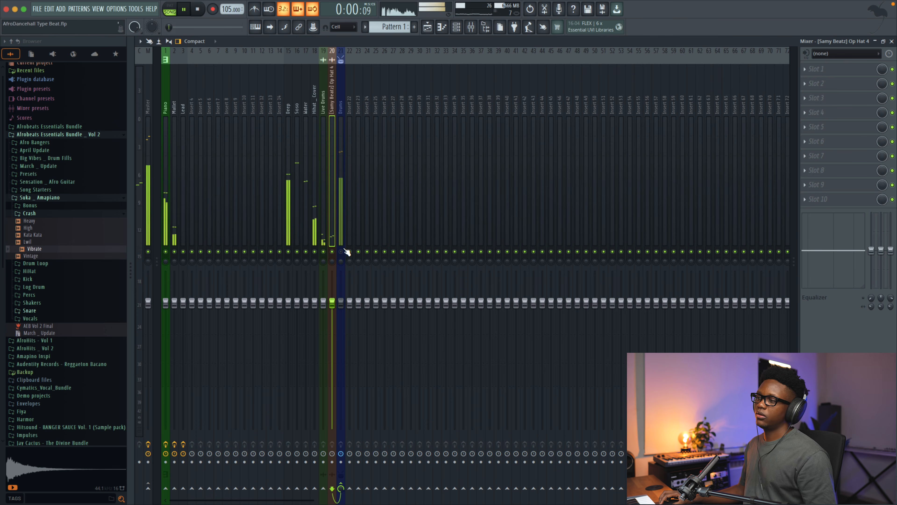
key(space)
Load Decapitator into slot 1 of the Drums mixer track, start playback and place its window in mid-screen
click(342, 194)
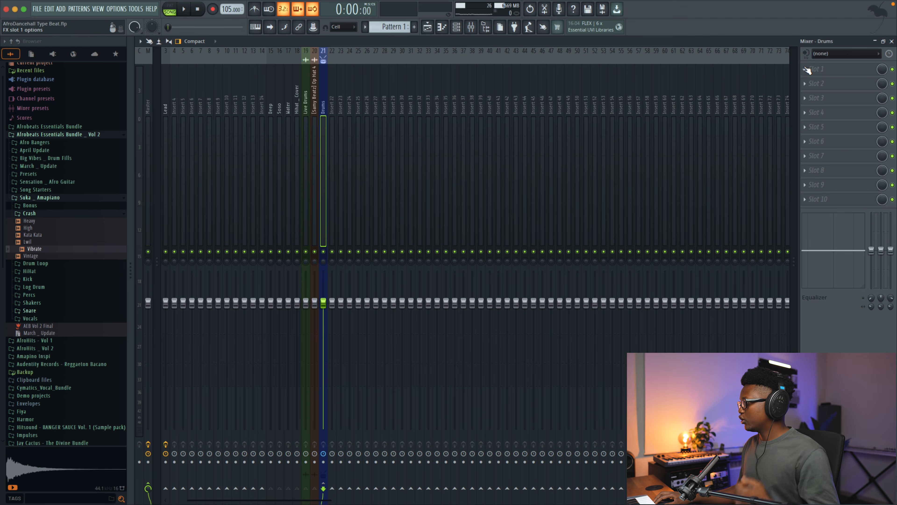
click(807, 69)
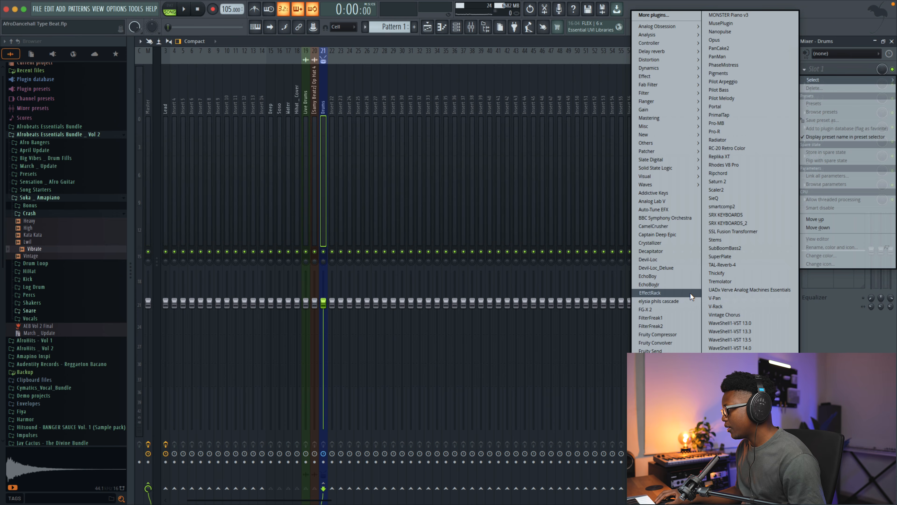
click(658, 250)
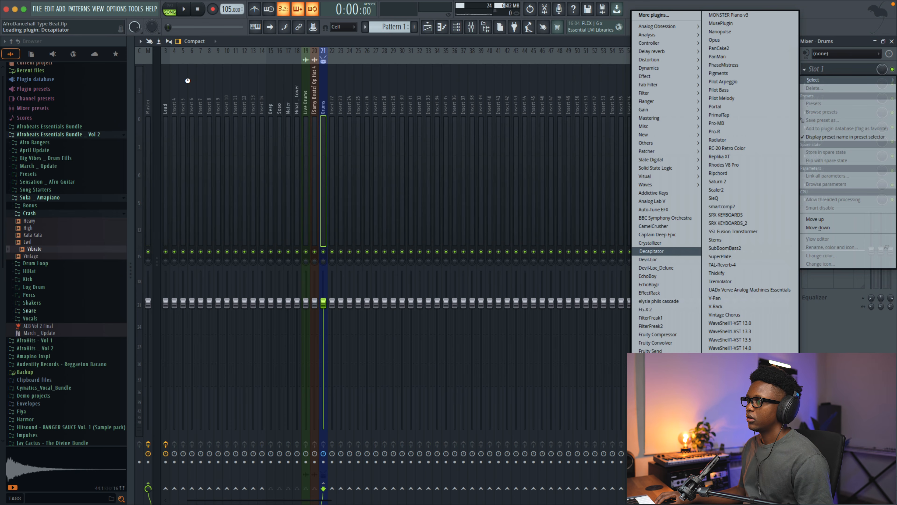
key(space)
drag(194, 92, 343, 183)
Audition Decapitator styles E, A and N with different drive amounts on the drums, then return to style A and close the plugin
click(356, 350)
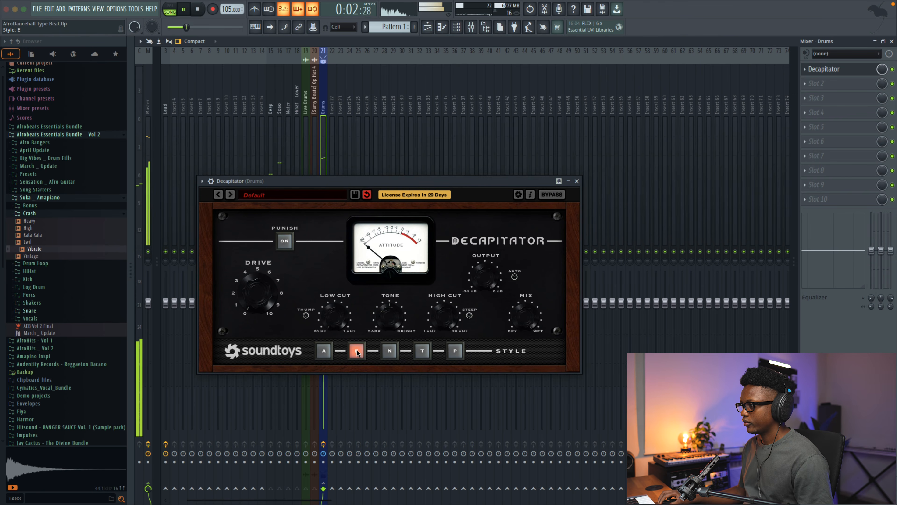
drag(251, 273, 250, 277)
mouse_move(236, 244)
mouse_down()
mouse_move(230, 257)
mouse_move(231, 243)
mouse_up()
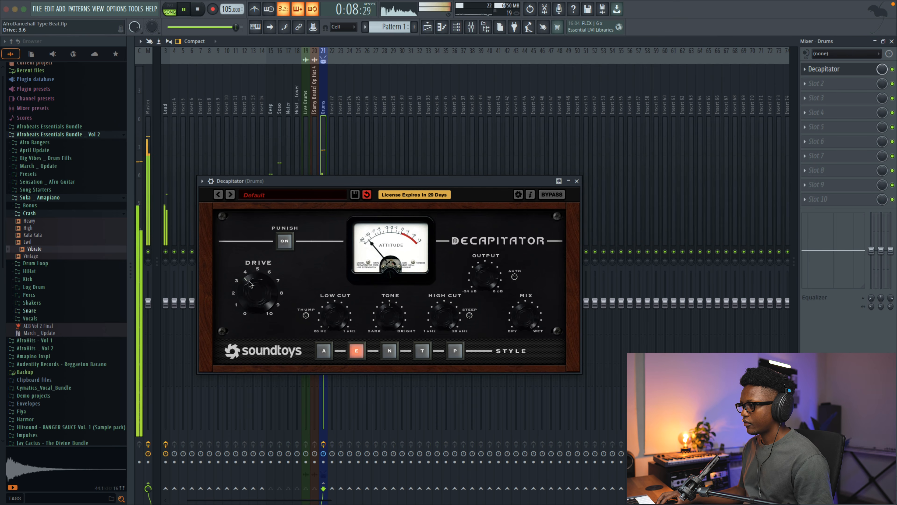
click(322, 350)
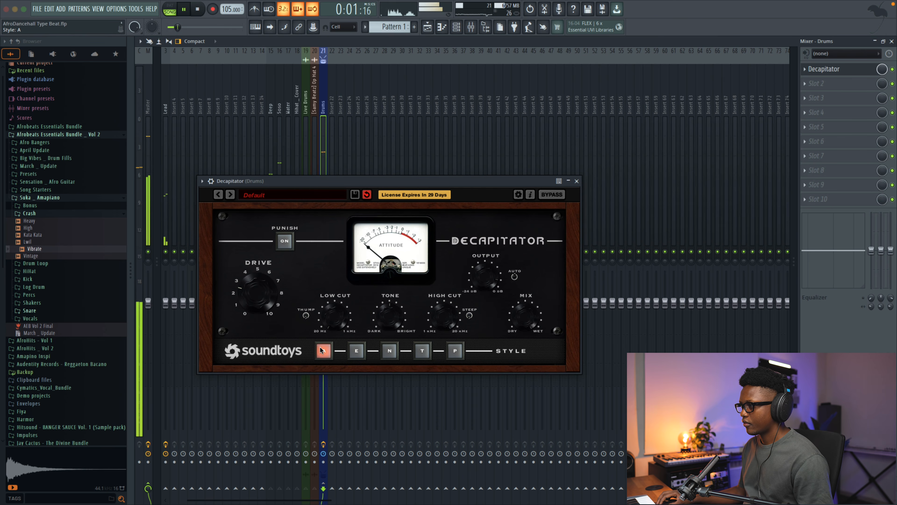
click(356, 351)
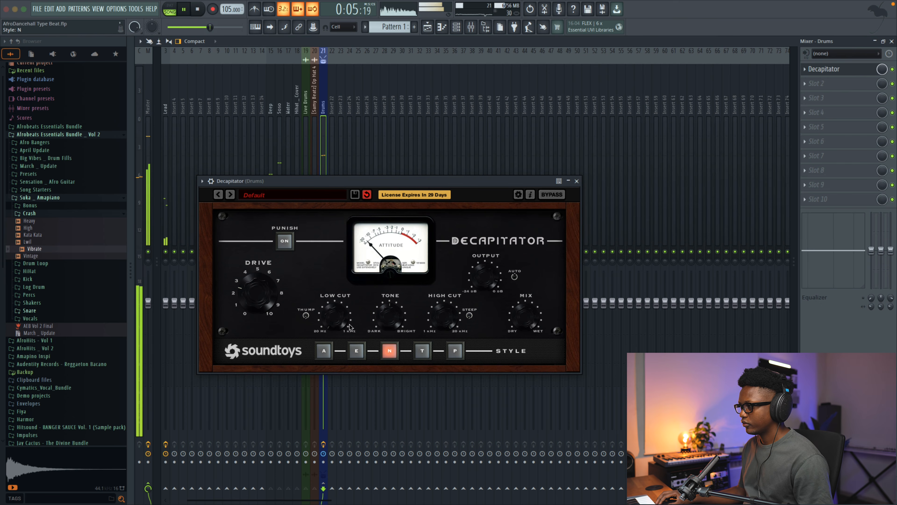
drag(247, 292, 243, 297)
key(space)
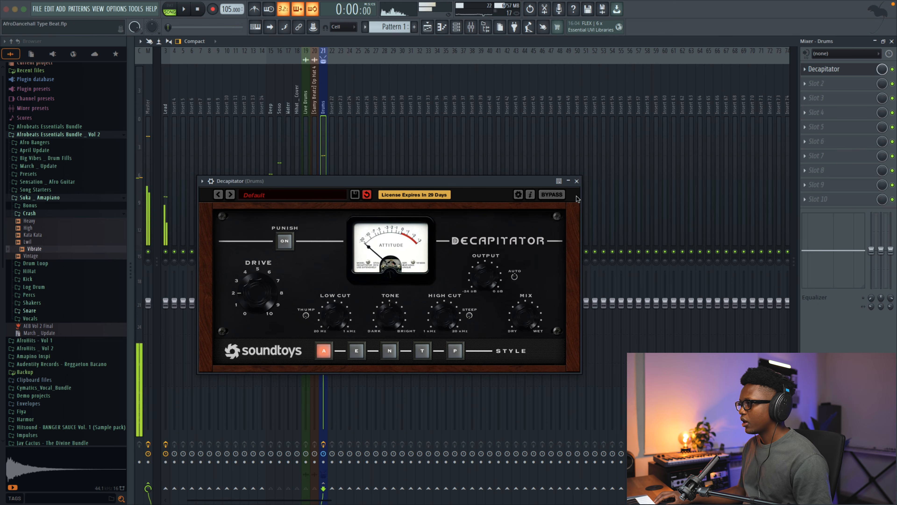
click(577, 181)
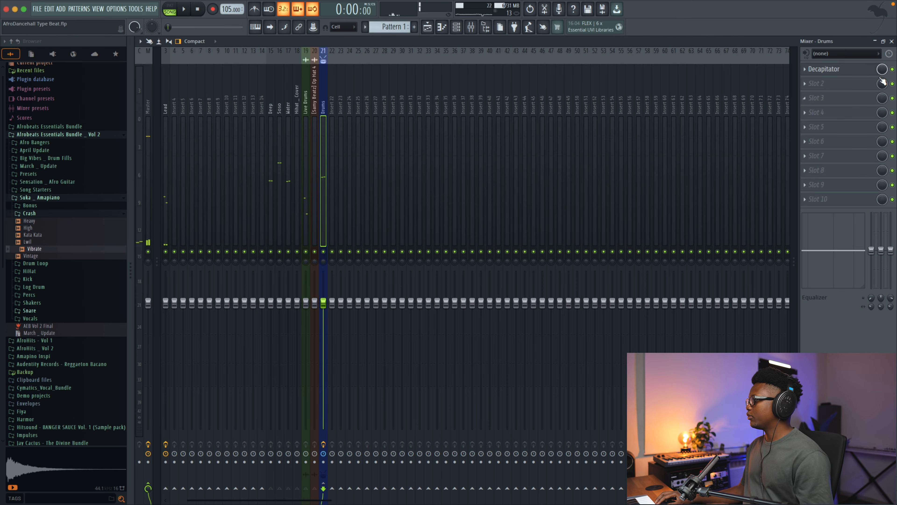
click(832, 69)
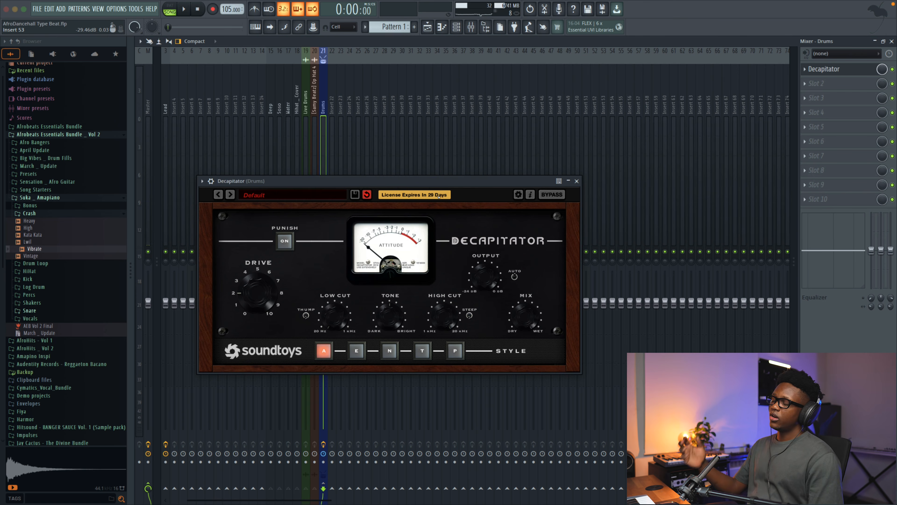
click(576, 181)
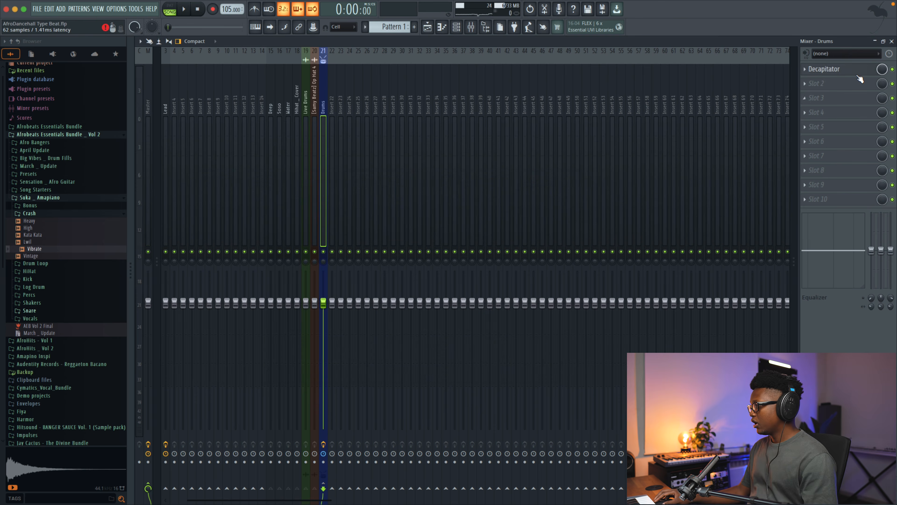
Load UADx Verve Analog Machines Essentials into slot 2 of the Drums track and raise its sweeten drive during playback
click(801, 84)
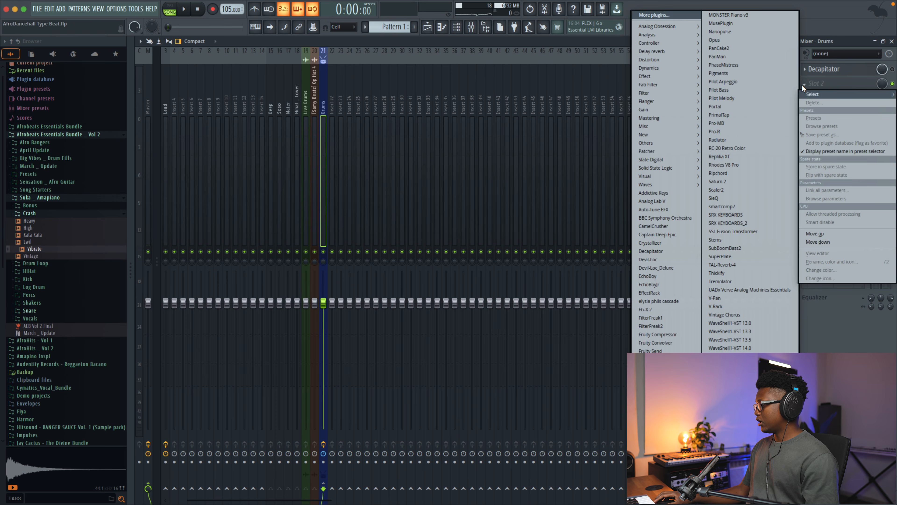
click(736, 290)
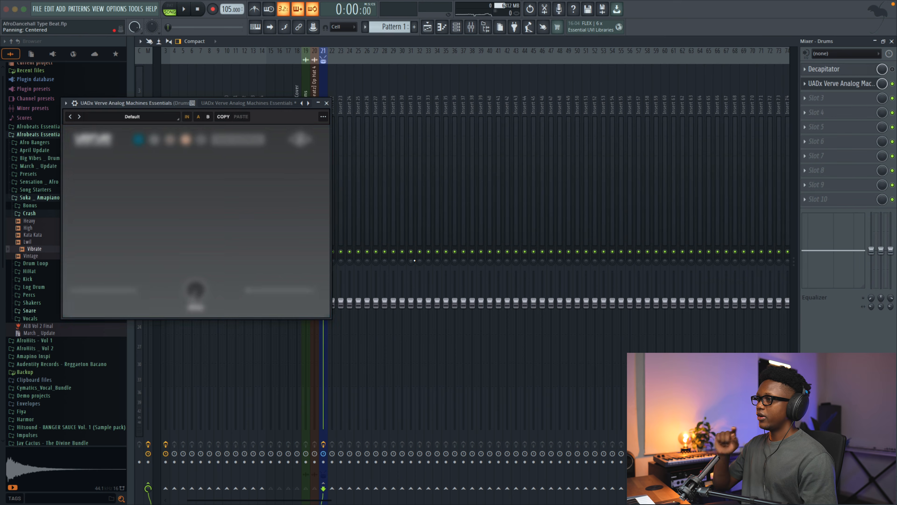
key(space)
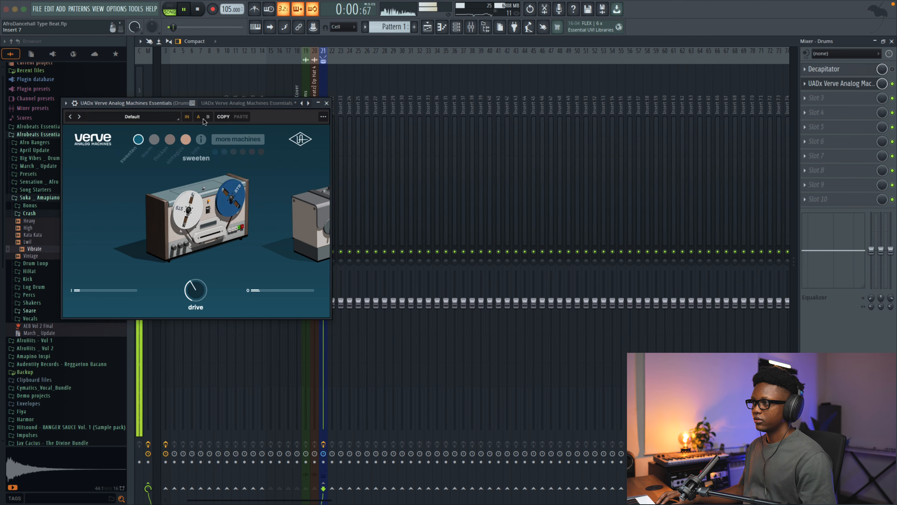
drag(196, 291, 190, 263)
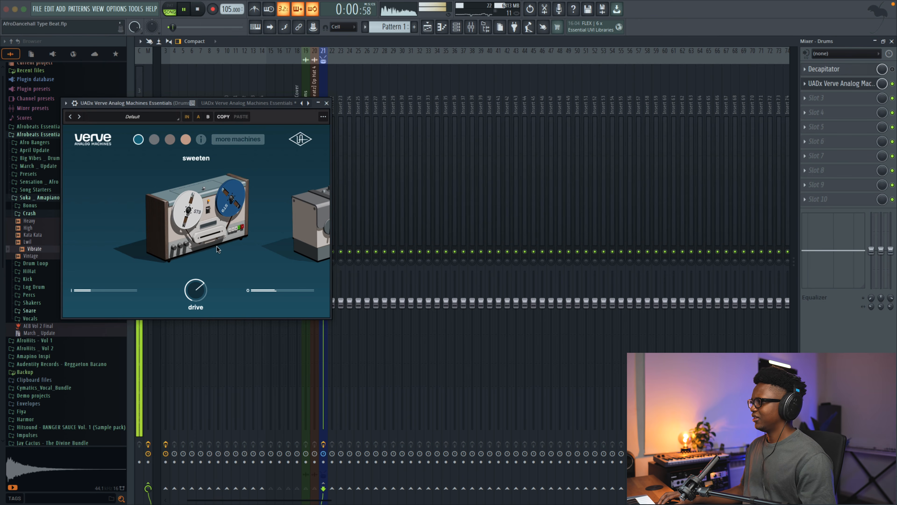
Compare the drums with Verve off and on, close its window and lower the Drums track volume to 94%
click(892, 84)
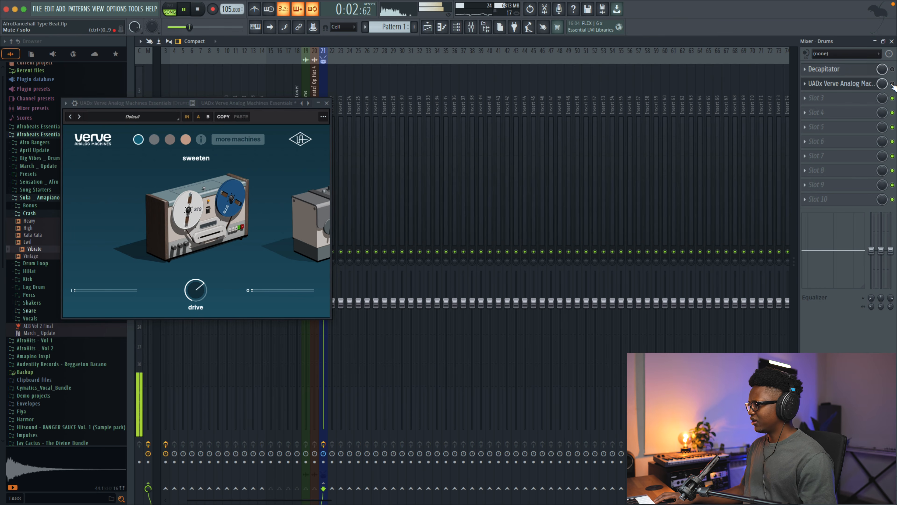
click(893, 83)
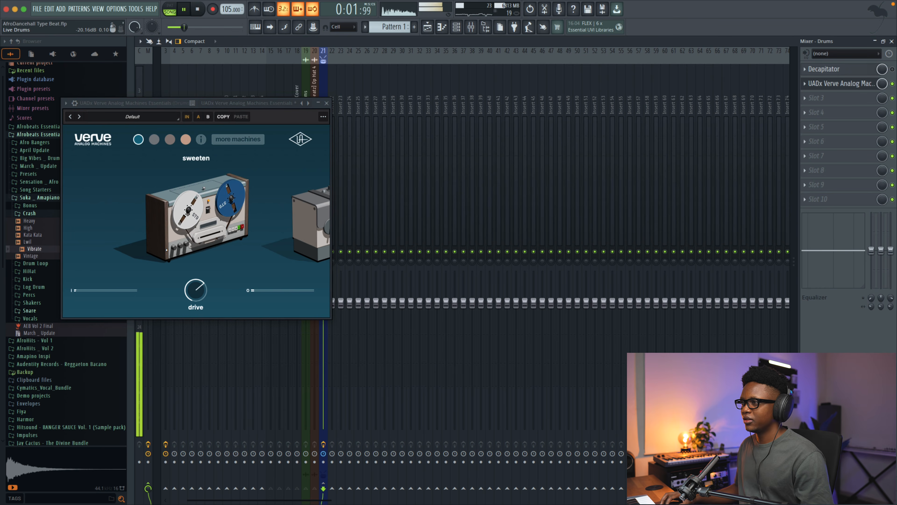
click(327, 103)
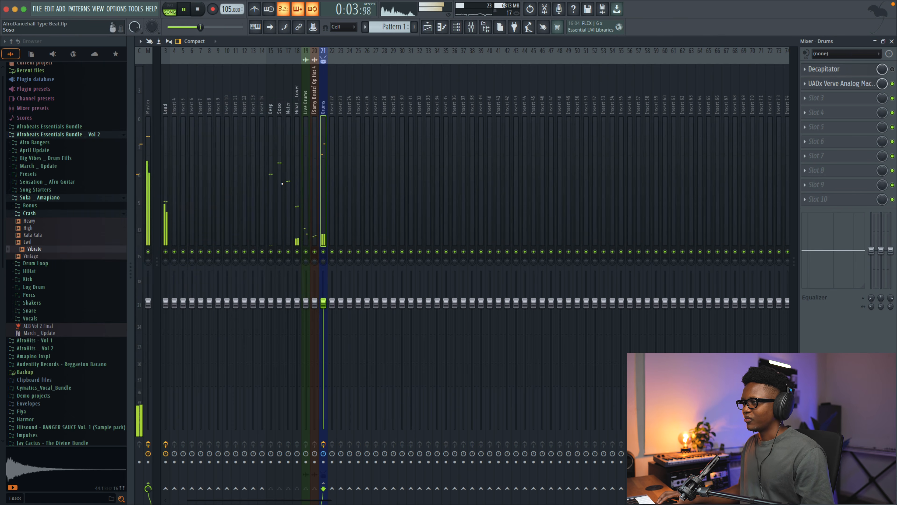
drag(323, 307, 323, 310)
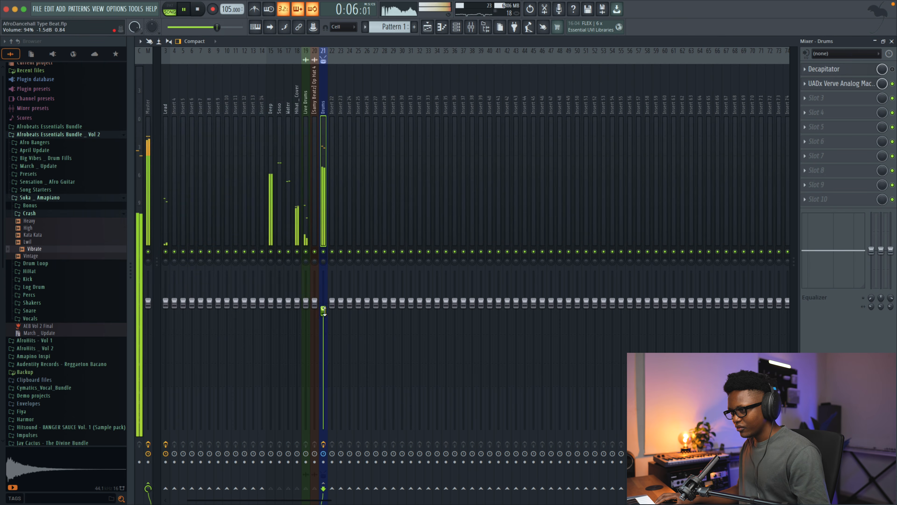
Select the Master mixer track, stop playback and load SSL Fusion Stereo Image into effect slot 3
click(147, 143)
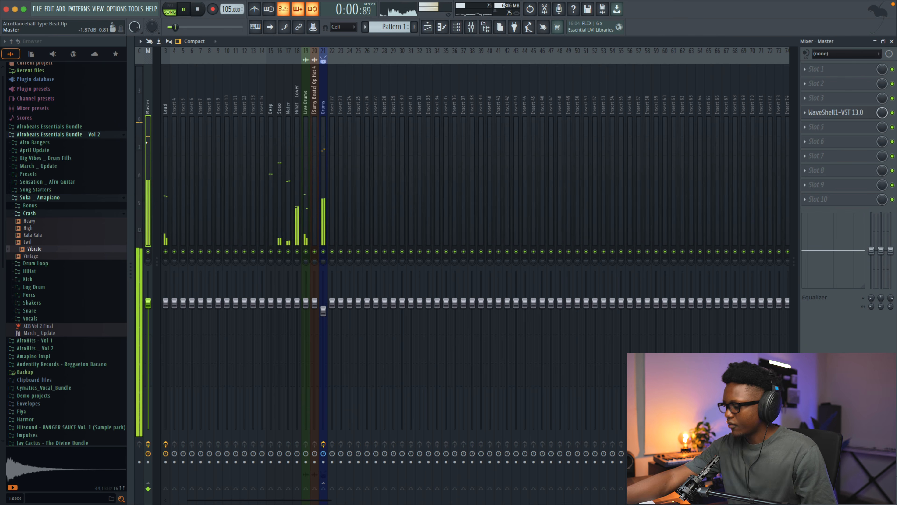
key(space)
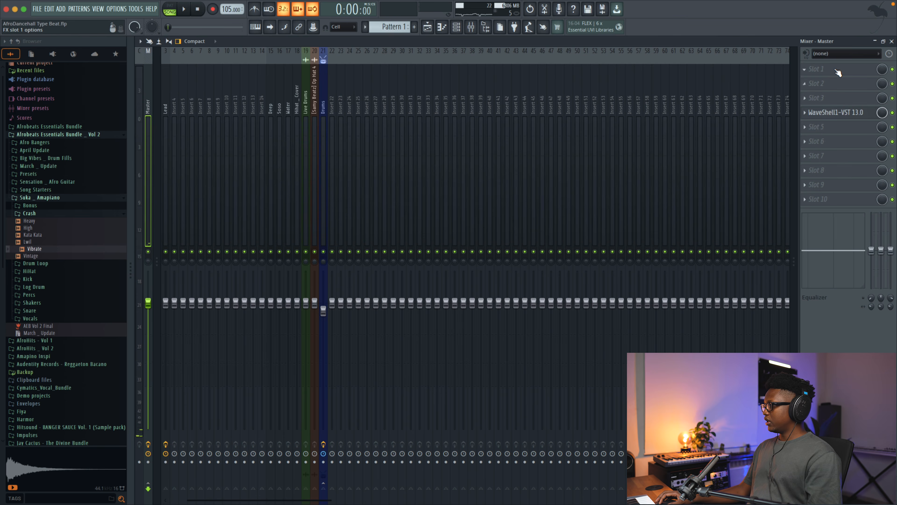
click(809, 102)
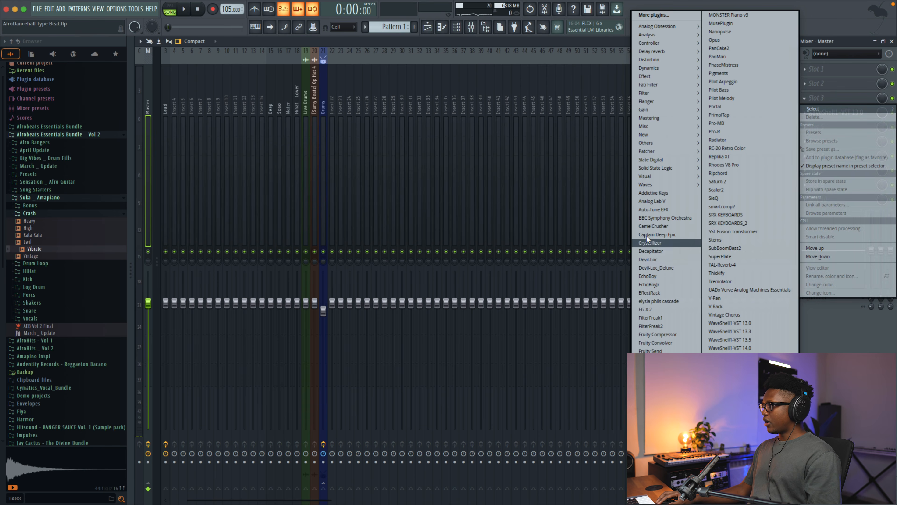
mouse_move(652, 169)
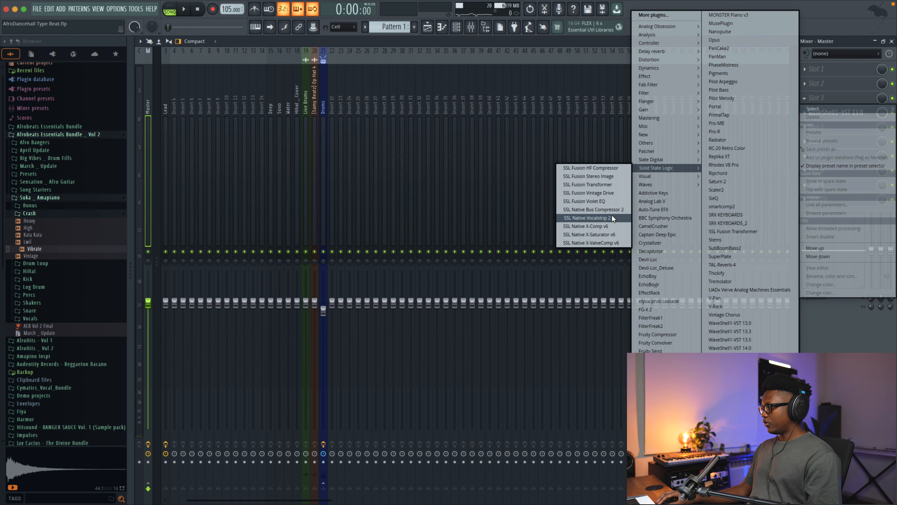
click(602, 177)
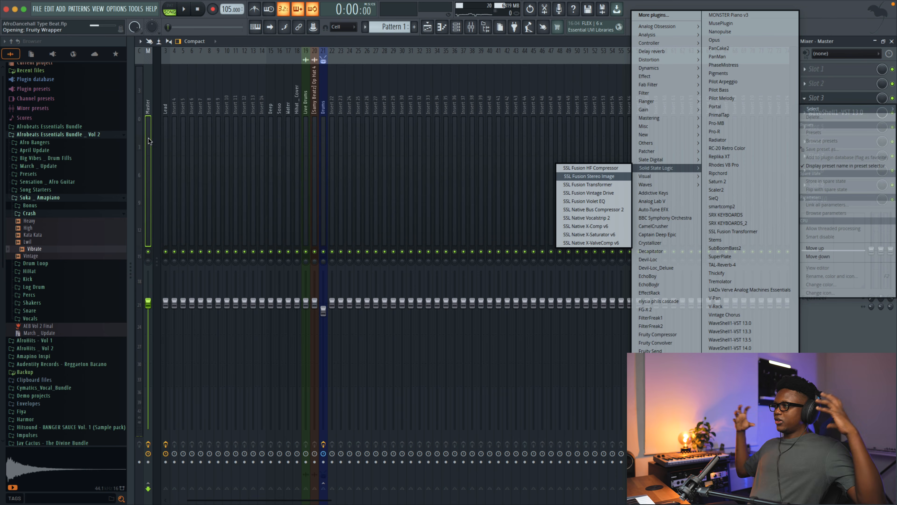
During playback with the side signal soloed, set Space to 3.9 dB and Width to 1.7 dB, then unsolo, close the plugin and stop playback
key(space)
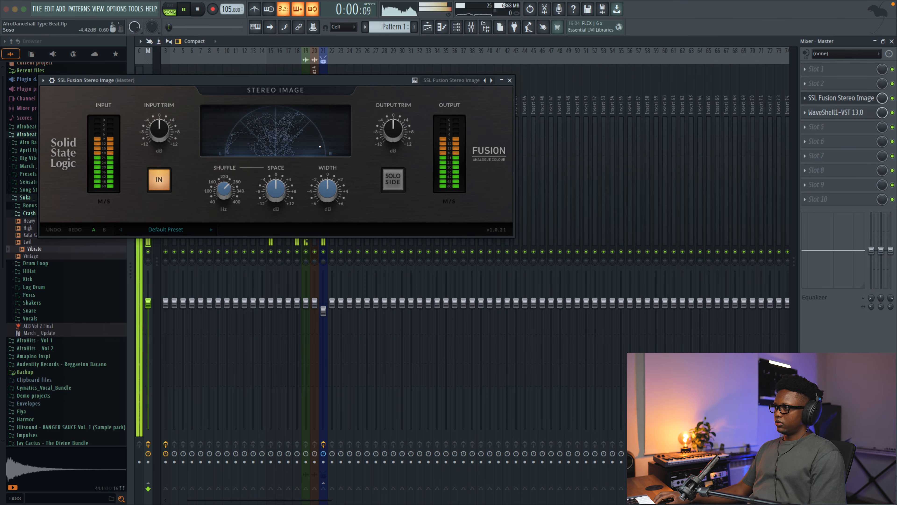
click(393, 179)
drag(274, 195, 323, 173)
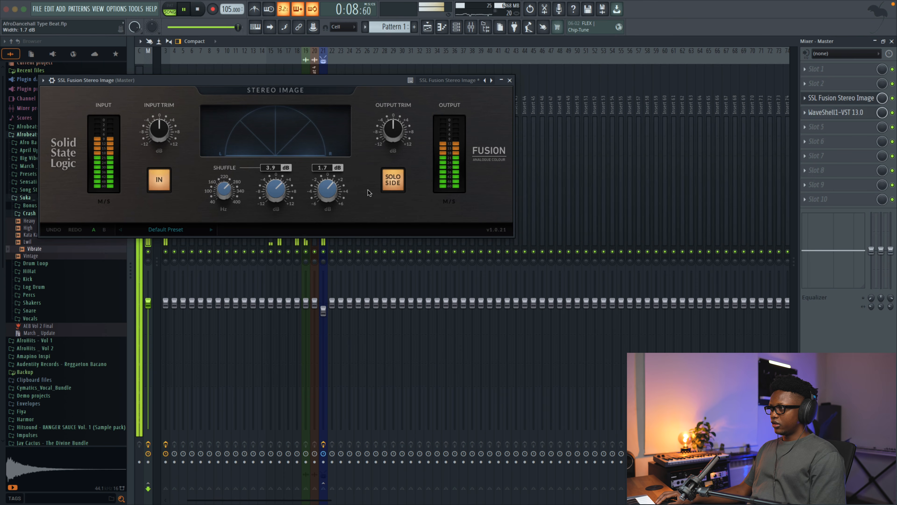
click(392, 179)
click(510, 80)
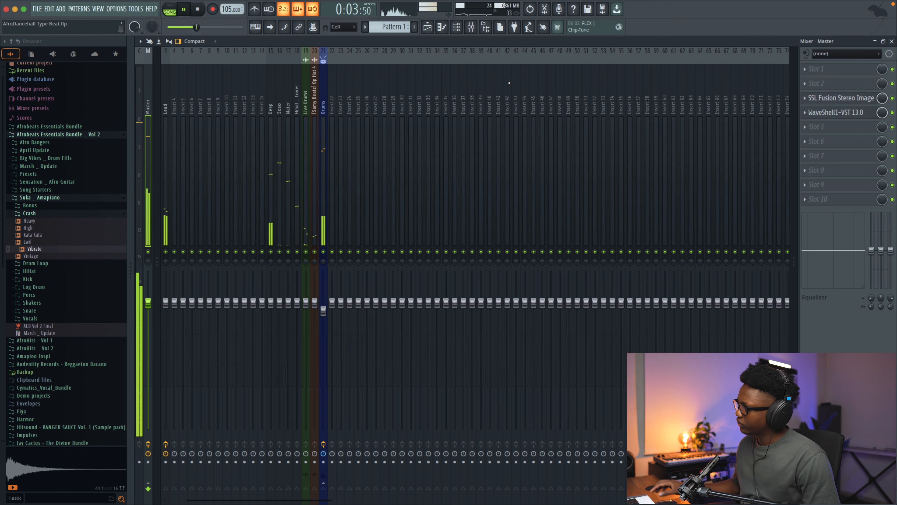
key(space)
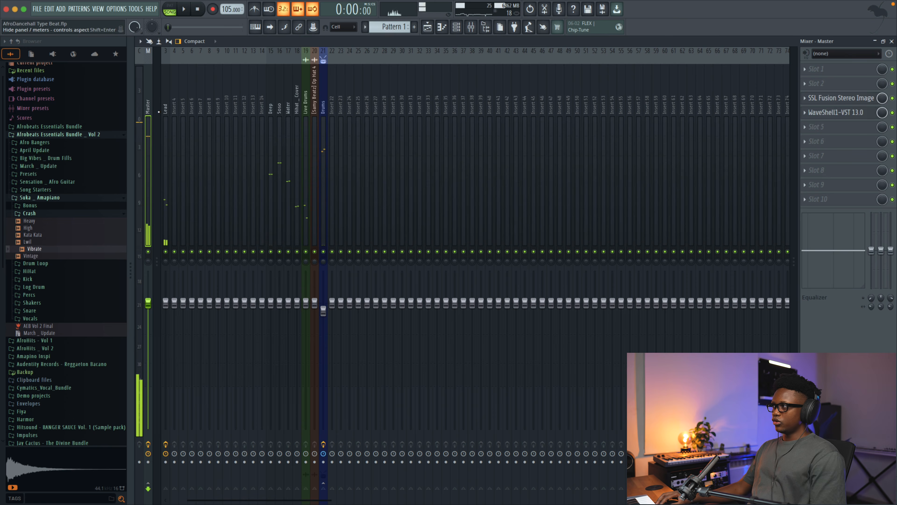
Load Fruity Stereo Enhancer into slot 1 of the Master, set stereo separation to 100% merged and play the beat in mono
click(806, 68)
mouse_move(657, 60)
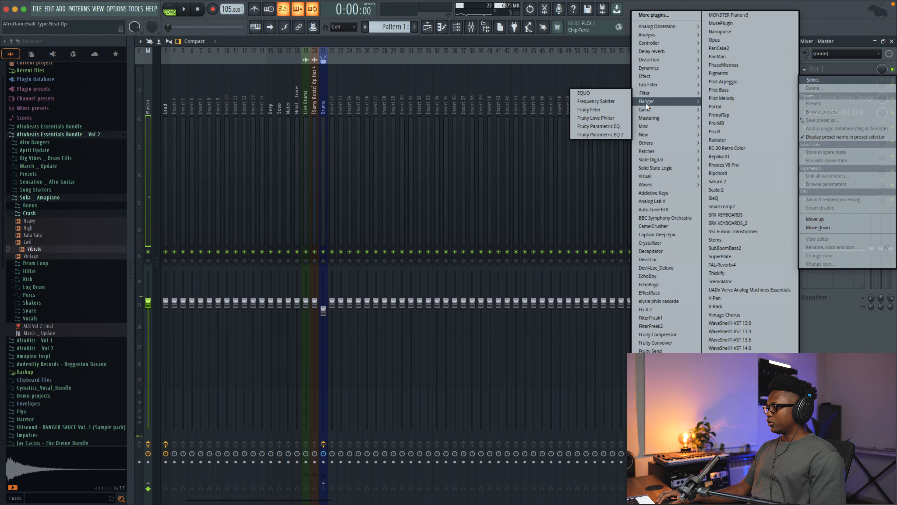
mouse_move(646, 109)
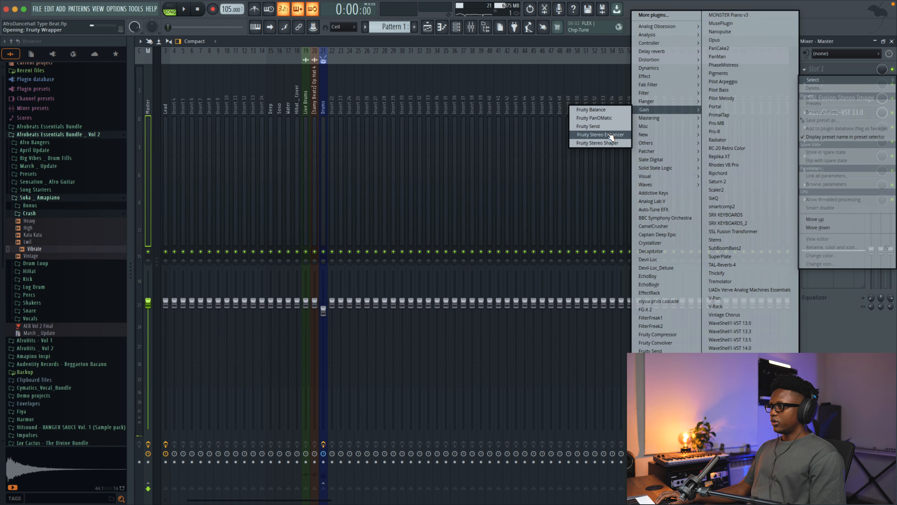
click(611, 136)
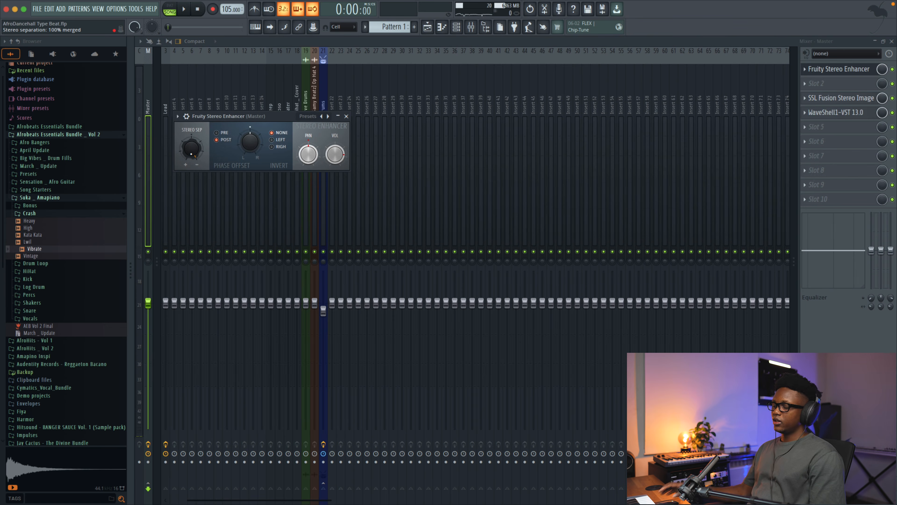
key(space)
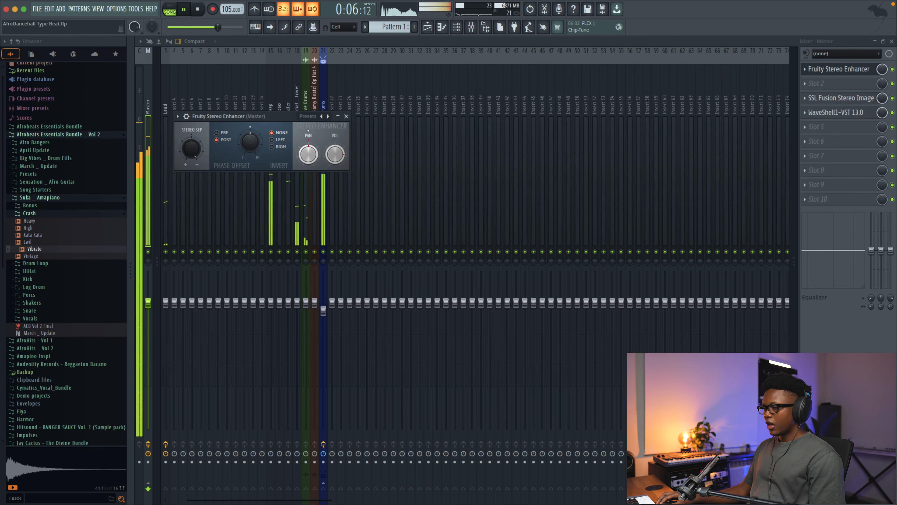
key(space)
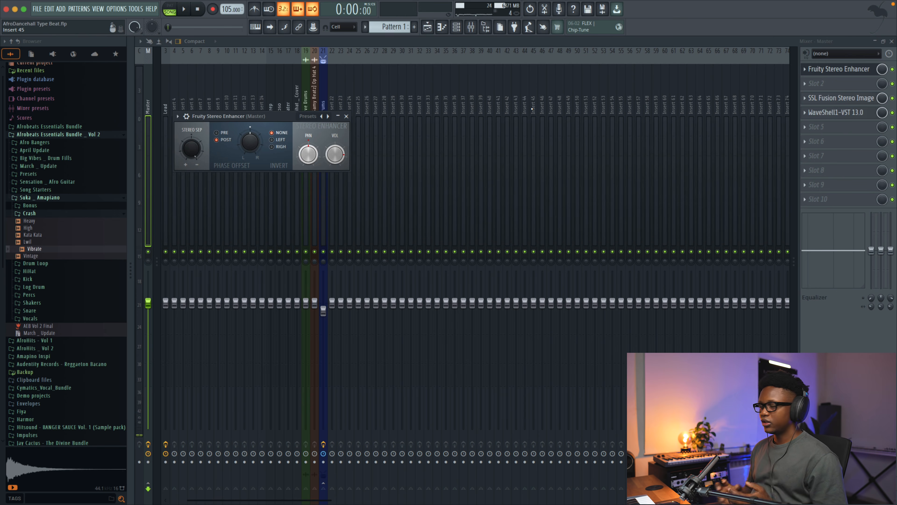
Restart playback, bypass Fruity Stereo Enhancer on the Master to compare with full stereo, and close the mixer
key(space)
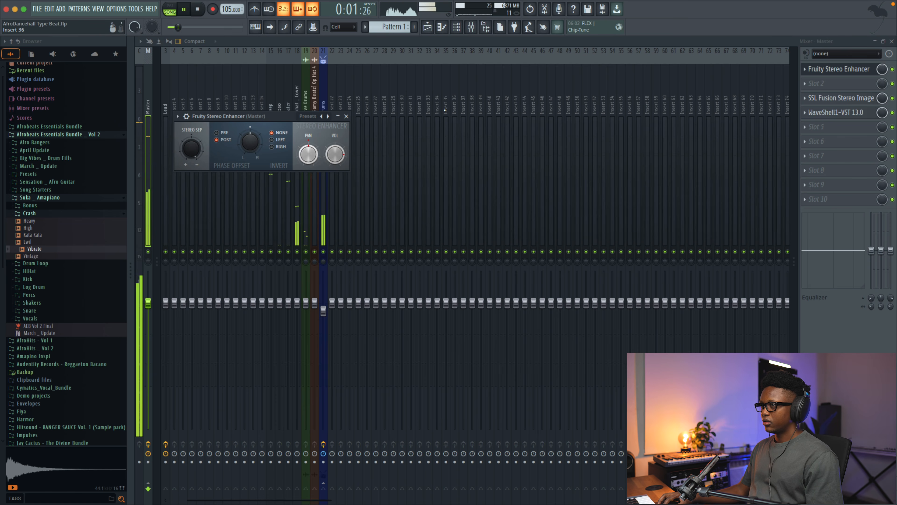
click(892, 69)
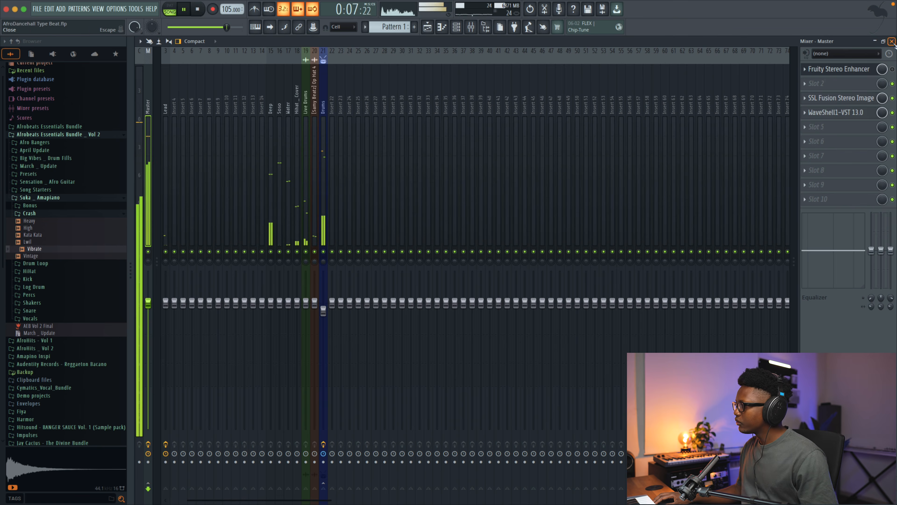
key(F9)
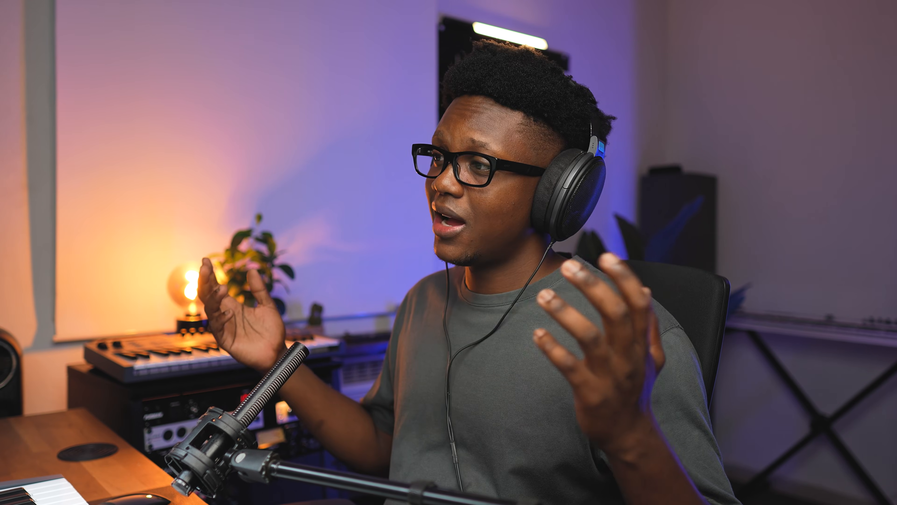